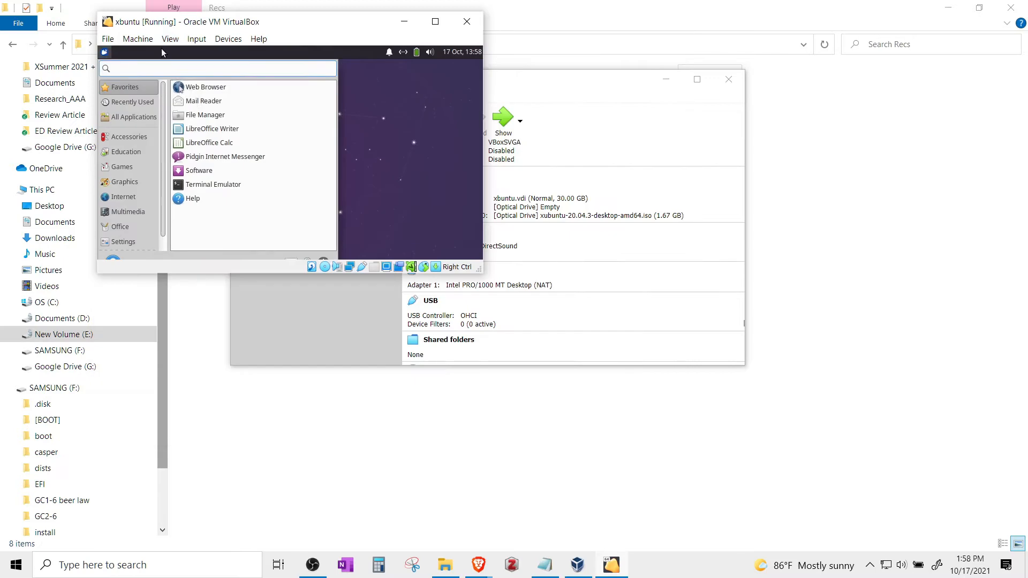
# Step: Enlarge the running xbuntu virtual machine window and close the guest's open applications menu
pyautogui.click(205, 115)
pyautogui.click(435, 21)
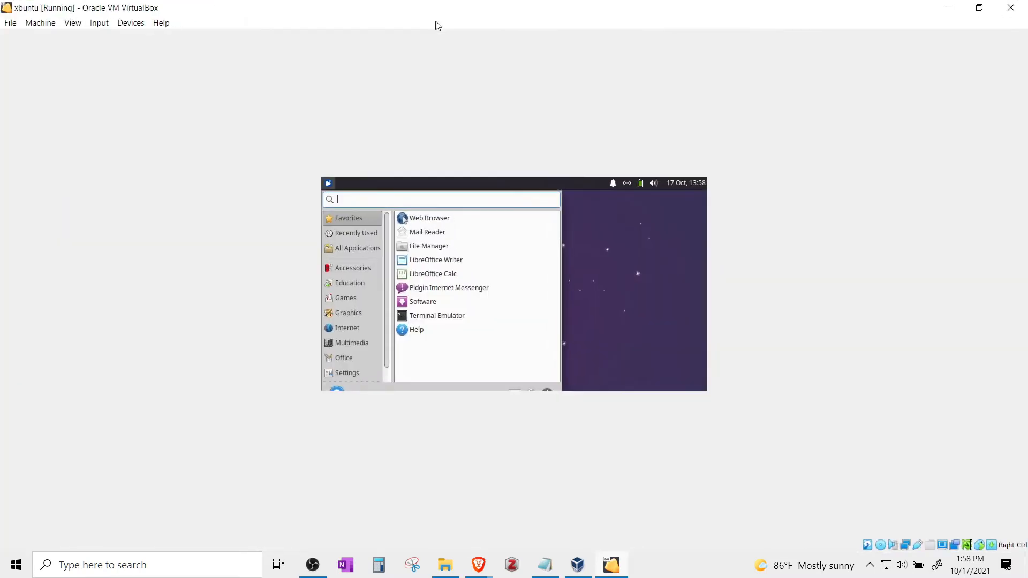
pyautogui.click(980, 7)
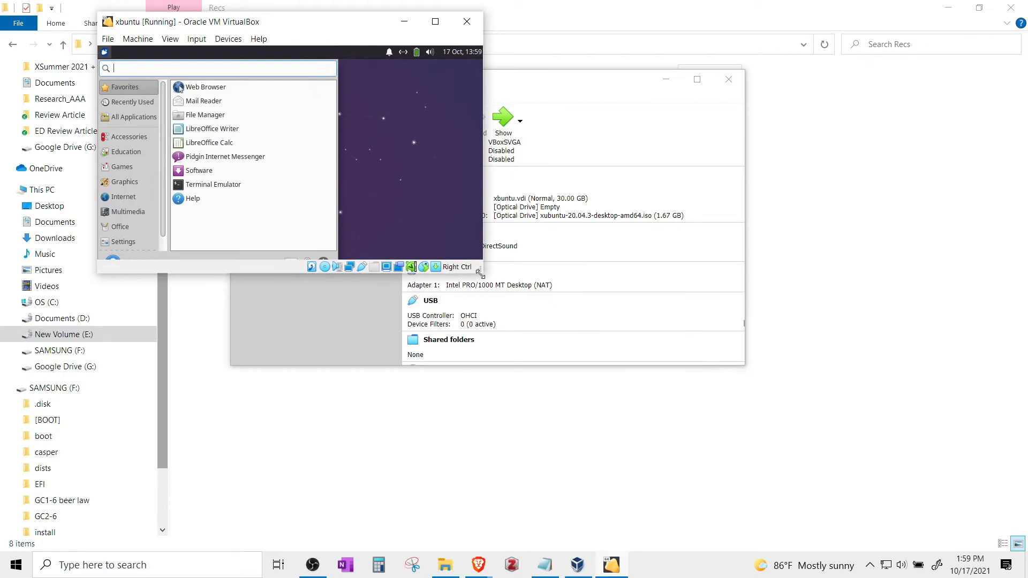
pyautogui.moveTo(479, 275); pyautogui.dragTo(726, 391)
pyautogui.click(490, 170)
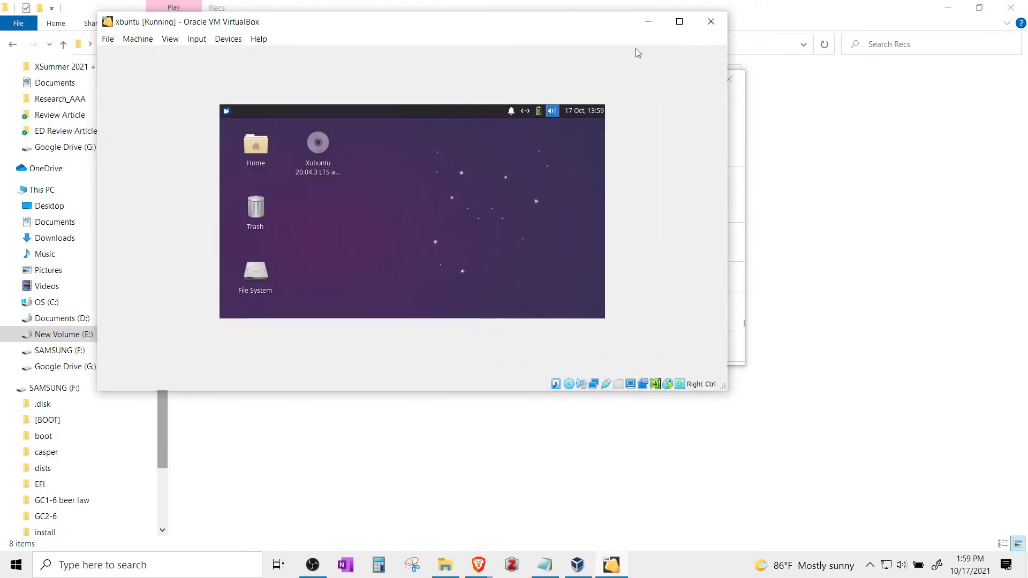
# Step: Close the xbuntu virtual machine and power it off
pyautogui.click(711, 22)
pyautogui.click(382, 221)
pyautogui.click(358, 241)
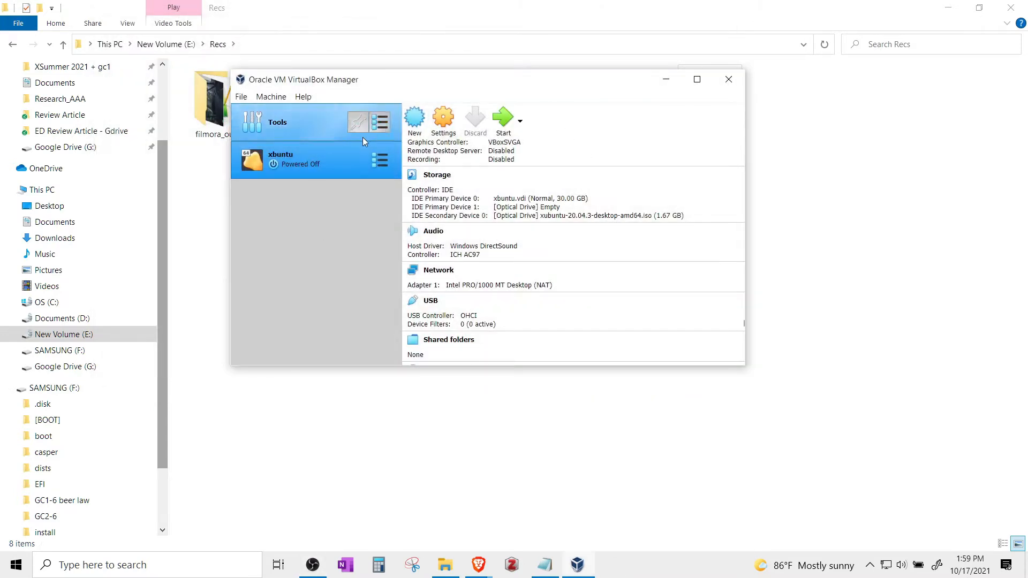
# Step: Switch to the Brave browser and examine the Windows hosts platform package on the VirtualBox downloads page
pyautogui.moveTo(478, 565)
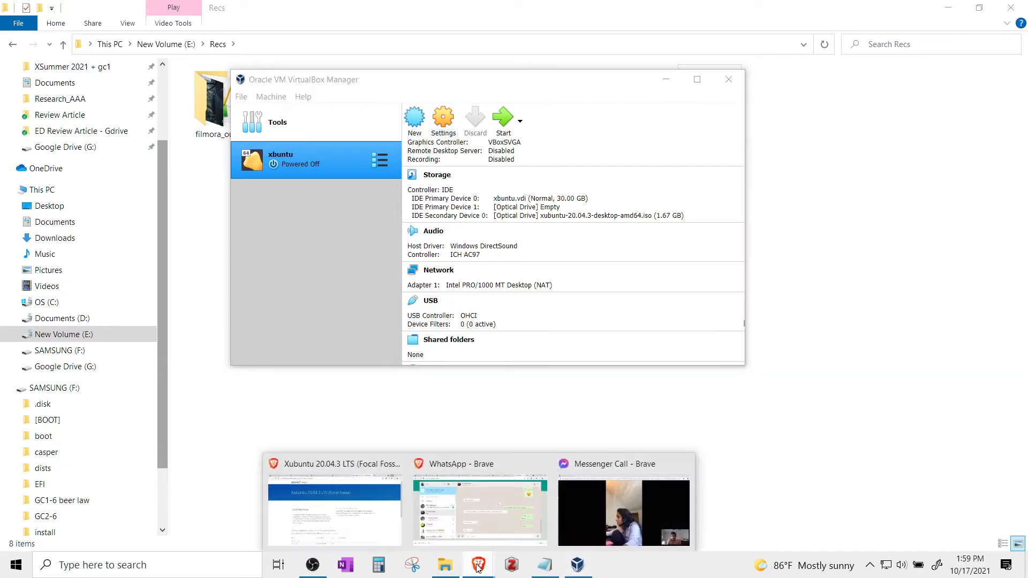
pyautogui.click(403, 515)
pyautogui.click(95, 7)
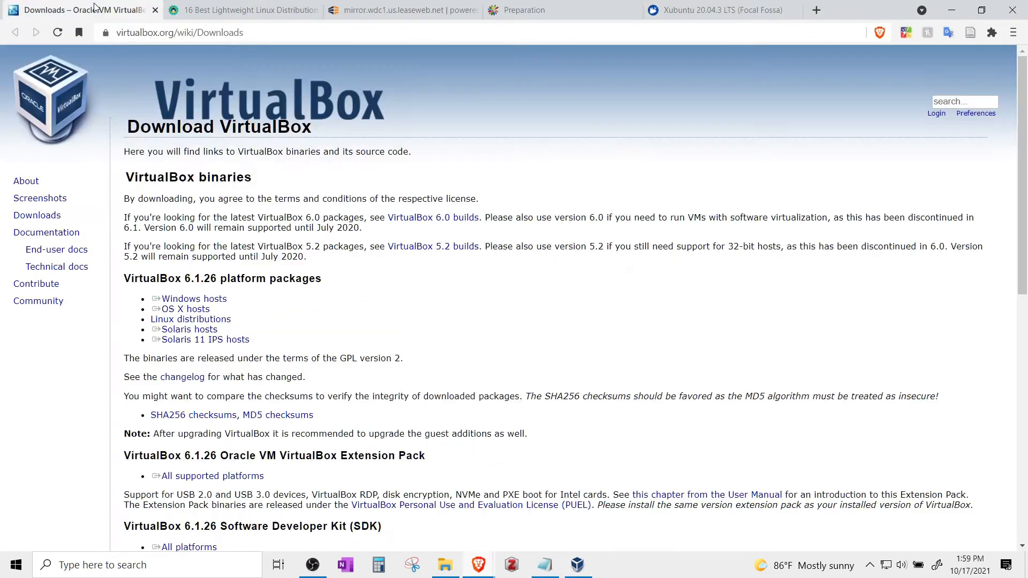
pyautogui.click(217, 299)
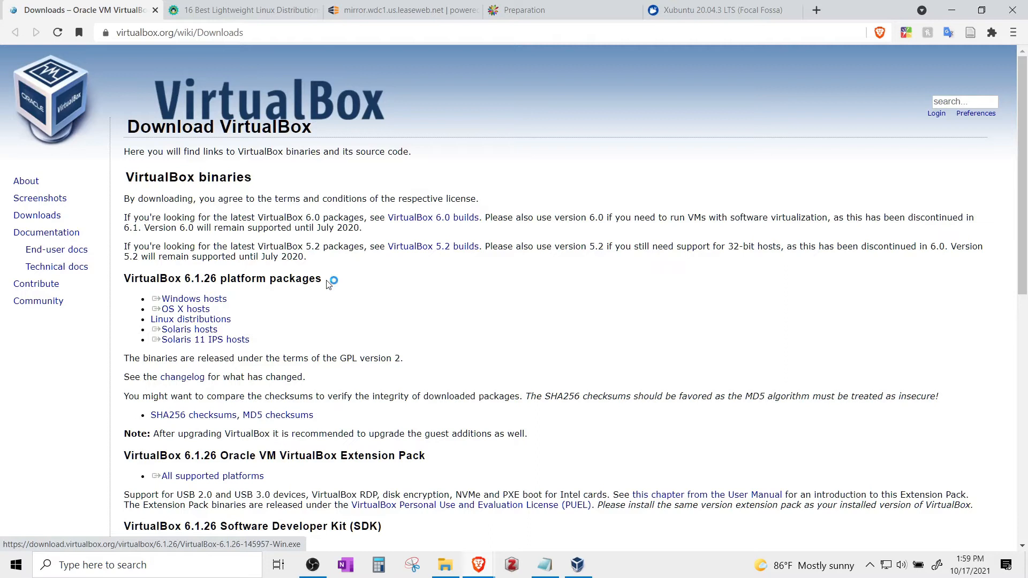
pyautogui.click(458, 301)
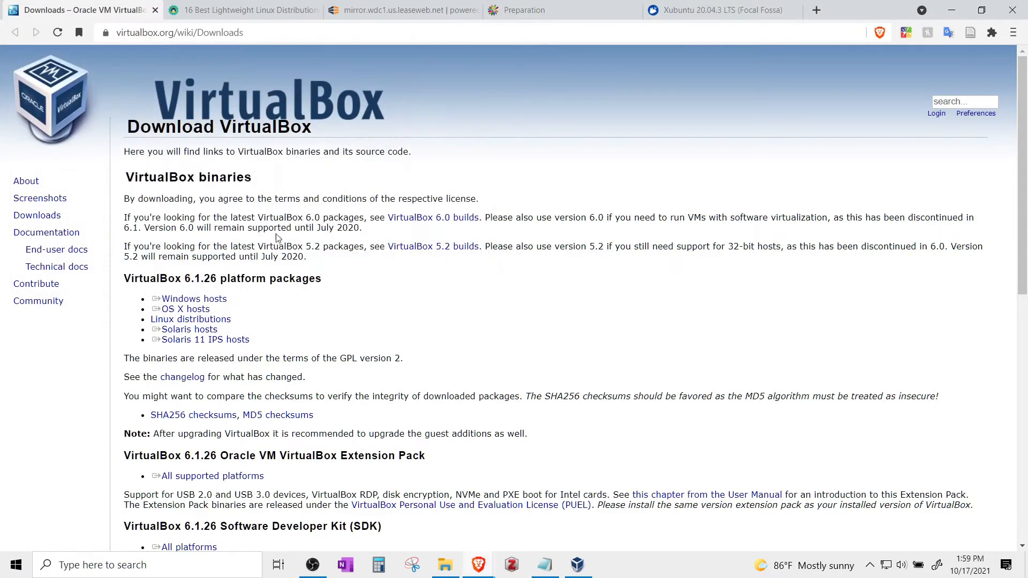
pyautogui.moveTo(257, 309); pyautogui.dragTo(153, 295)
pyautogui.click(343, 298)
# Step: Find the Xubuntu entry in the It's FOSS lightweight Linux distributions article and read its minimum system requirements
pyautogui.click(242, 9)
pyautogui.scroll(20, 497, 295)
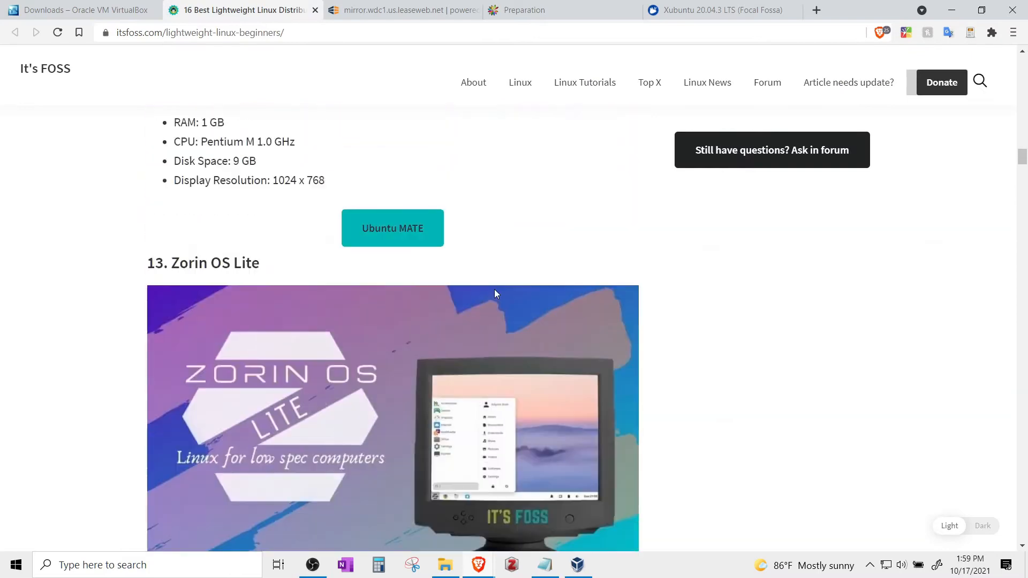
pyautogui.scroll(-2, 495, 290)
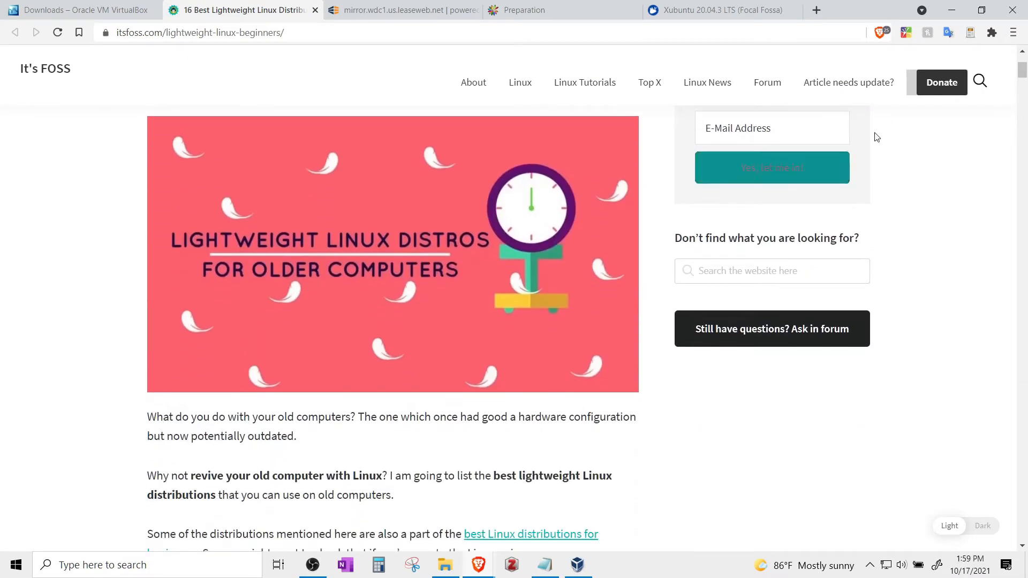
pyautogui.moveTo(1022, 72); pyautogui.dragTo(1022, 144)
pyautogui.scroll(-20, 460, 354)
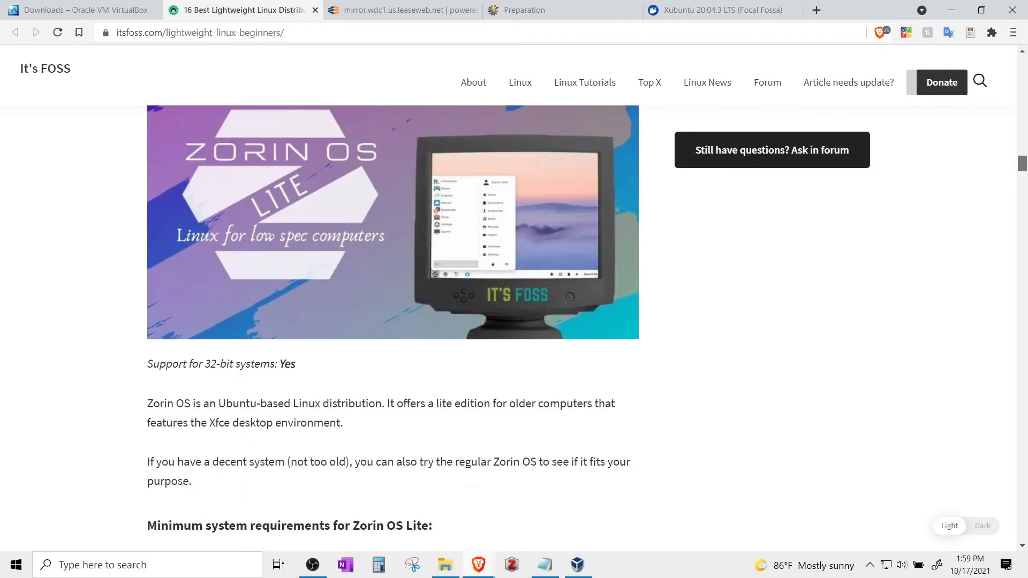
pyautogui.scroll(6, 381, 152)
pyautogui.moveTo(231, 166); pyautogui.dragTo(145, 165)
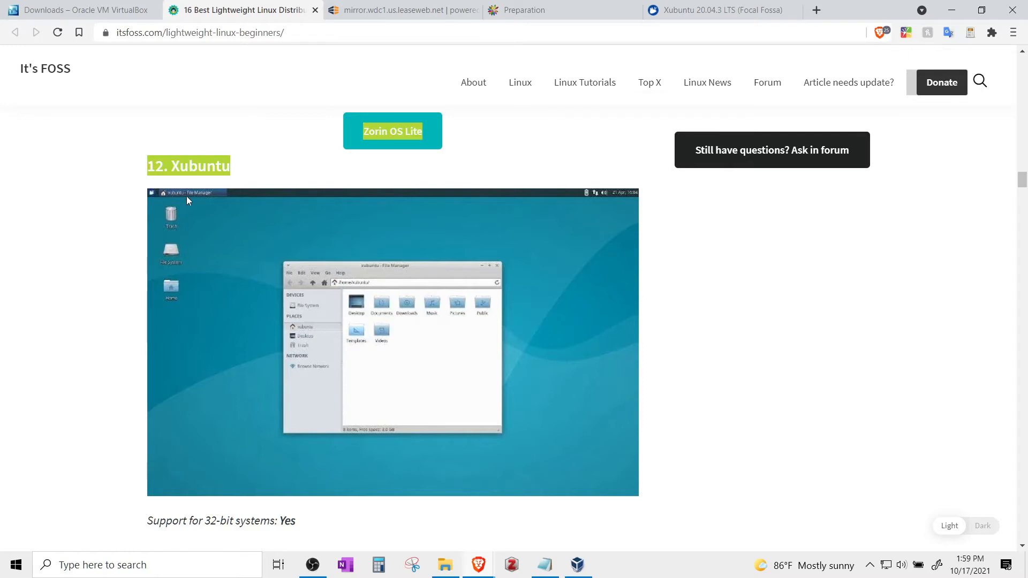
pyautogui.click(678, 328)
pyautogui.scroll(-6, 557, 345)
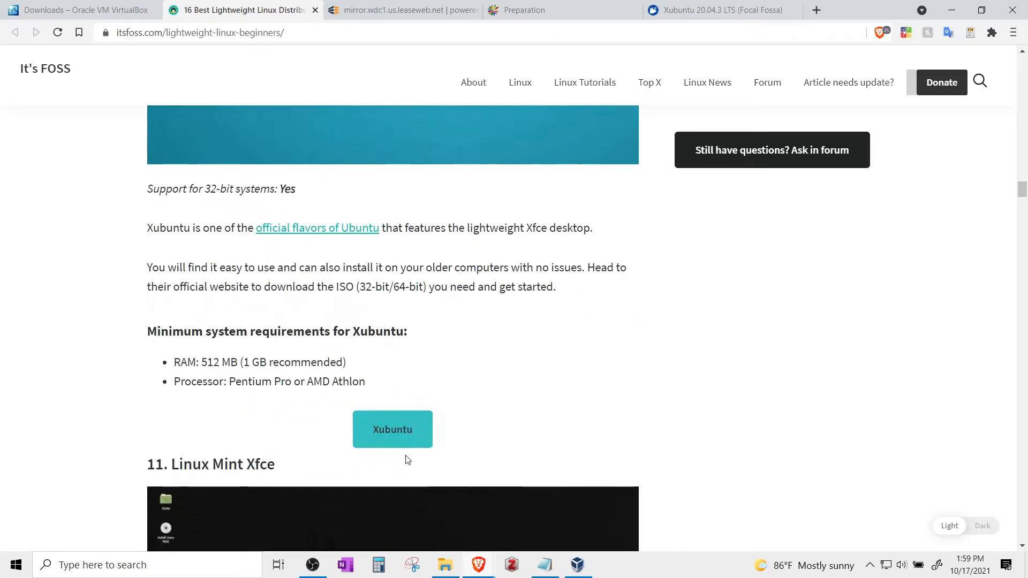
# Step: Go from the article to Xubuntu's website and open the United States mirror for the 20.04 LTS release
pyautogui.click(395, 487)
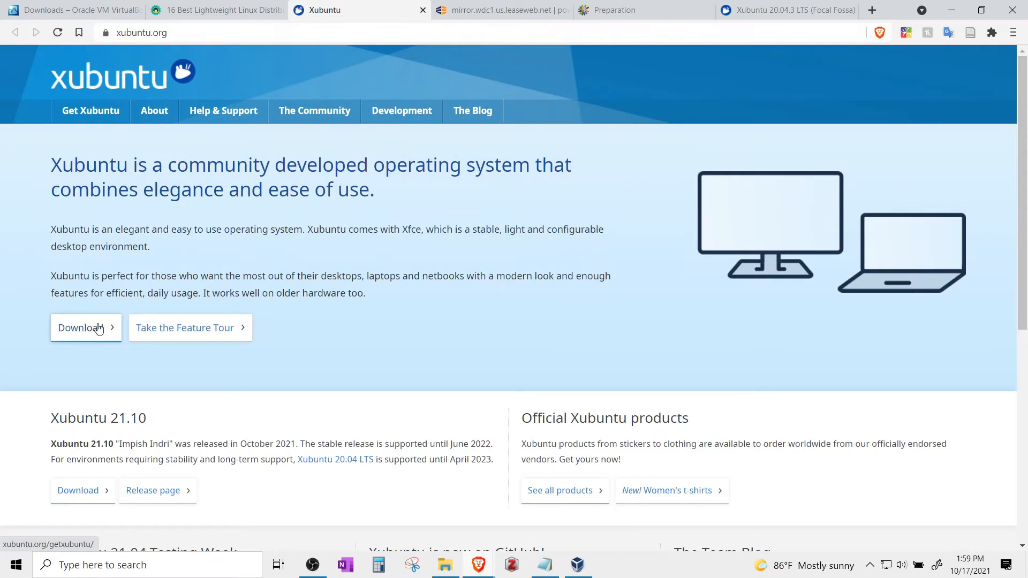
pyautogui.scroll(-3, 99, 278)
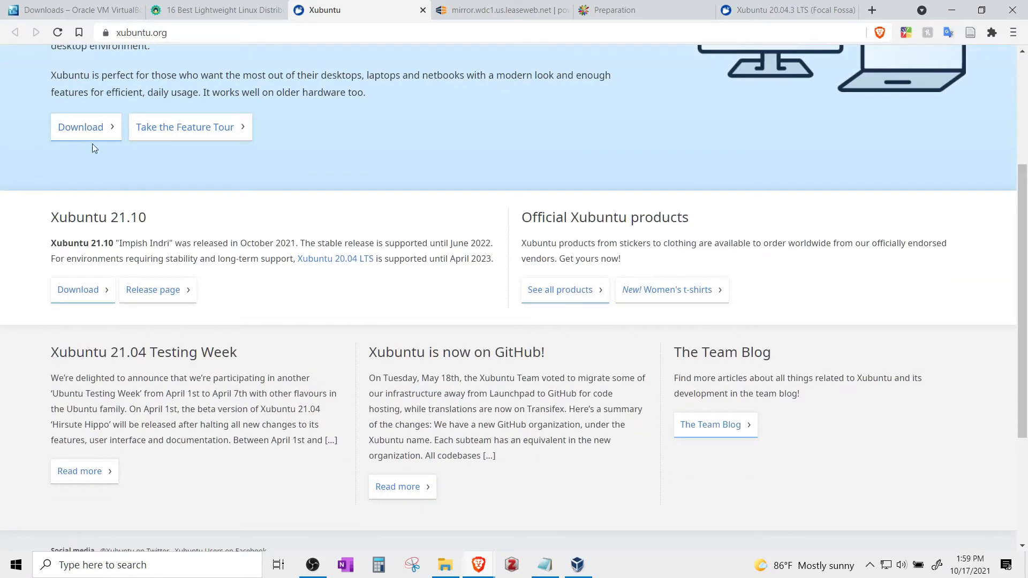
pyautogui.click(87, 127)
pyautogui.scroll(-3, 647, 412)
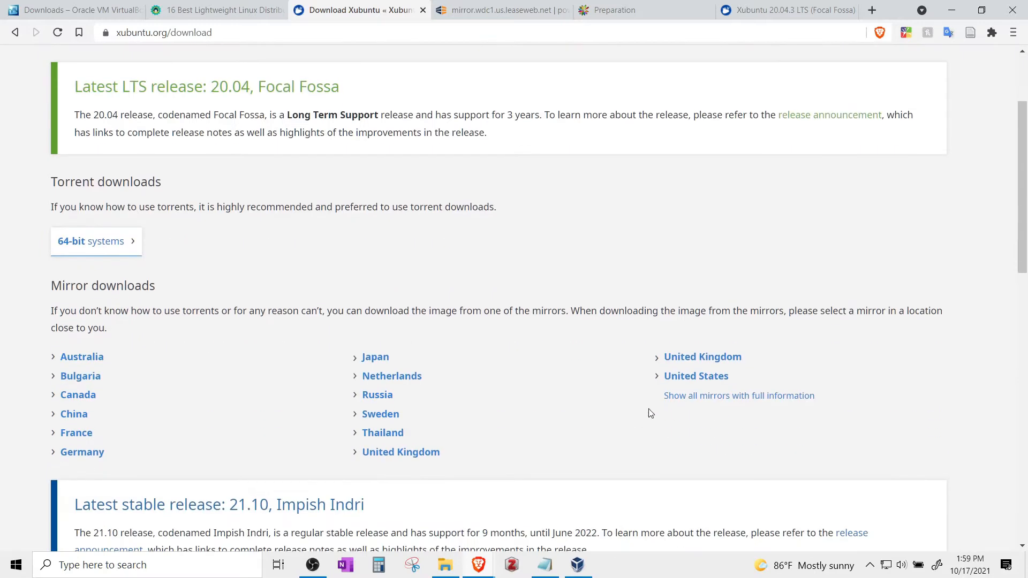
pyautogui.click(676, 378)
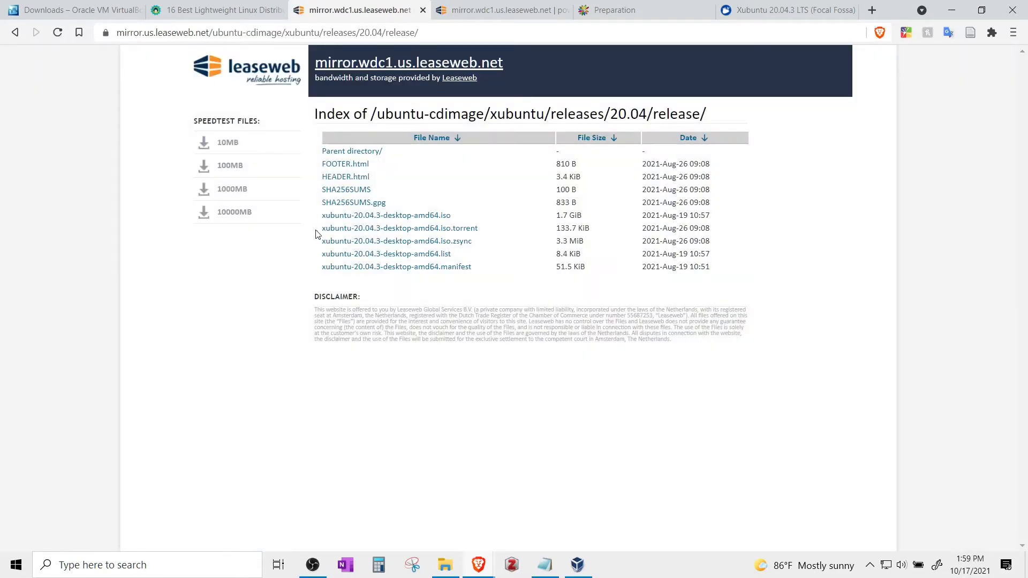
# Step: Examine the xubuntu-20.04.3-desktop-amd64.iso entry in the mirror's file index
pyautogui.moveTo(316, 230); pyautogui.dragTo(324, 227)
pyautogui.click(305, 247)
pyautogui.moveTo(461, 212); pyautogui.dragTo(324, 215)
# Step: Switch to File Explorer, locate xubuntu-20.04.3-desktop-amd64.iso in the Downloads folder, and close the window
pyautogui.click(445, 565)
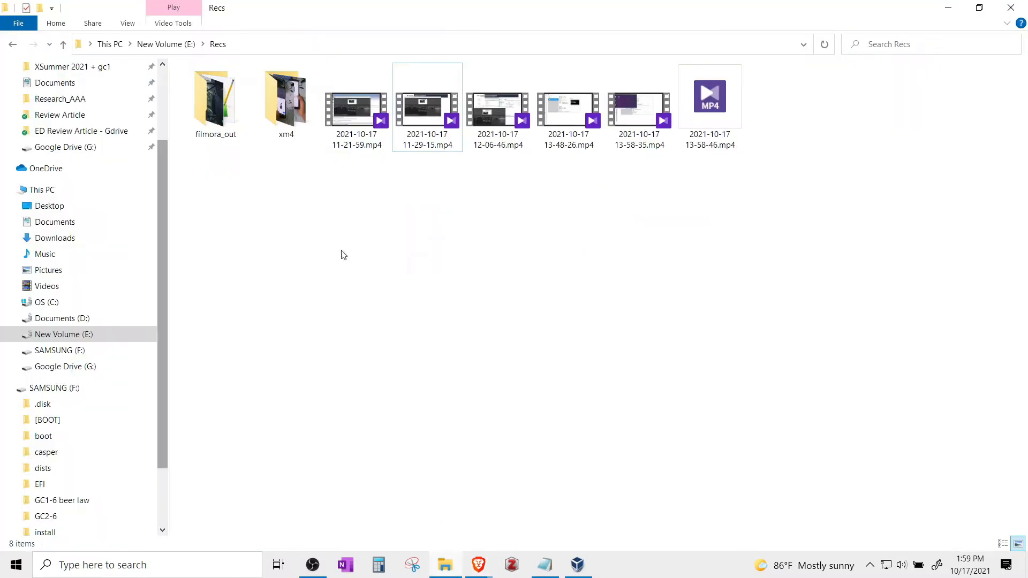
pyautogui.click(67, 270)
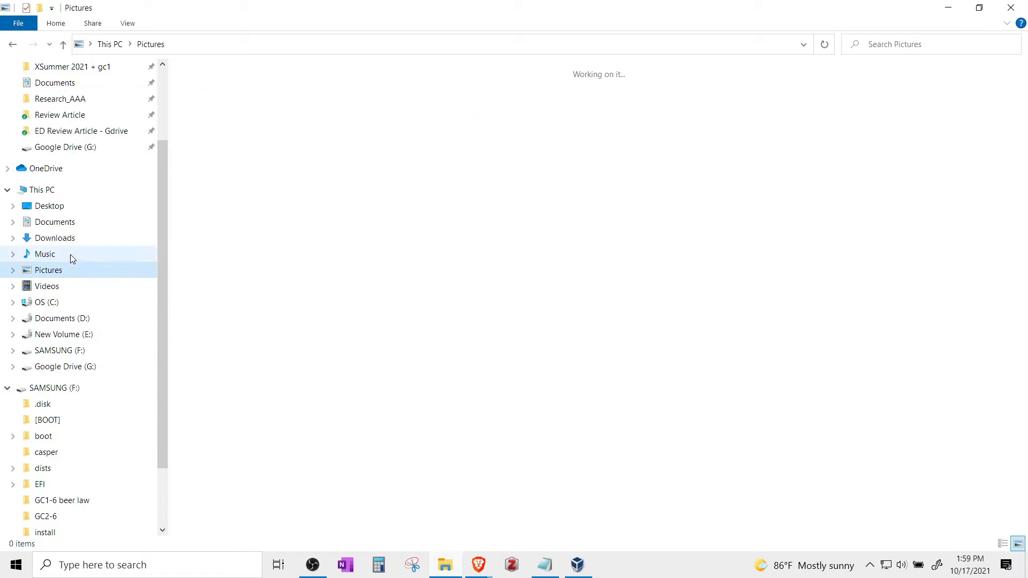
pyautogui.click(54, 238)
pyautogui.click(367, 129)
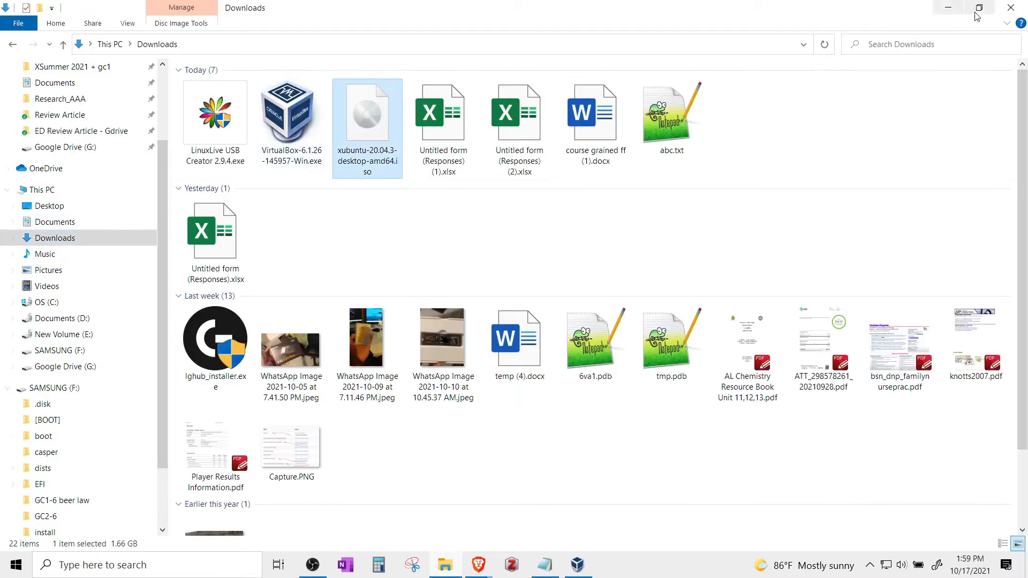
pyautogui.click(1010, 8)
pyautogui.click(525, 409)
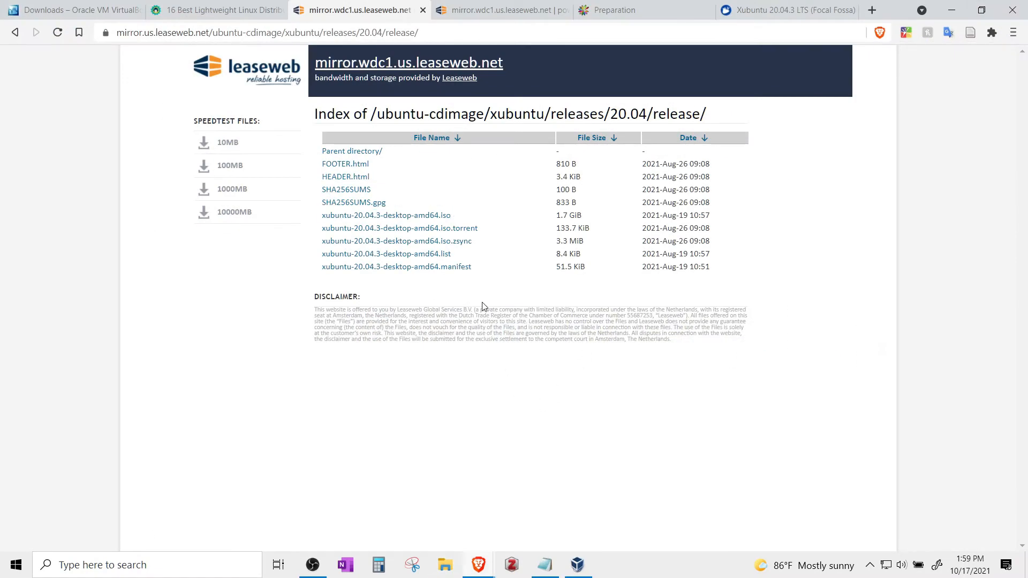
# Step: Switch to VirtualBox Manager and start creating a new virtual machine named xubuntu
pyautogui.click(578, 565)
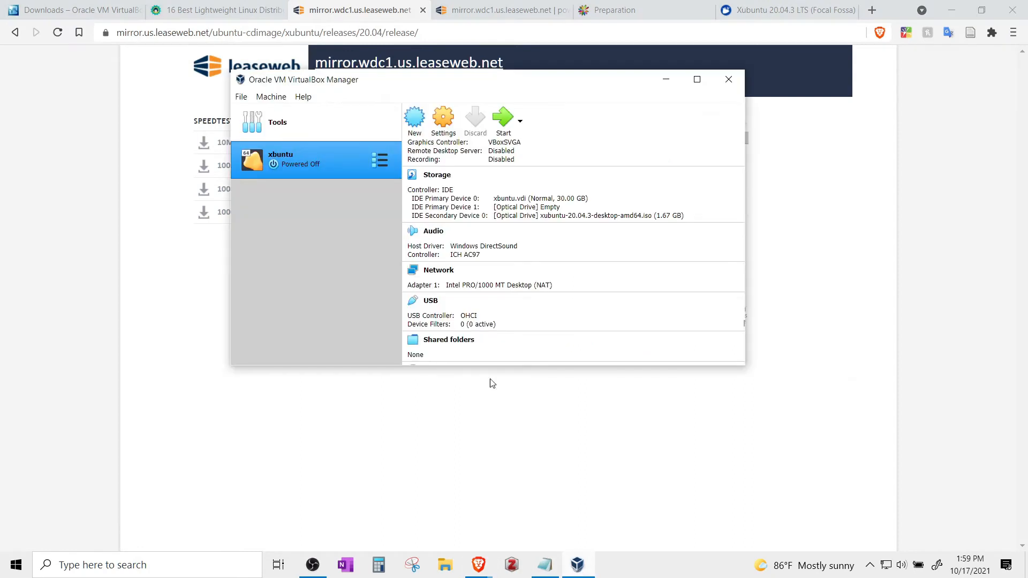
pyautogui.moveTo(593, 90); pyautogui.dragTo(585, 121)
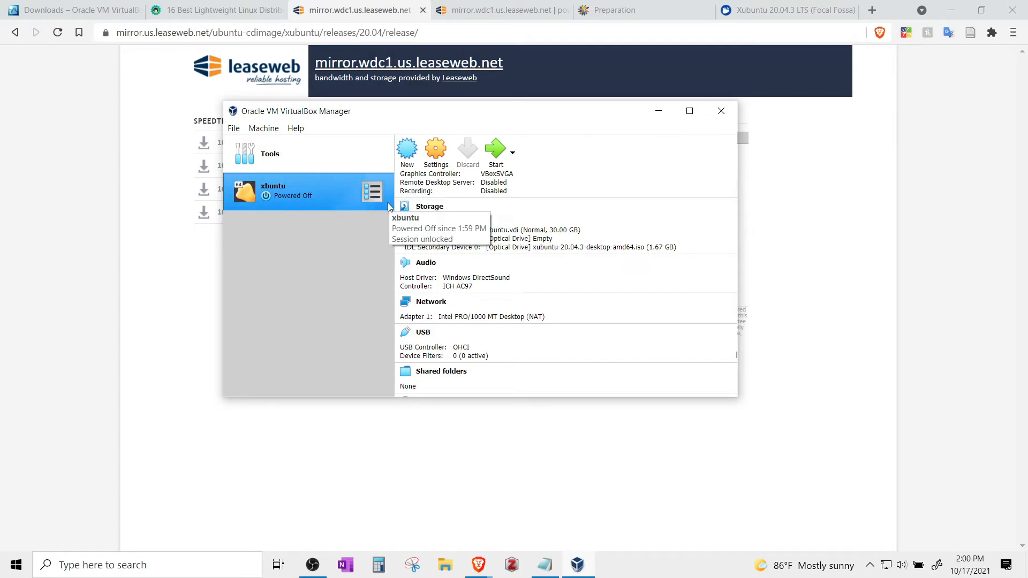
pyautogui.click(406, 154)
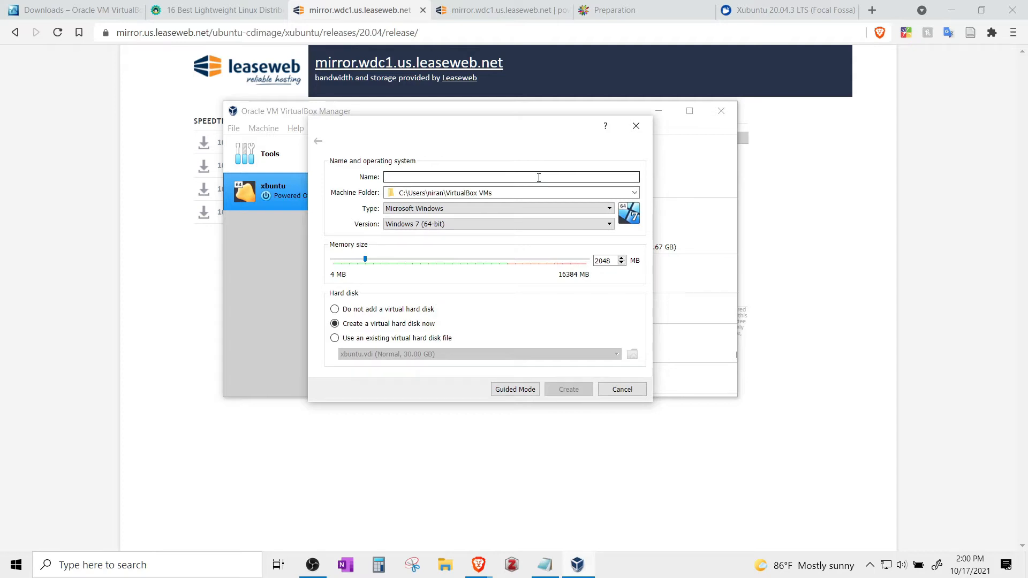
pyautogui.write('x')
pyautogui.press('BackSpace')
pyautogui.write('xu')
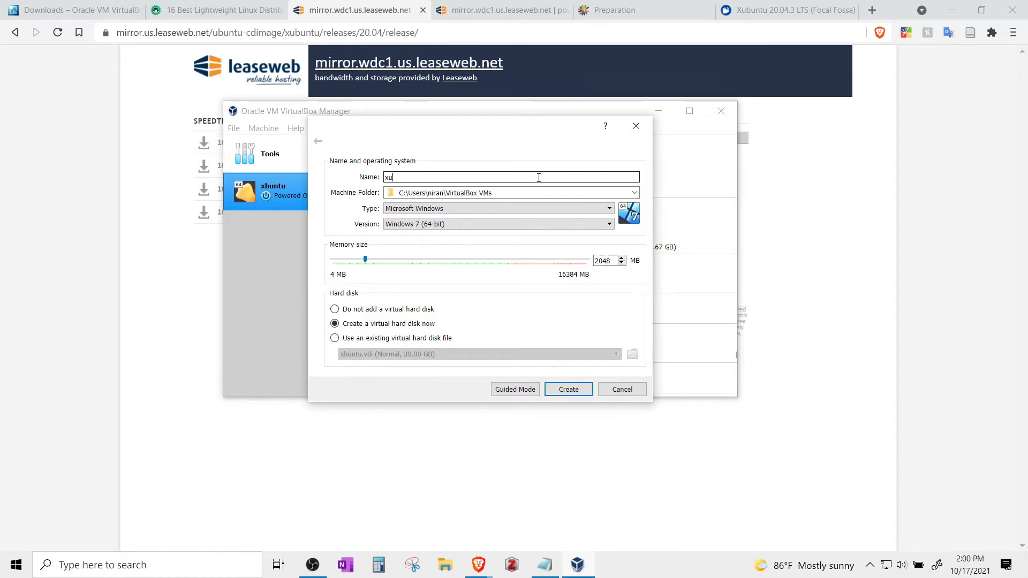
pyautogui.write('bub')
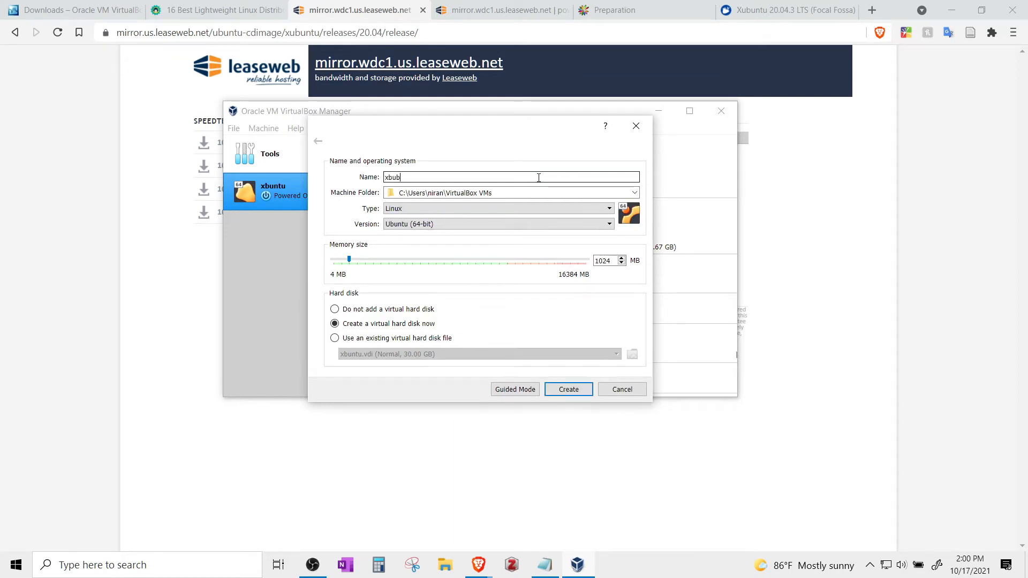
pyautogui.press('BackSpace')
pyautogui.press('BackSpace')
pyautogui.press('BackSpace')
# Step: Browse to New Volume (E:) for the machine folder and delete the existing Vb2 folder there
pyautogui.click(635, 193)
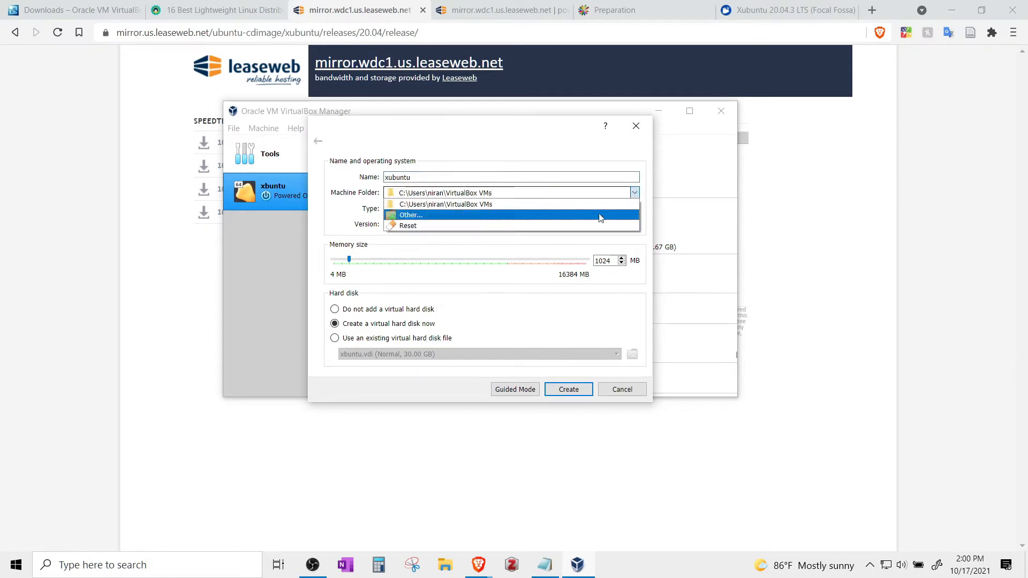
pyautogui.click(568, 220)
pyautogui.scroll(-5, 353, 323)
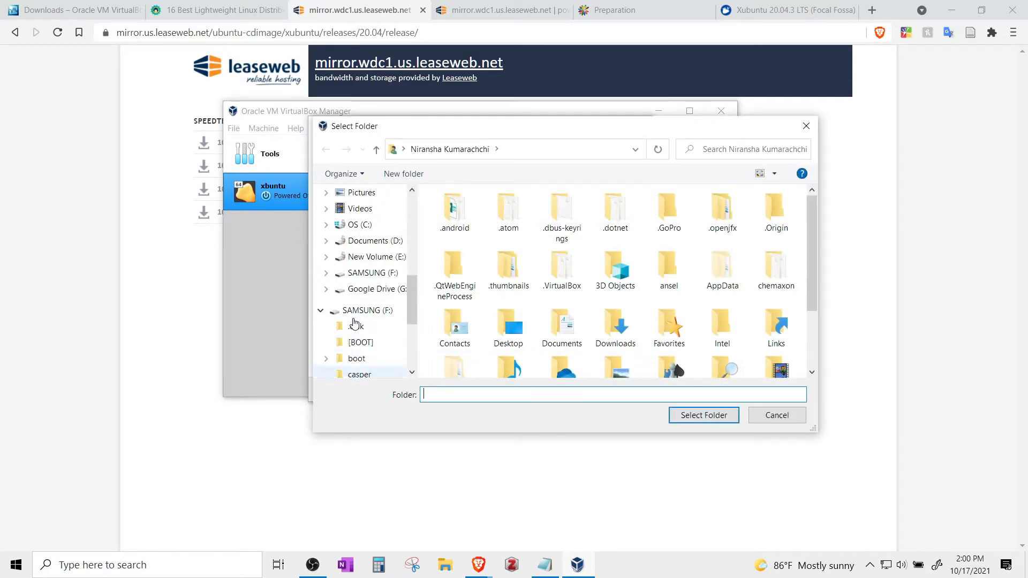
pyautogui.click(370, 257)
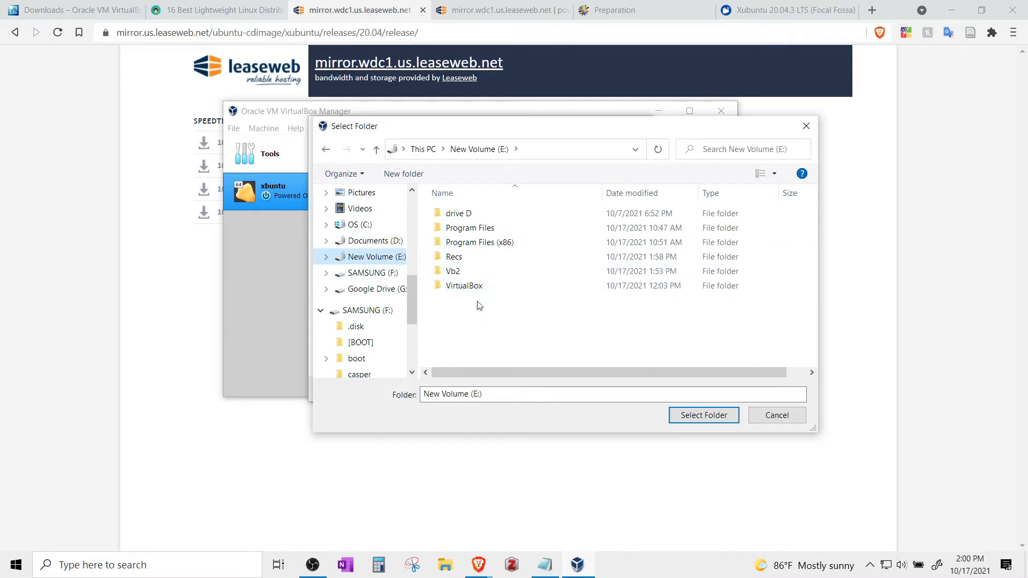
pyautogui.click(469, 272)
pyautogui.press('Delete')
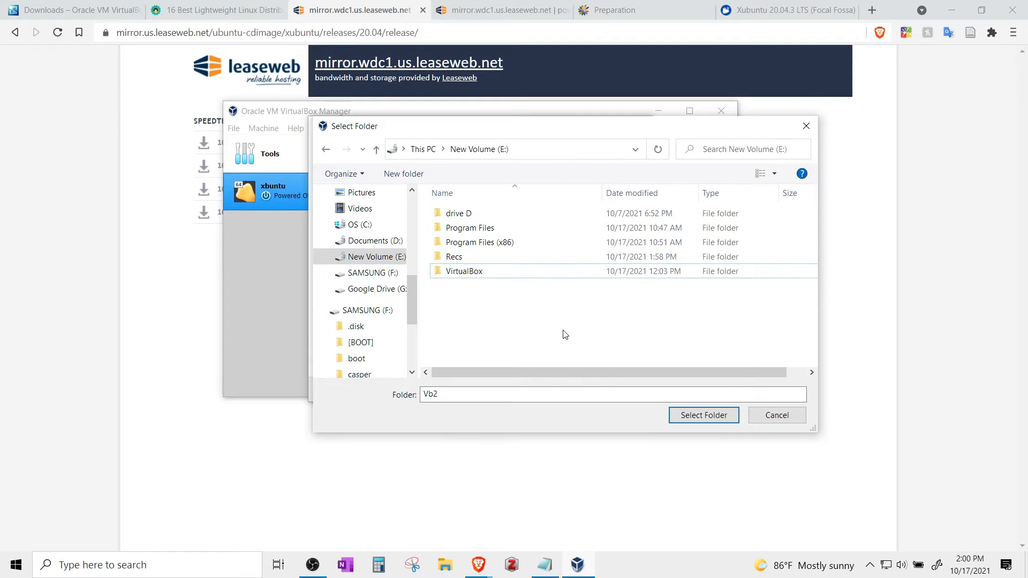
# Step: Create a folder named vd2 on New Volume (E:) and set it as the machine folder
pyautogui.click(396, 175)
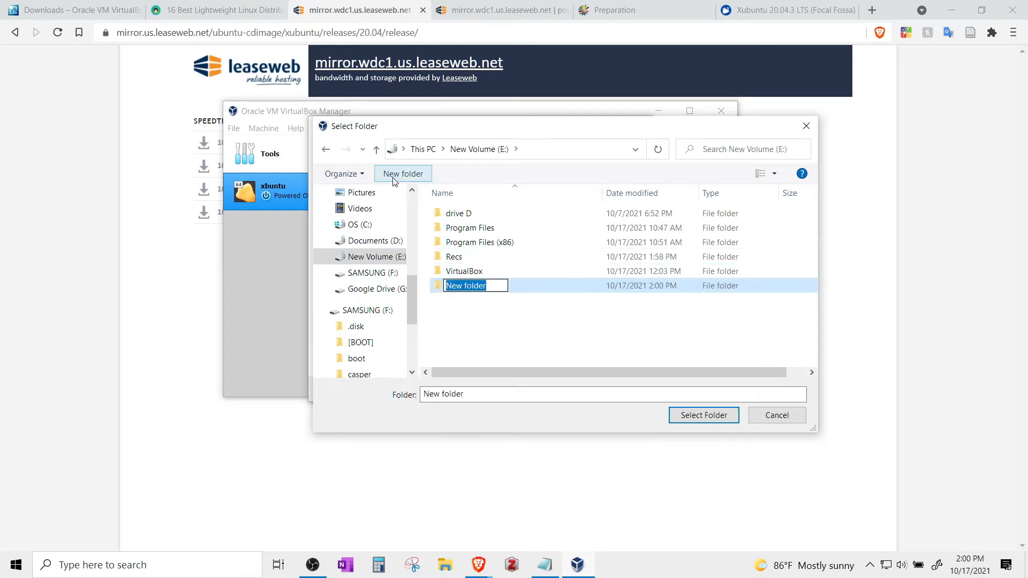
pyautogui.write('vd2')
pyautogui.press('Return')
pyautogui.press('Return')
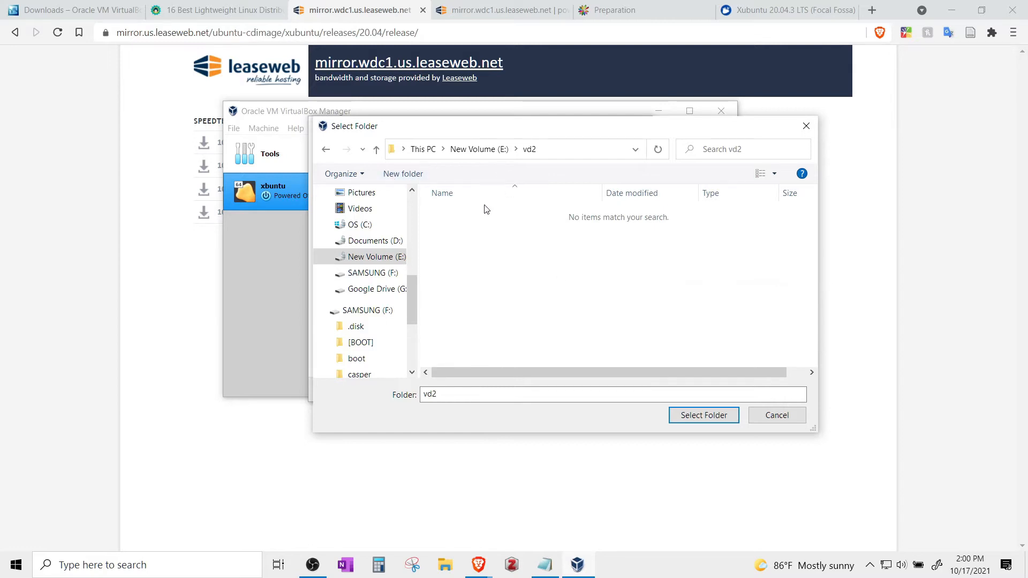
pyautogui.click(323, 149)
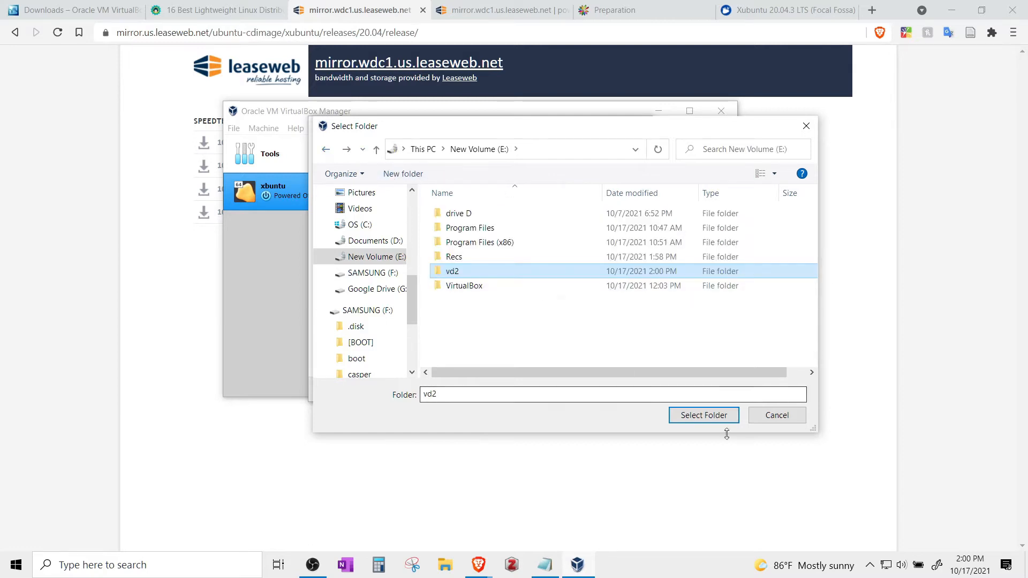
pyautogui.click(703, 415)
# Step: Look through the operating system types and versions offered for the new machine, including Mac OS X and Other
pyautogui.press('Tab')
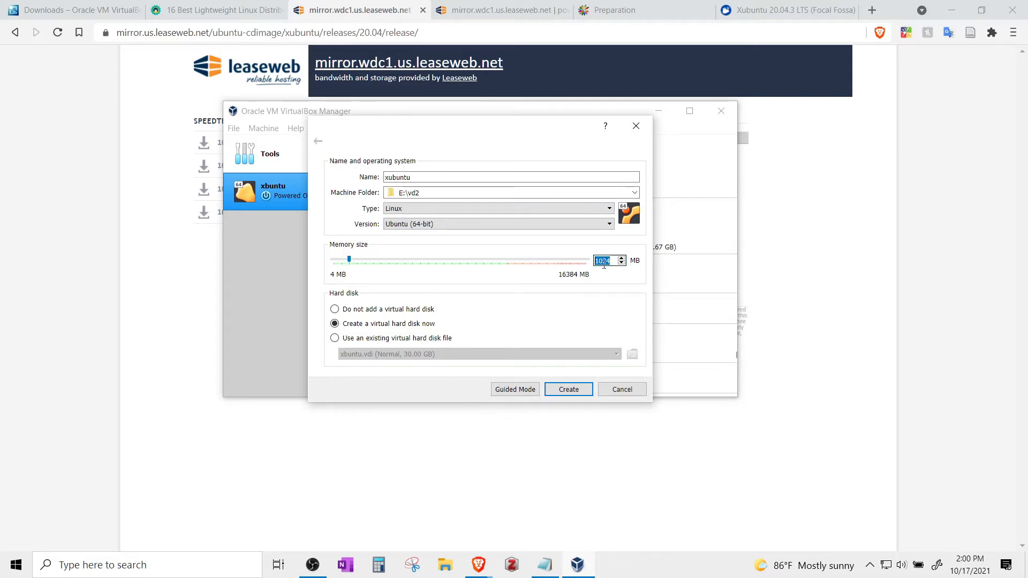
pyautogui.click(453, 209)
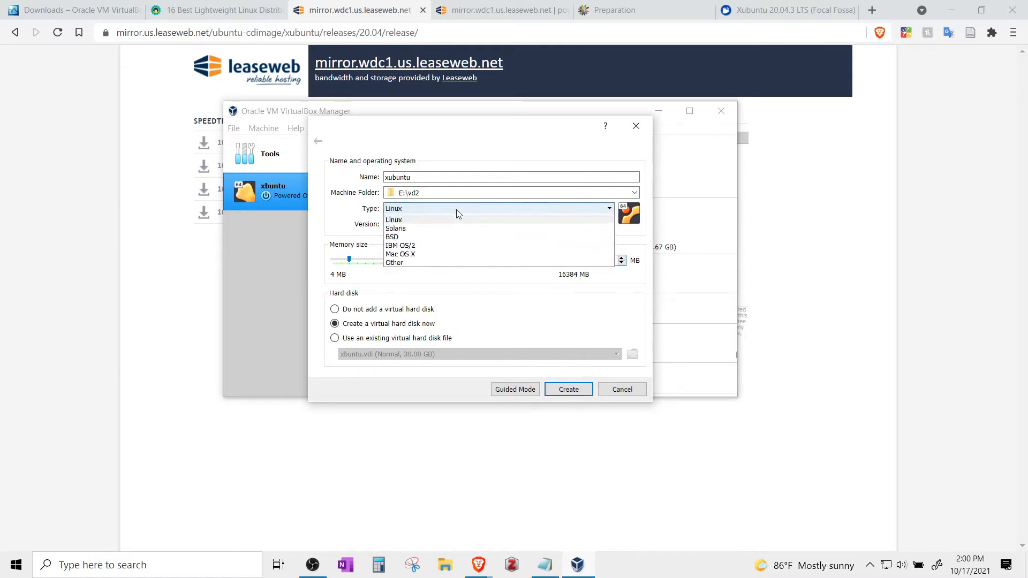
pyautogui.click(454, 229)
pyautogui.click(452, 224)
pyautogui.scroll(-2, 448, 314)
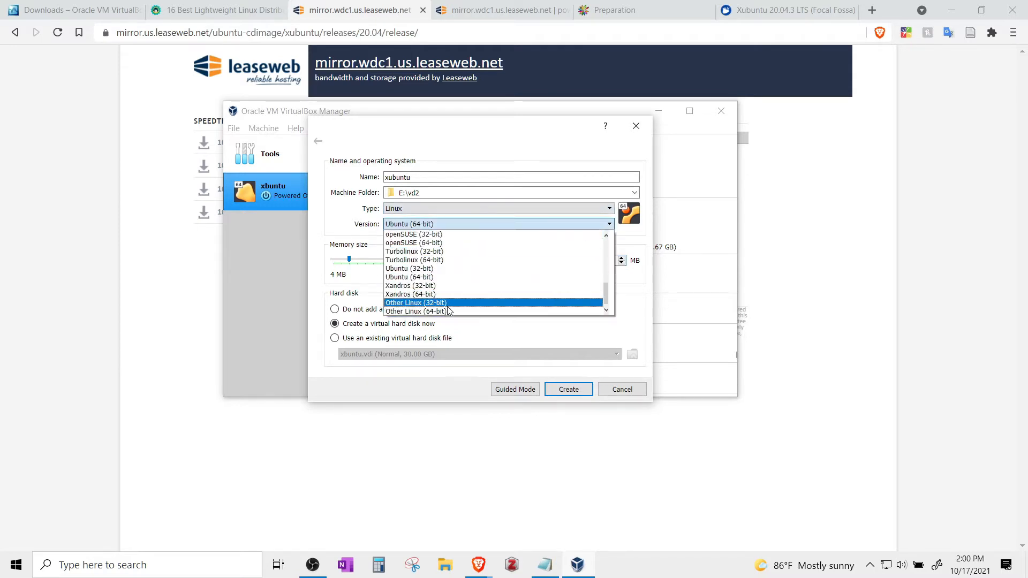
pyautogui.click(447, 315)
pyautogui.scroll(-7, 449, 209)
pyautogui.scroll(-6, 467, 227)
pyautogui.click(466, 227)
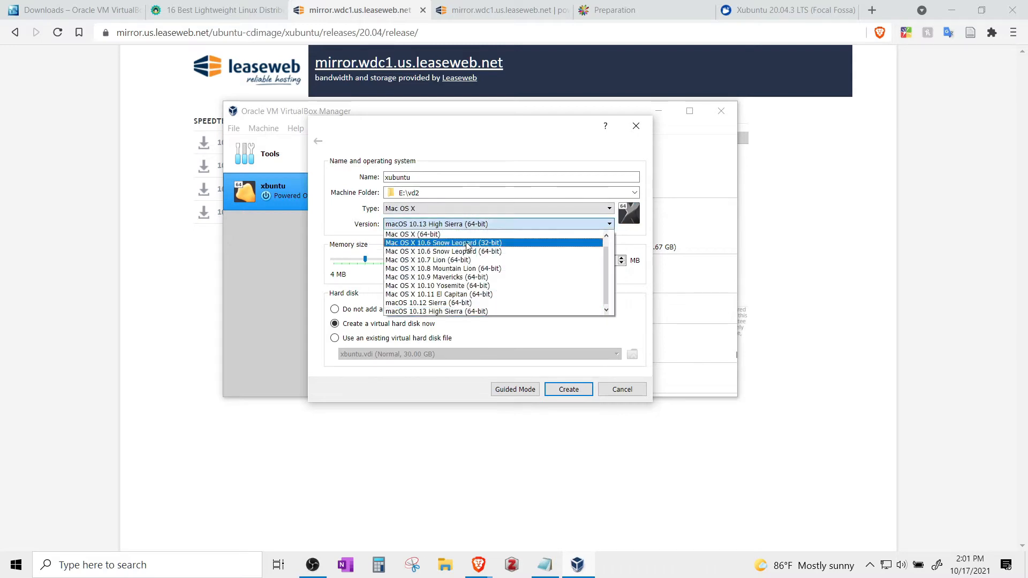
pyautogui.click(432, 209)
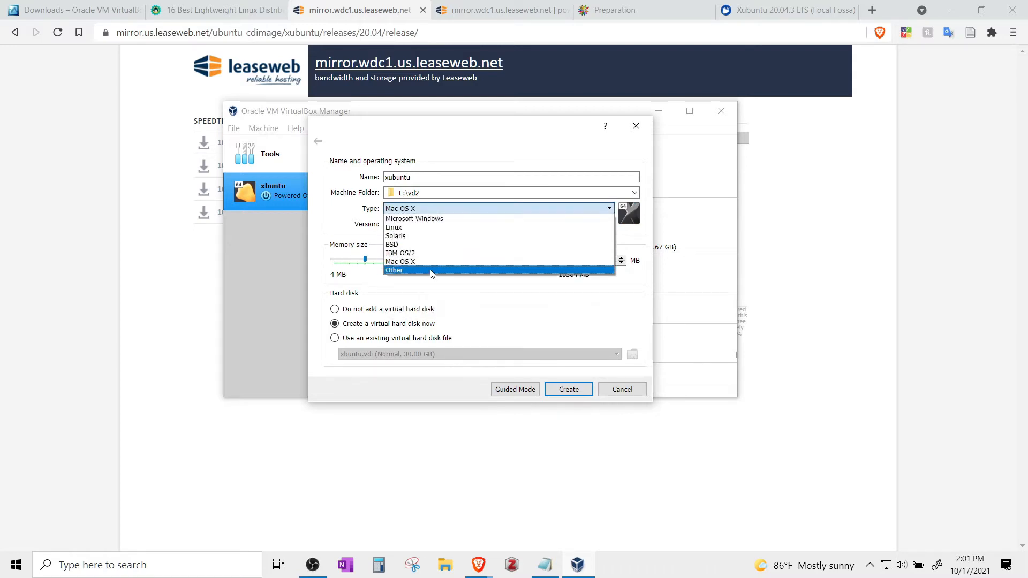
pyautogui.click(432, 270)
# Step: Set the new machine's operating system type to Linux and its version to Other Linux (64-bit)
pyautogui.click(436, 209)
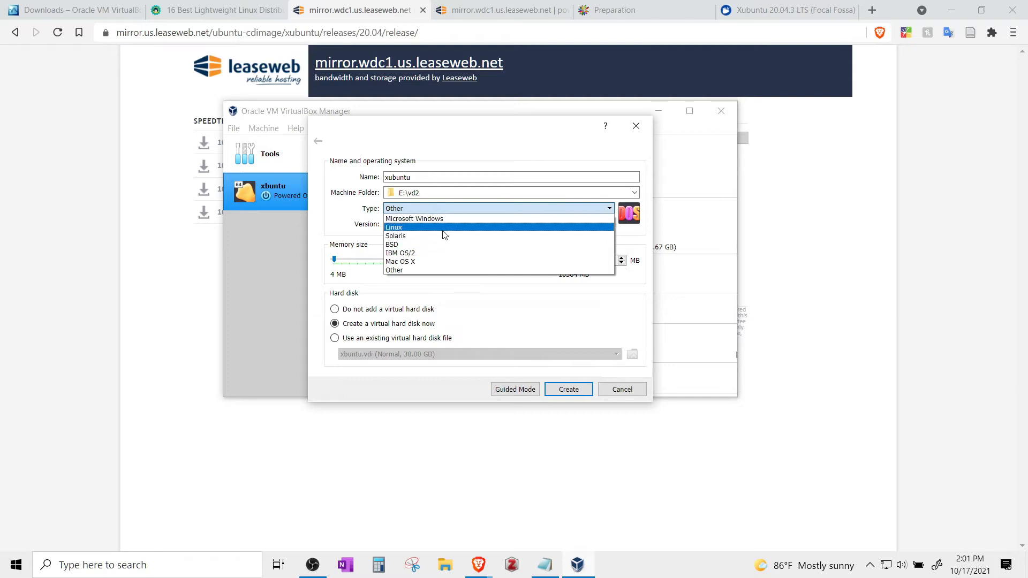
pyautogui.click(445, 227)
pyautogui.click(445, 224)
pyautogui.click(447, 312)
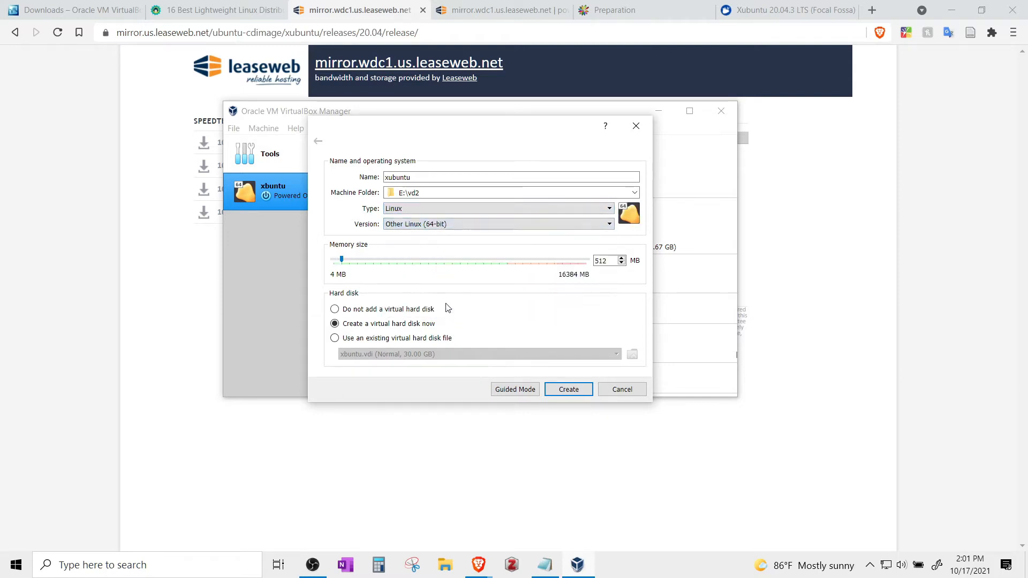
# Step: Set the memory size to 2048 MB and create the machine with a new virtual hard disk
pyautogui.doubleClick(595, 262)
pyautogui.write('2048')
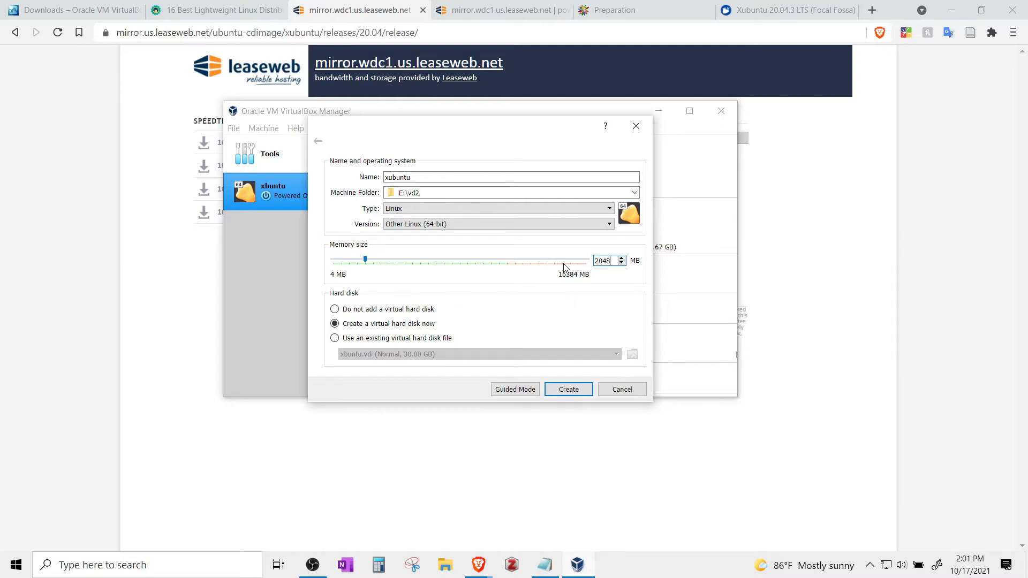
pyautogui.click(567, 389)
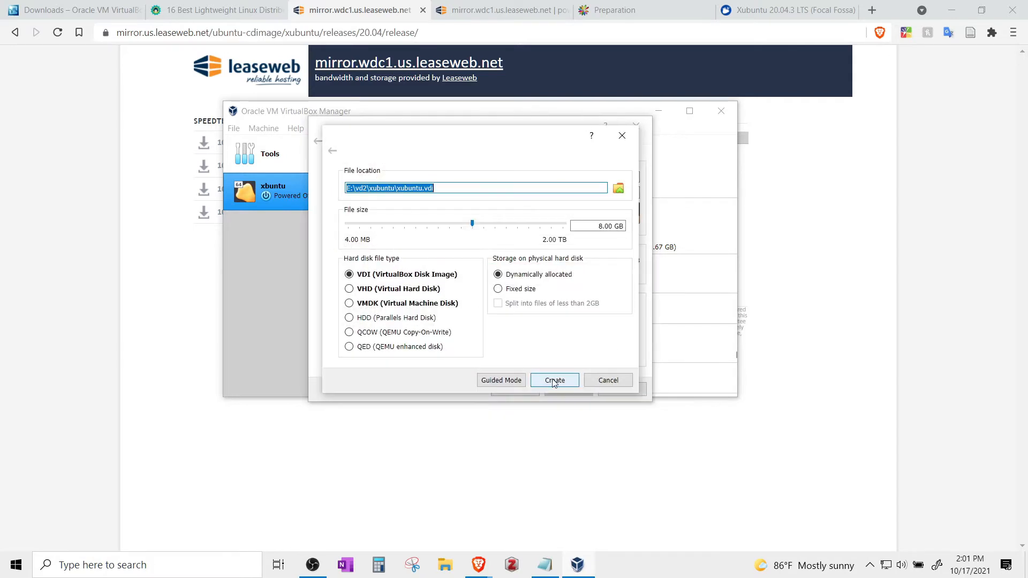
# Step: Check the file location proposed for the new virtual hard disk without changing it
pyautogui.click(618, 190)
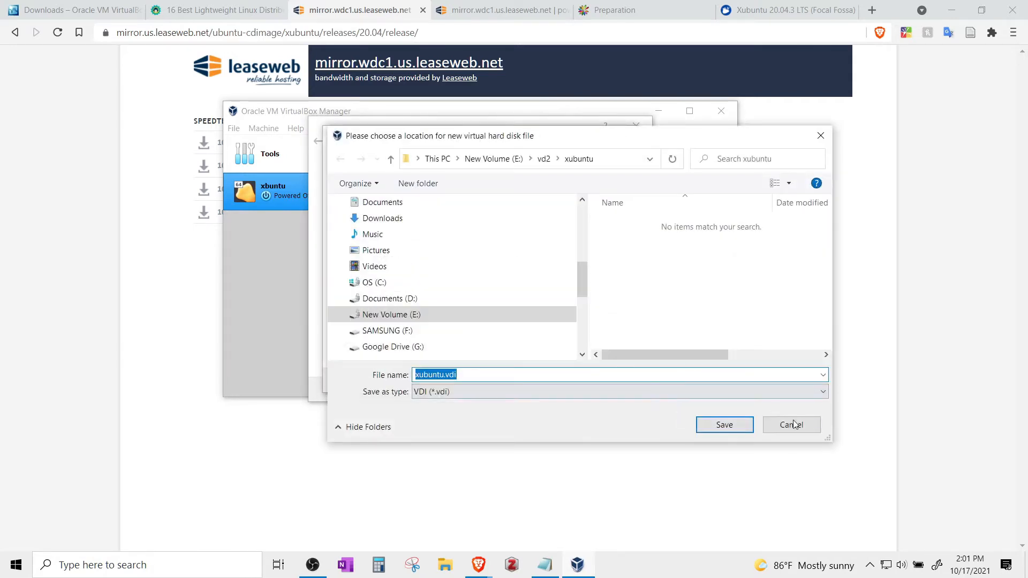
pyautogui.click(792, 424)
pyautogui.click(416, 191)
pyautogui.moveTo(354, 188); pyautogui.dragTo(423, 189)
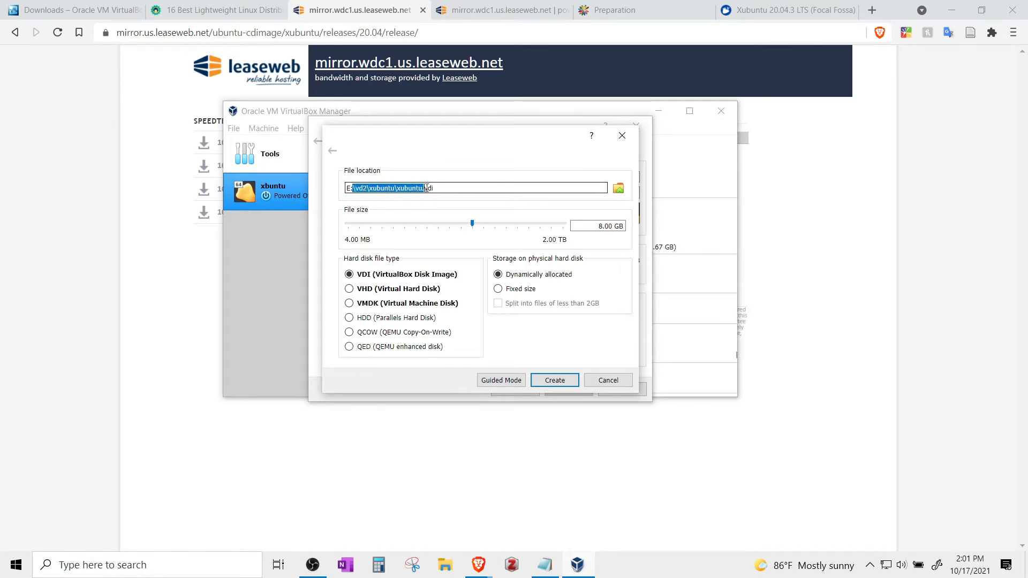
pyautogui.click(454, 190)
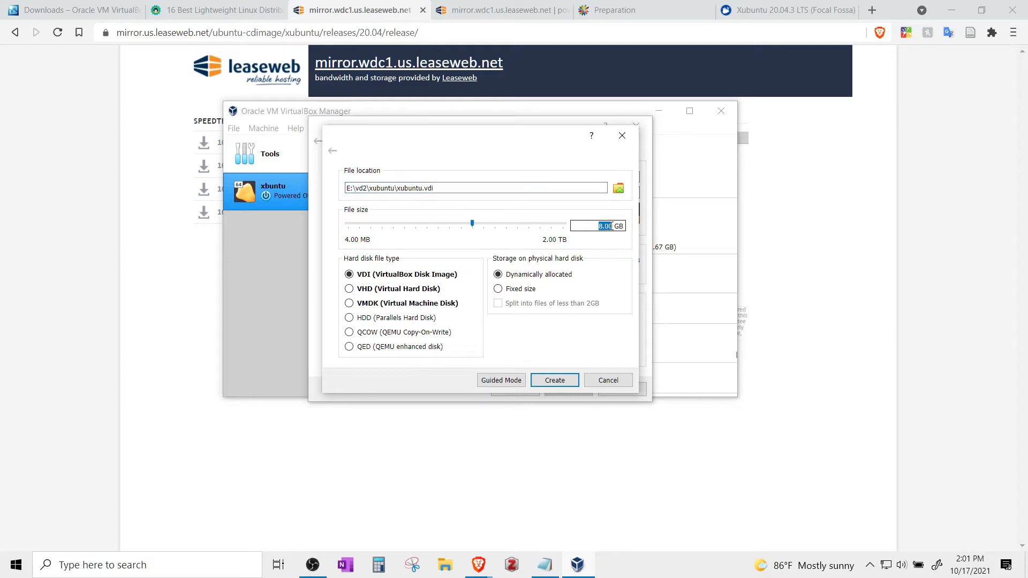
# Step: Set the virtual hard disk's file size to 30 GB and create it as a dynamically allocated VDI
pyautogui.write('10')
pyautogui.press('BackSpace')
pyautogui.press('BackSpace')
pyautogui.press('BackSpace')
pyautogui.press('BackSpace')
pyautogui.press('BackSpace')
pyautogui.write('130')
pyautogui.press('BackSpace')
pyautogui.press('BackSpace')
pyautogui.press('BackSpace')
pyautogui.write('30')
pyautogui.click(550, 378)
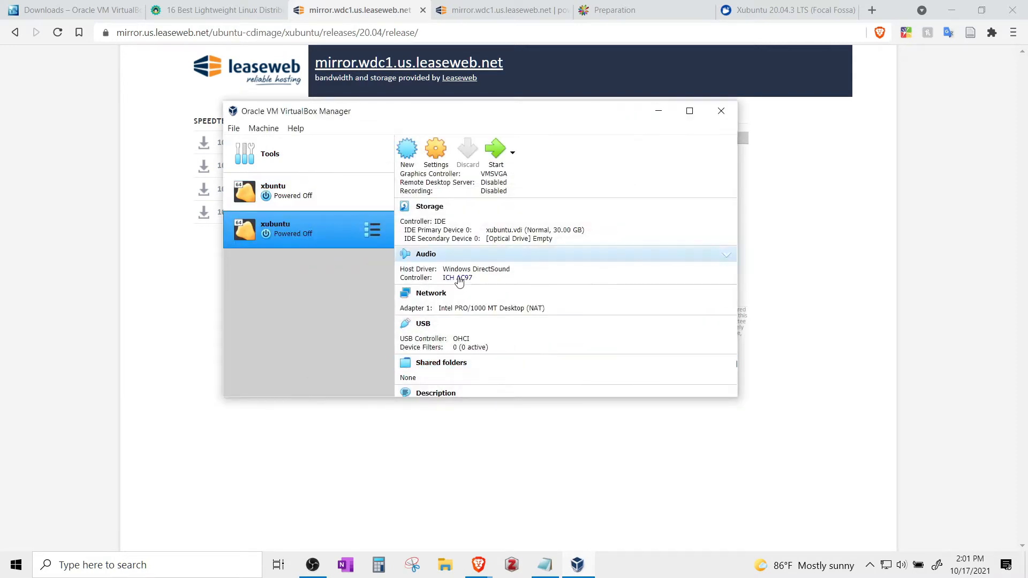
# Step: Open the new xubuntu machine's settings and review its General and System options, including processor and acceleration
pyautogui.click(443, 154)
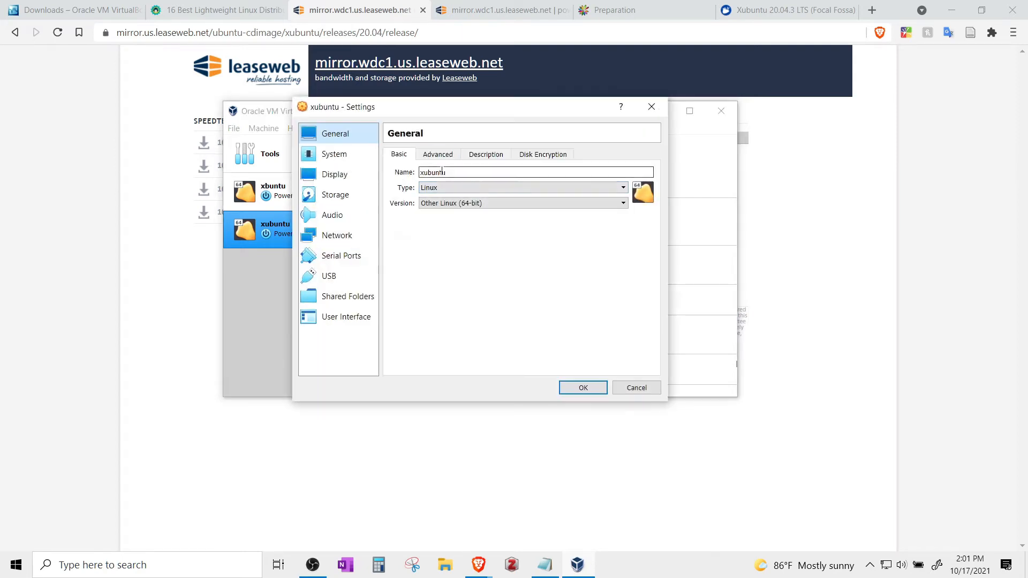
pyautogui.click(437, 155)
pyautogui.click(483, 156)
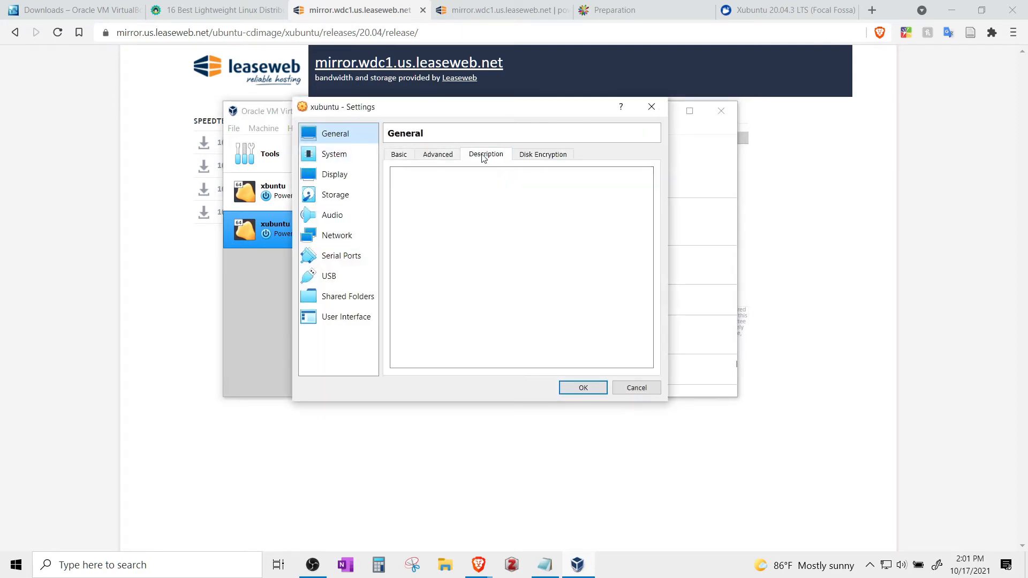
pyautogui.click(531, 155)
pyautogui.click(338, 154)
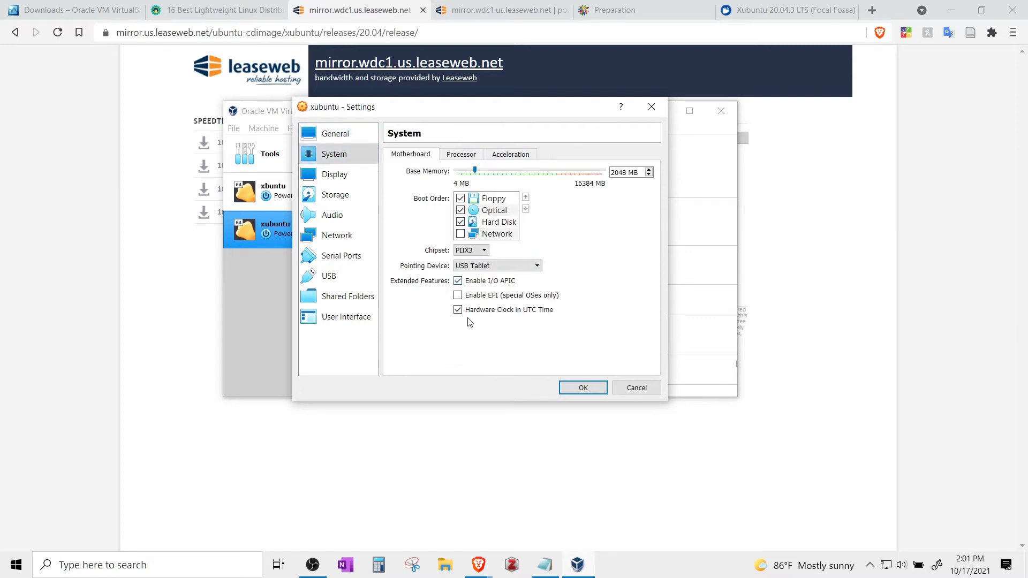
pyautogui.click(464, 155)
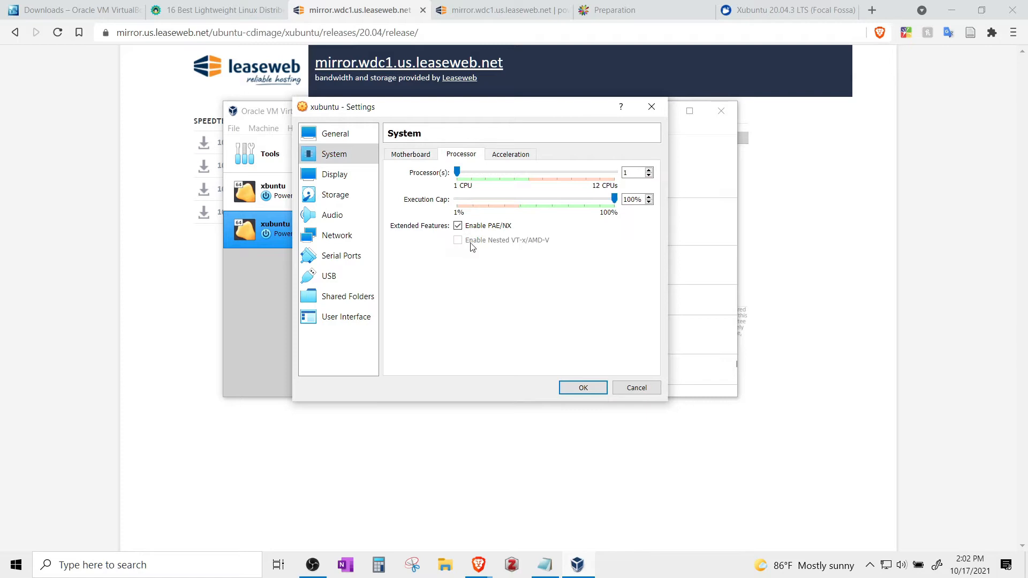
pyautogui.click(502, 158)
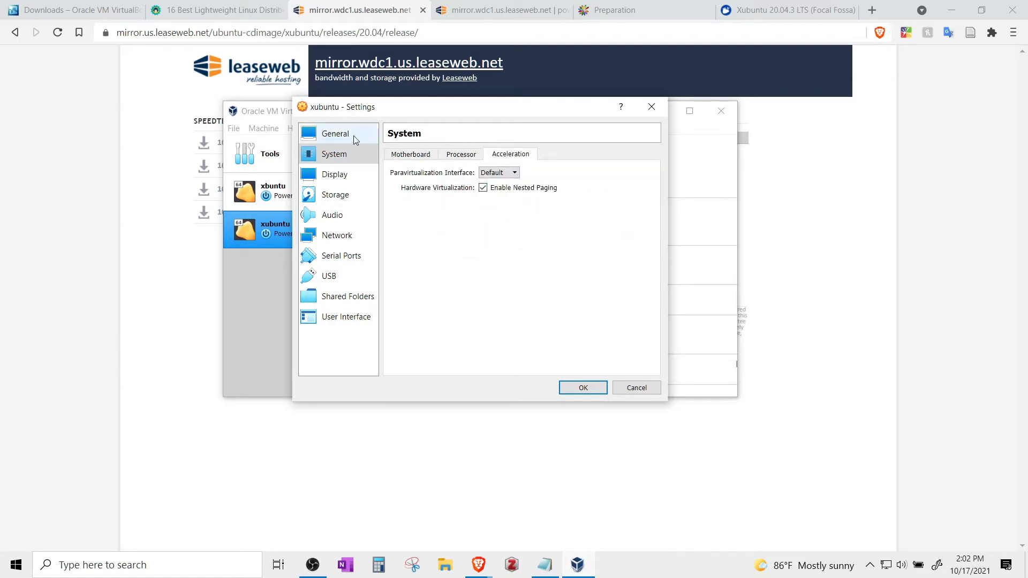
# Step: Change the xubuntu machine's display graphics controller to VBoxSVGA and save the settings
pyautogui.click(344, 176)
pyautogui.click(343, 158)
pyautogui.click(346, 179)
pyautogui.click(493, 238)
pyautogui.click(489, 266)
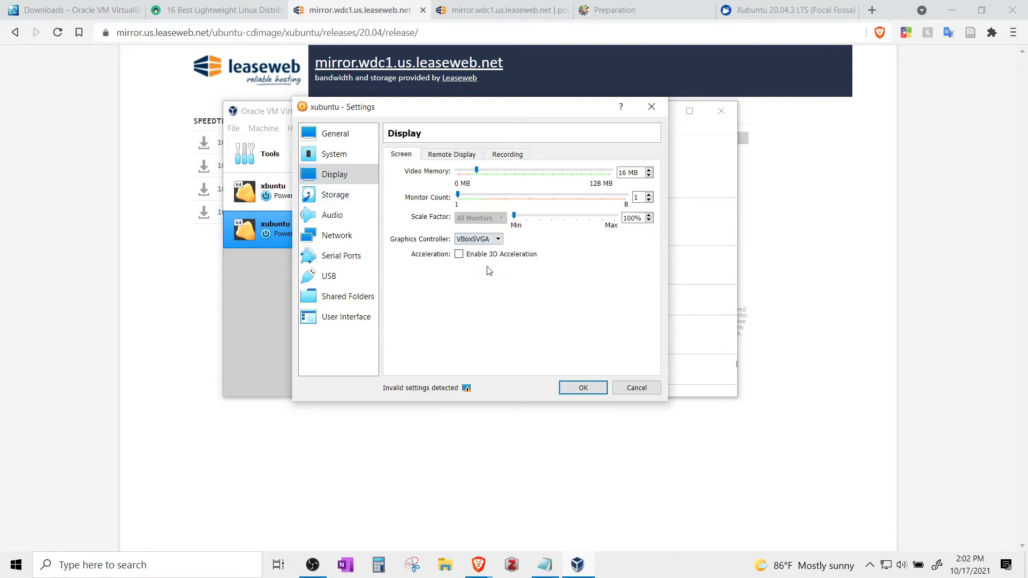
pyautogui.click(584, 389)
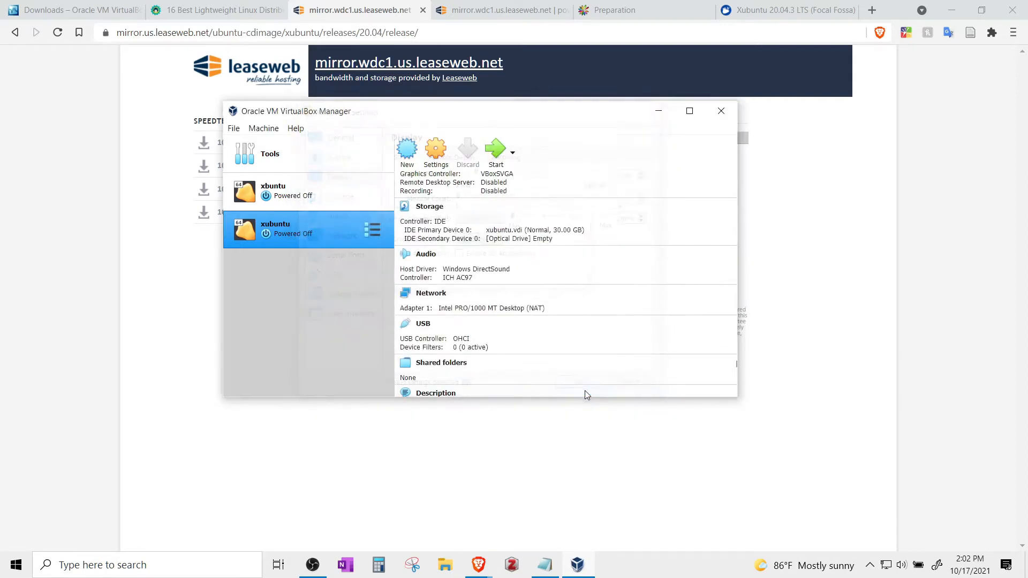
# Step: Reopen the xubuntu machine's settings and examine the IDE controller, virtual hard disk and empty optical drive under storage
pyautogui.click(438, 150)
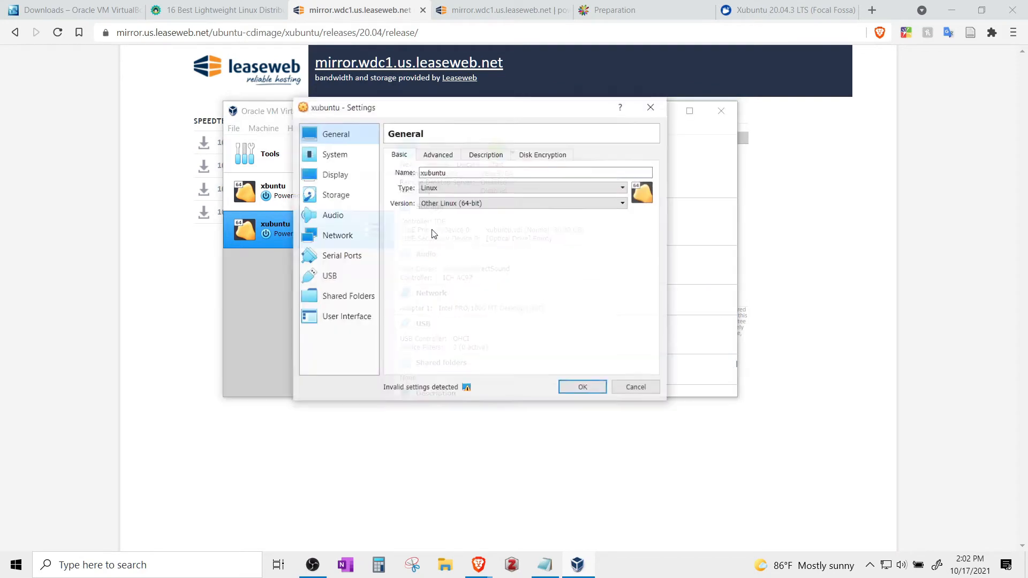
pyautogui.click(345, 198)
pyautogui.click(335, 155)
pyautogui.click(347, 199)
pyautogui.click(443, 185)
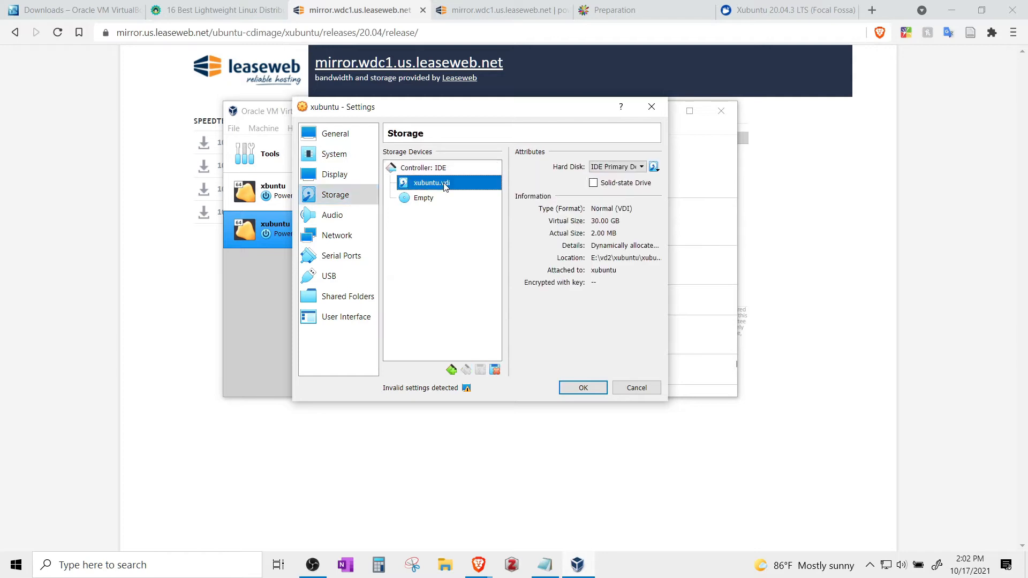
pyautogui.click(447, 169)
pyautogui.click(444, 183)
pyautogui.click(447, 198)
pyautogui.click(452, 170)
pyautogui.click(453, 184)
pyautogui.click(446, 201)
pyautogui.click(444, 170)
pyautogui.click(453, 189)
# Step: Attach xubuntu-20.04.3-desktop-amd64.iso from Downloads to the empty optical drive and save the settings
pyautogui.click(450, 202)
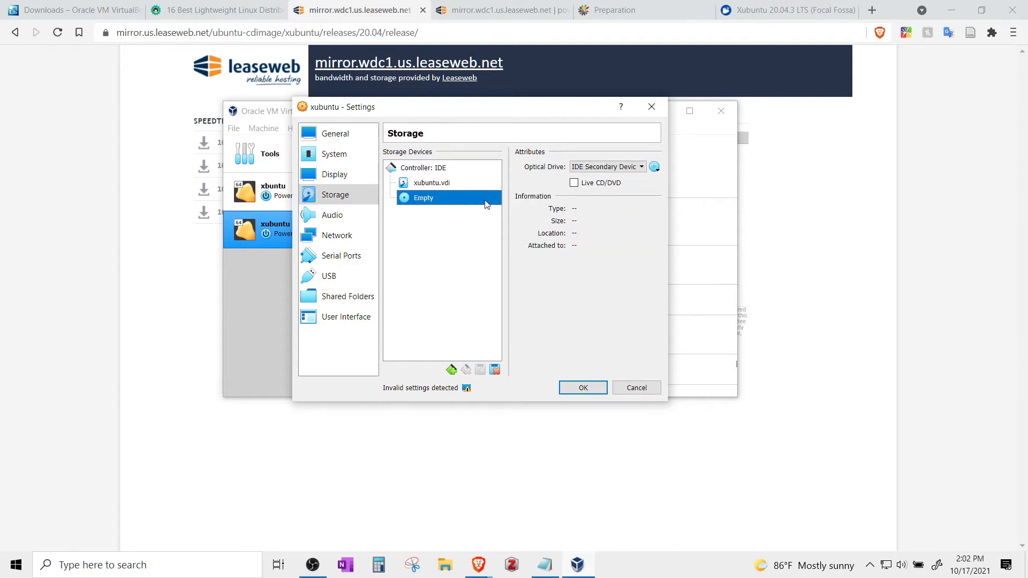
pyautogui.click(655, 167)
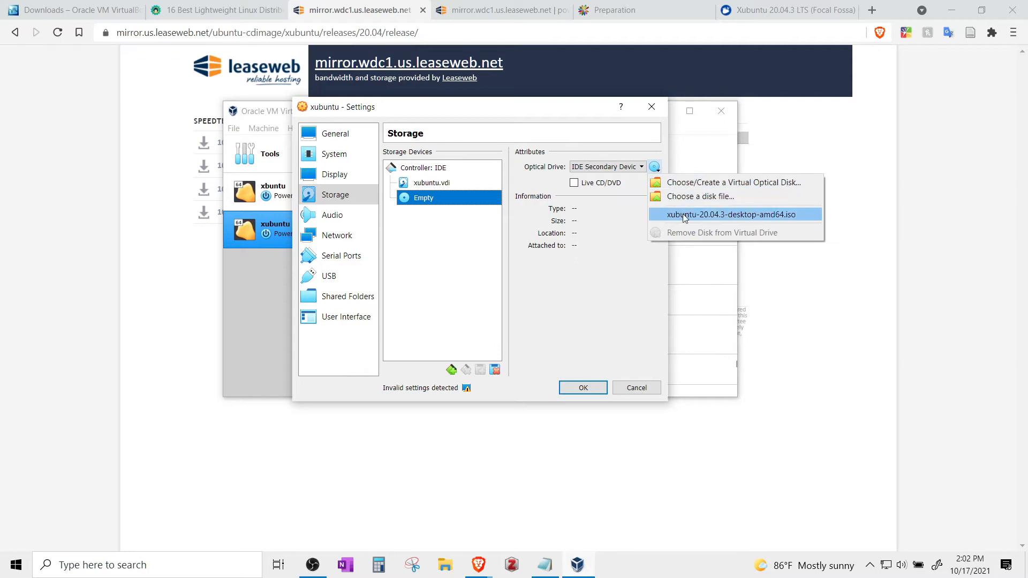
pyautogui.click(681, 196)
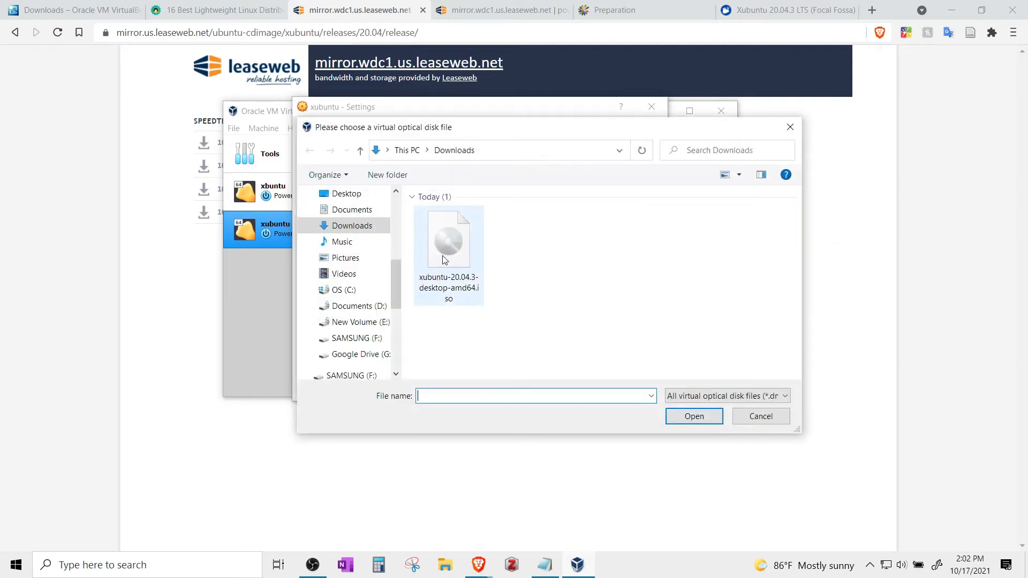
pyautogui.click(461, 258)
pyautogui.click(694, 417)
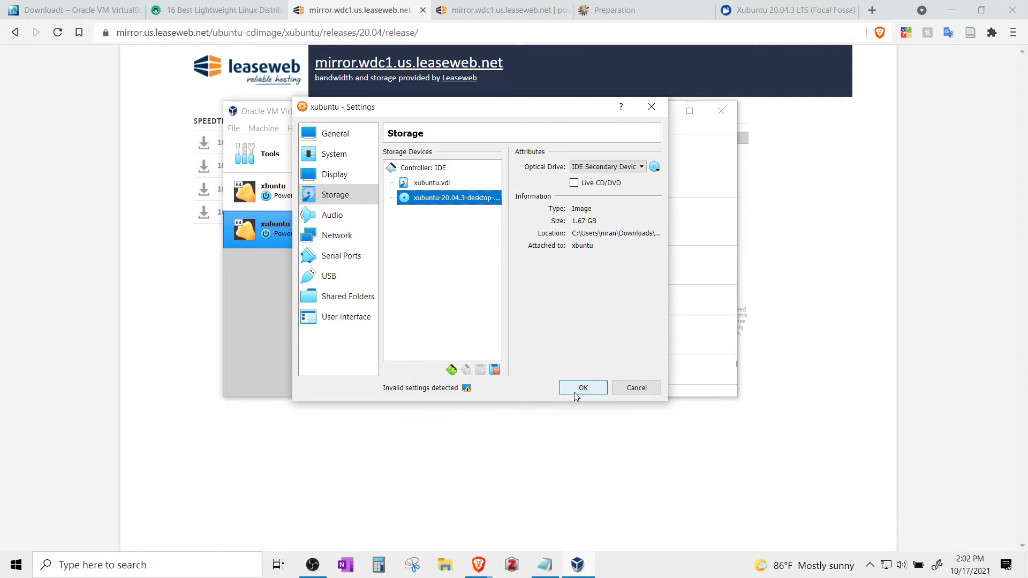
pyautogui.click(581, 389)
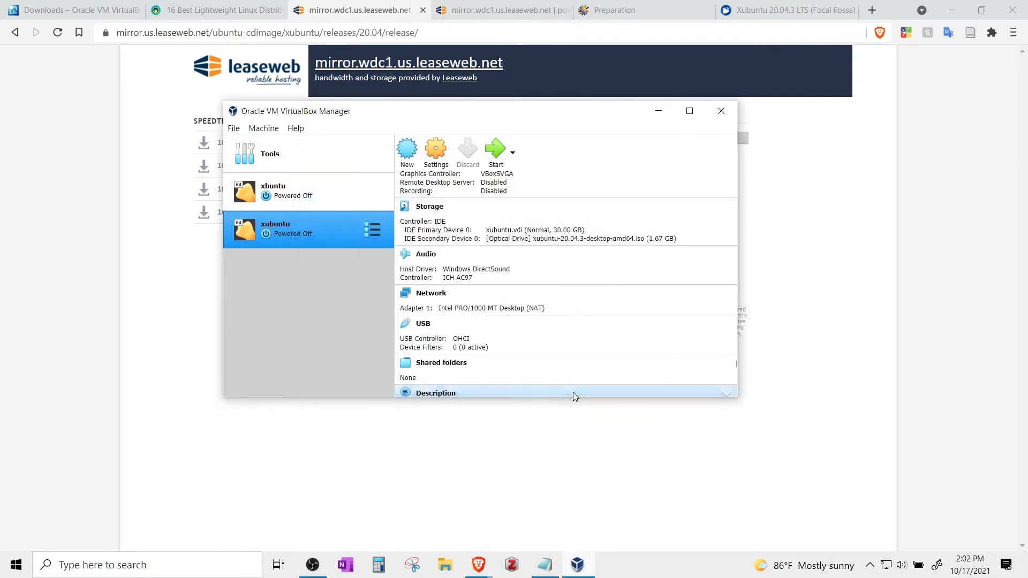
# Step: Start the xubuntu virtual machine, allowing mouse capture and dismissing the keyboard capture and pointer integration notifications
pyautogui.click(495, 152)
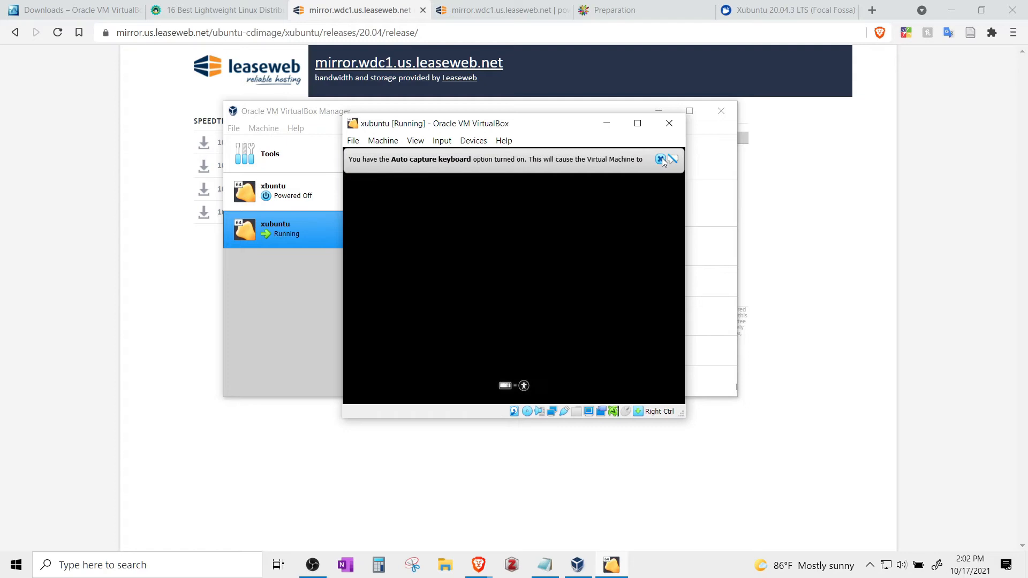
pyautogui.click(487, 345)
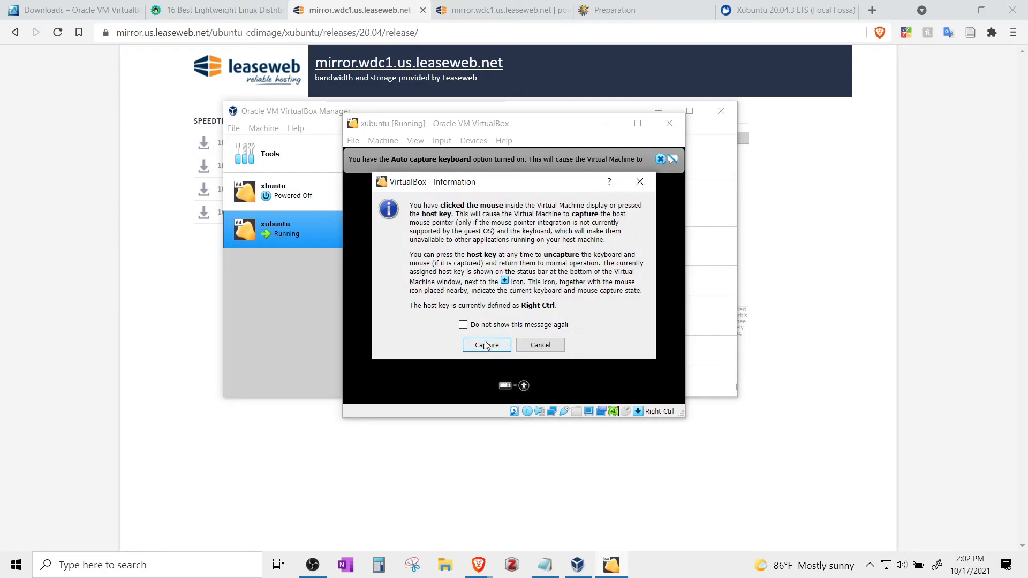
pyautogui.click(489, 348)
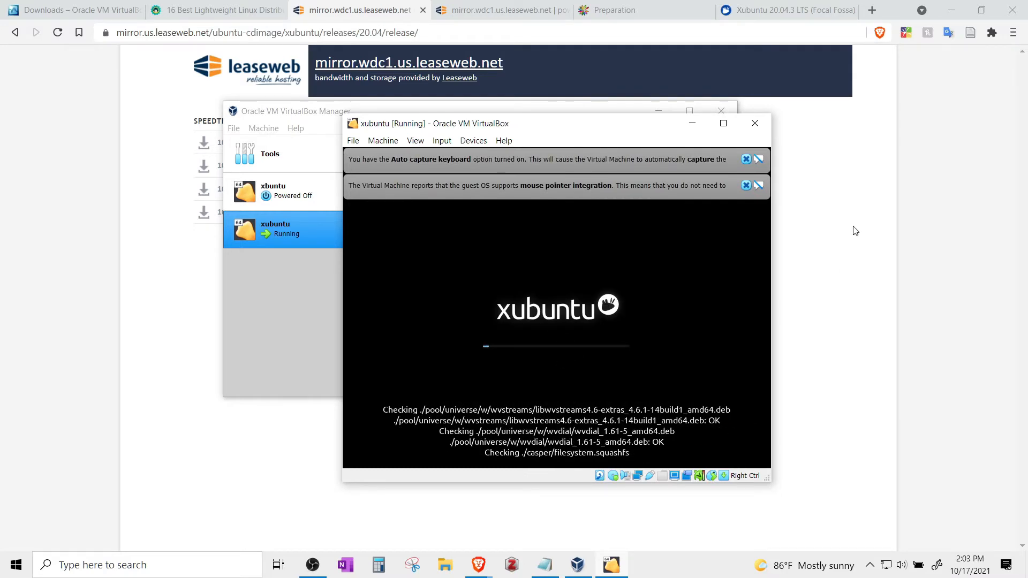
pyautogui.click(749, 184)
pyautogui.click(750, 158)
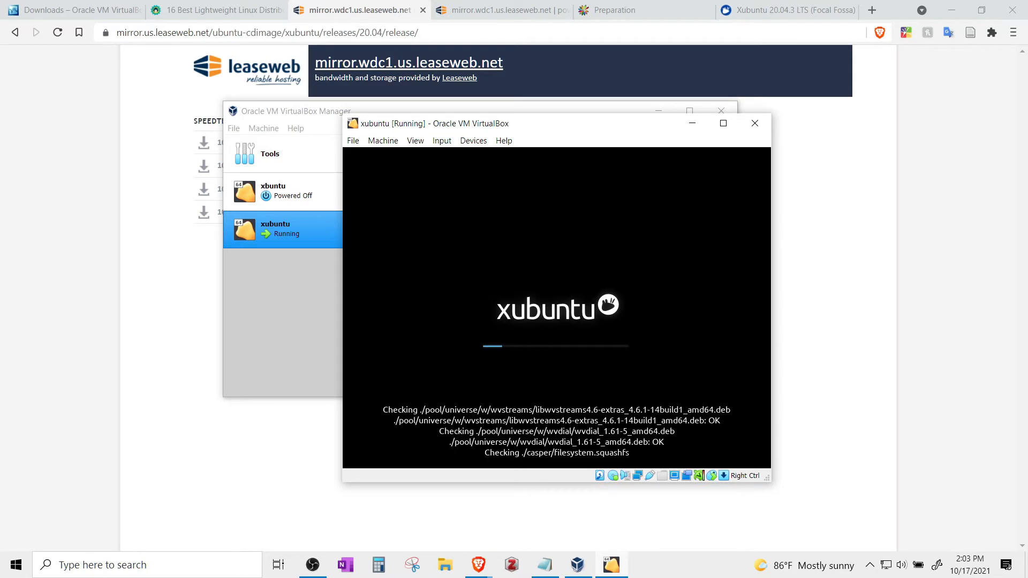
# Step: Turn off Auto-resize Guest Display for the running xubuntu machine
pyautogui.click(417, 141)
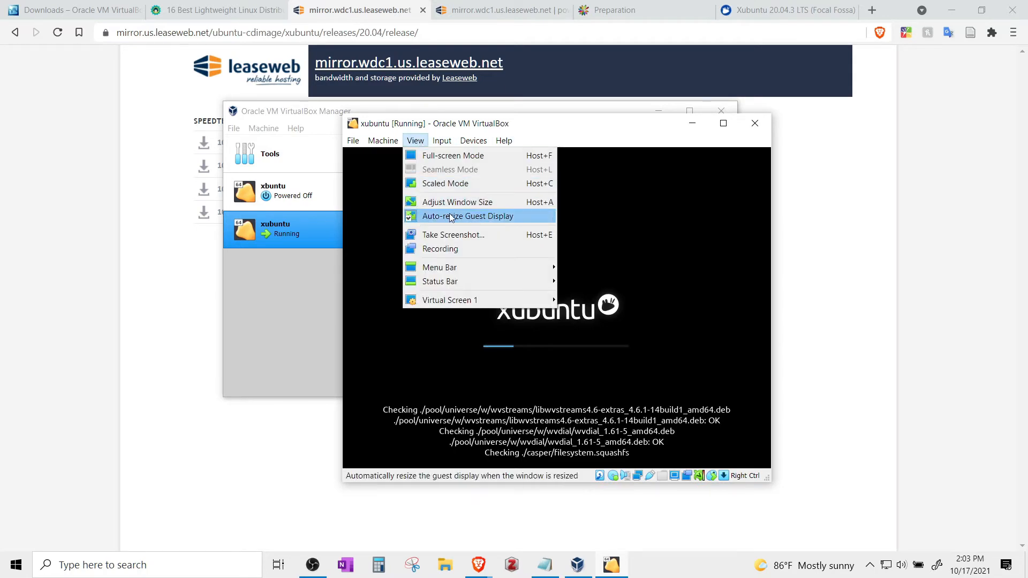
pyautogui.click(416, 140)
pyautogui.click(416, 141)
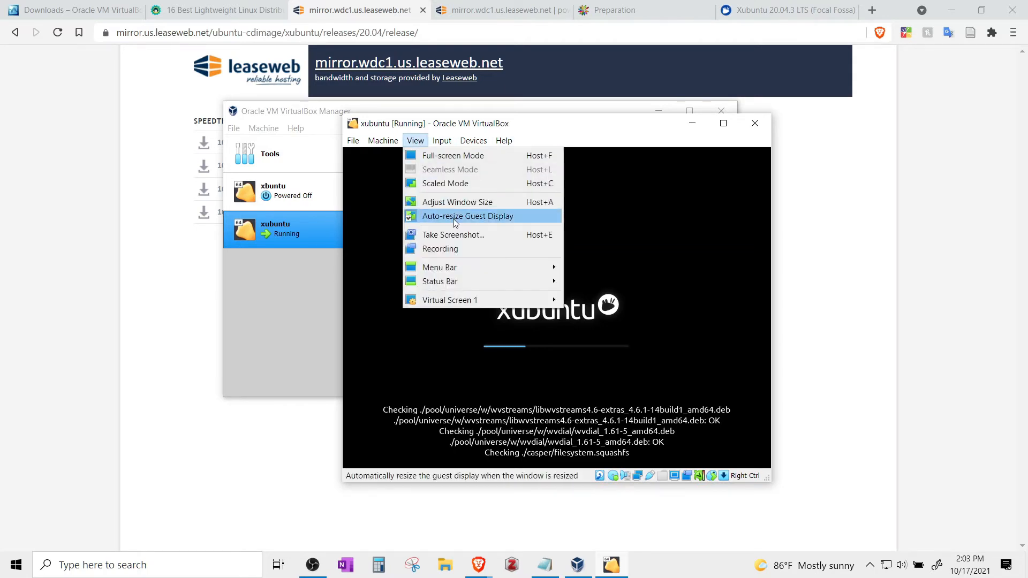
pyautogui.click(453, 218)
pyautogui.click(416, 141)
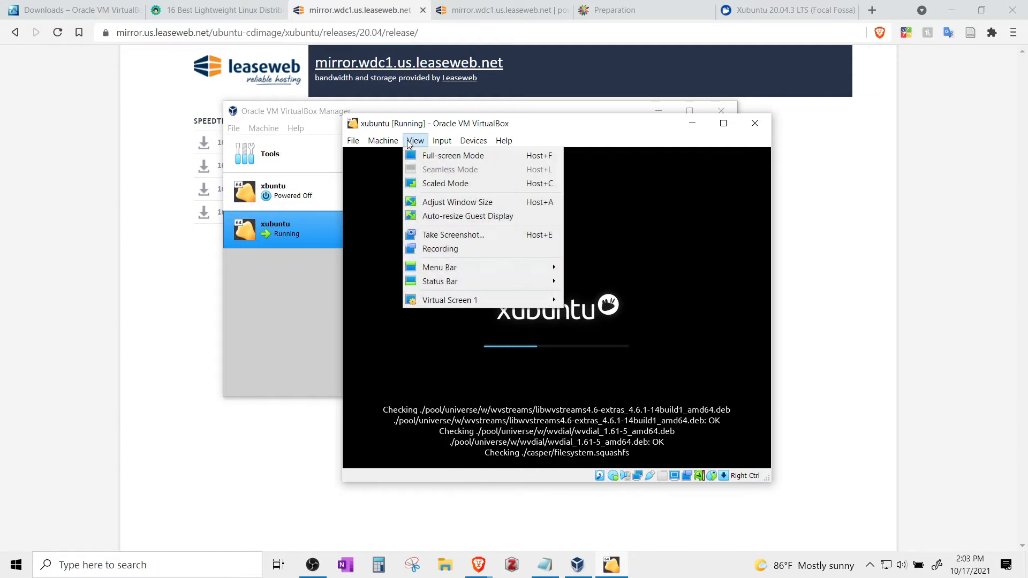
pyautogui.moveTo(473, 141)
pyautogui.click(493, 120)
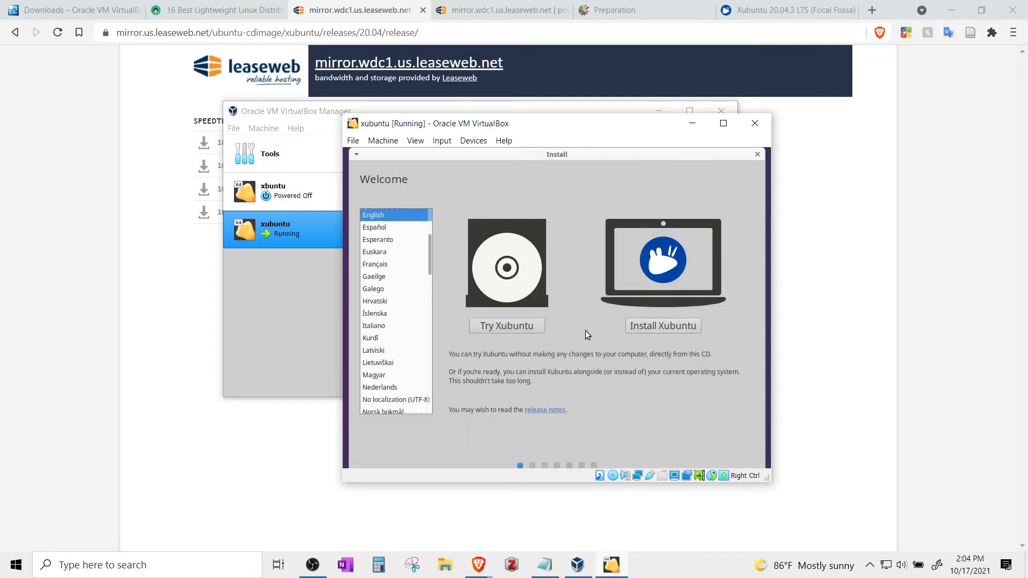
# Step: Begin installing Xubuntu in English with the English (US) keyboard layout and set the options for downloading updates and third-party software
pyautogui.click(664, 329)
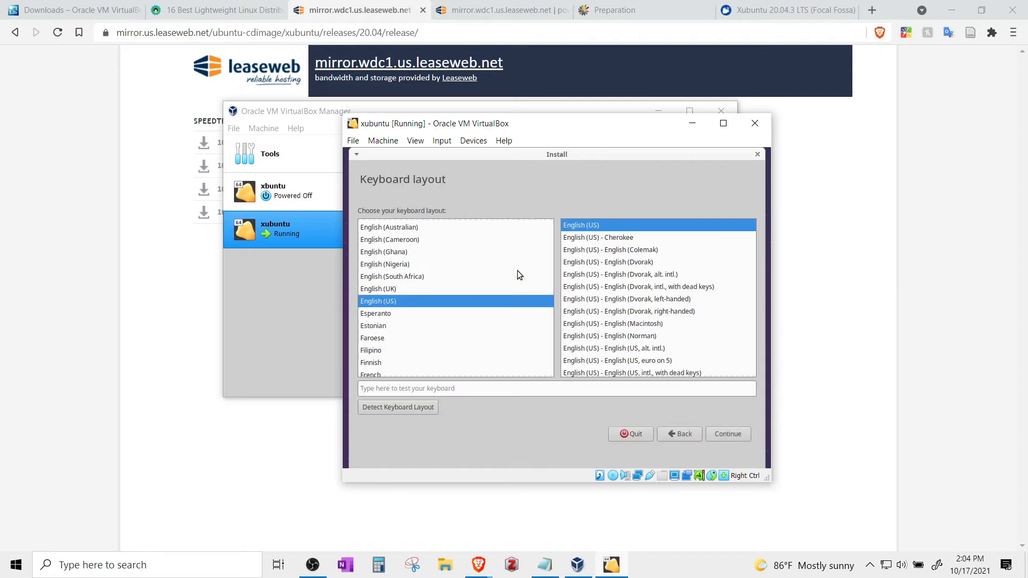
pyautogui.click(728, 435)
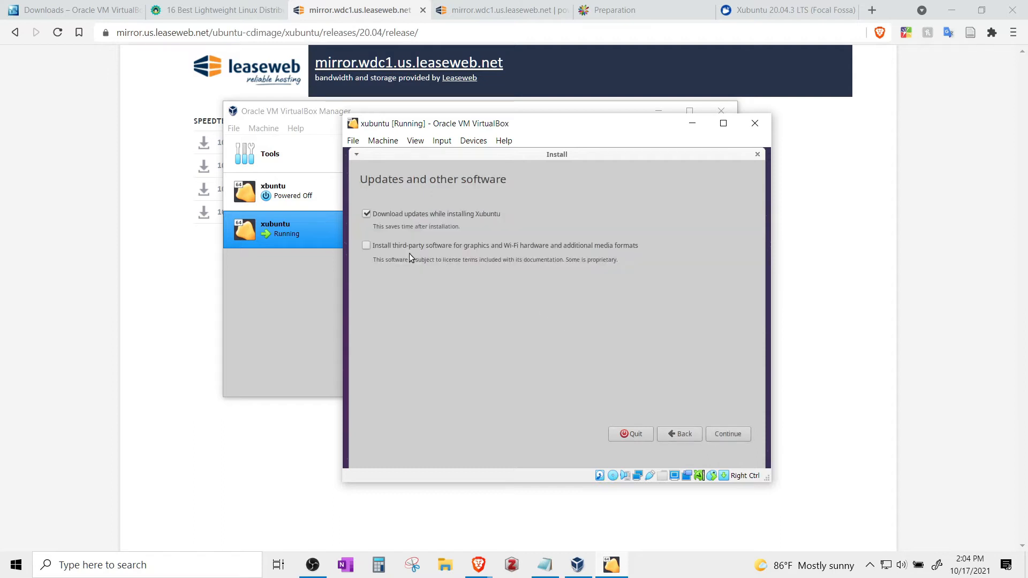
pyautogui.click(377, 218)
pyautogui.click(366, 214)
pyautogui.click(367, 246)
pyautogui.click(735, 435)
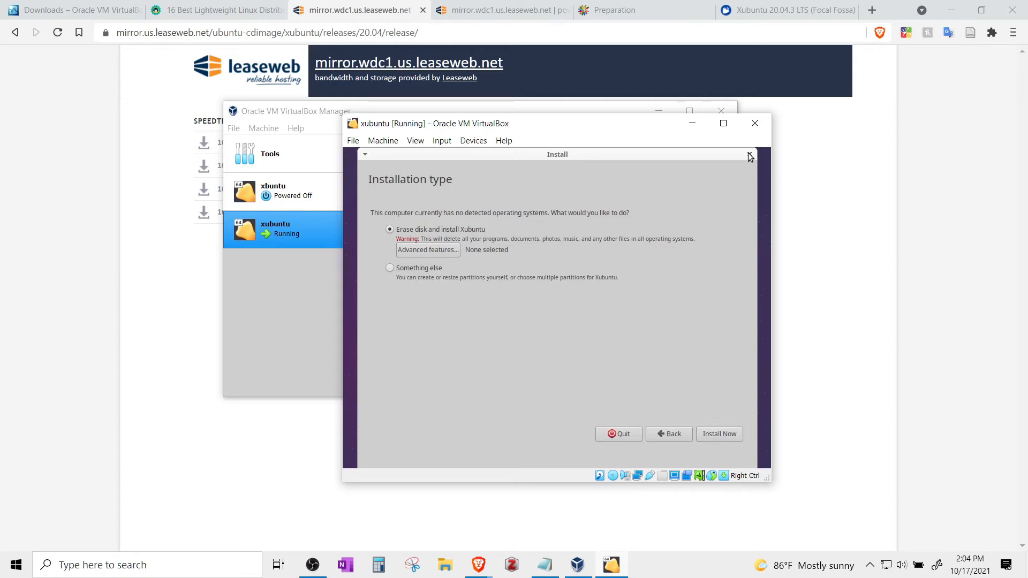
# Step: Start the installation with the erase disk option, confirm writing the changes to disk, and accept New York as the location
pyautogui.click(714, 433)
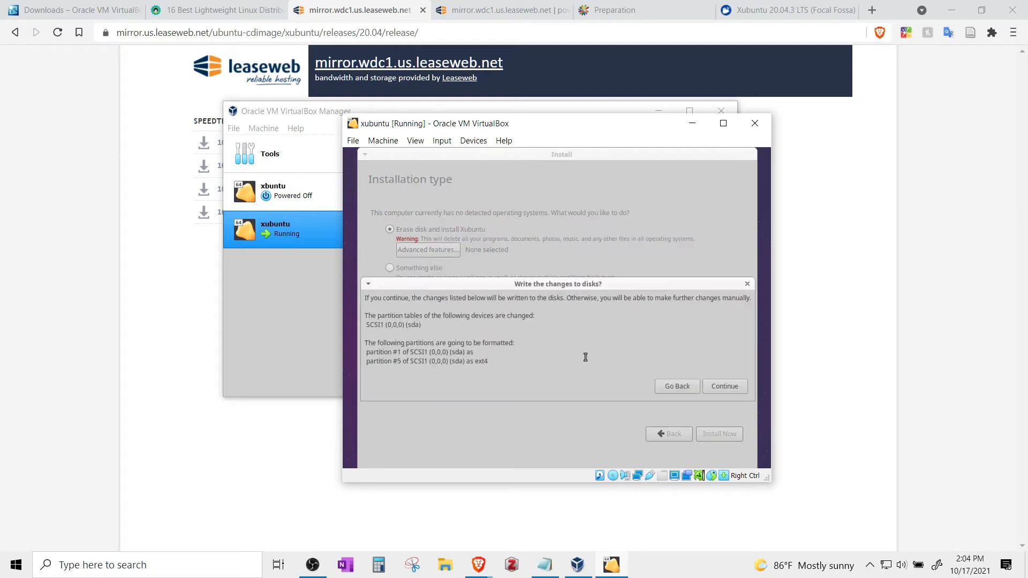
pyautogui.click(722, 387)
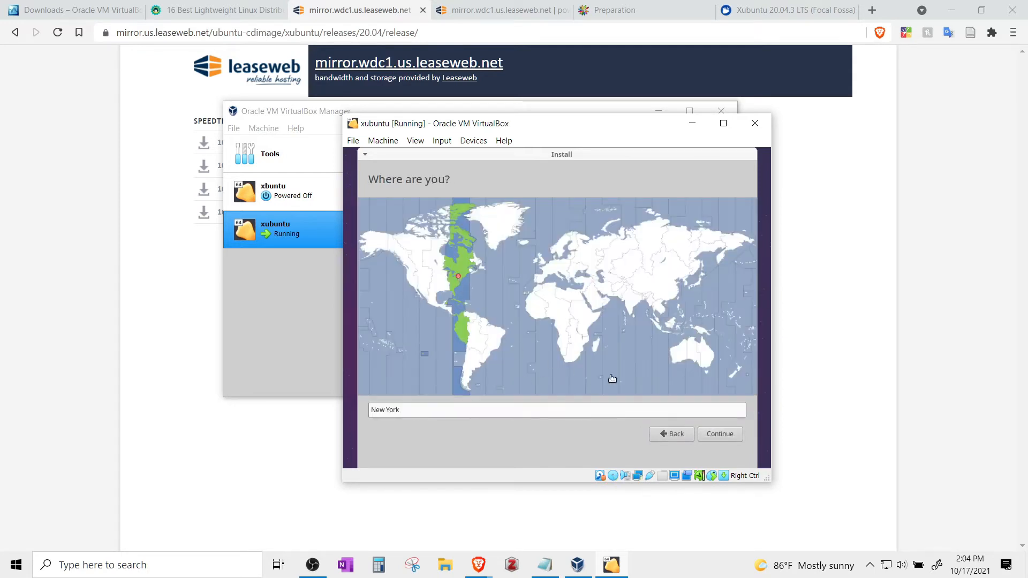
pyautogui.click(733, 435)
# Step: Fill in the user's name, enter and confirm the account password, and continue with the installation
pyautogui.write('hu')
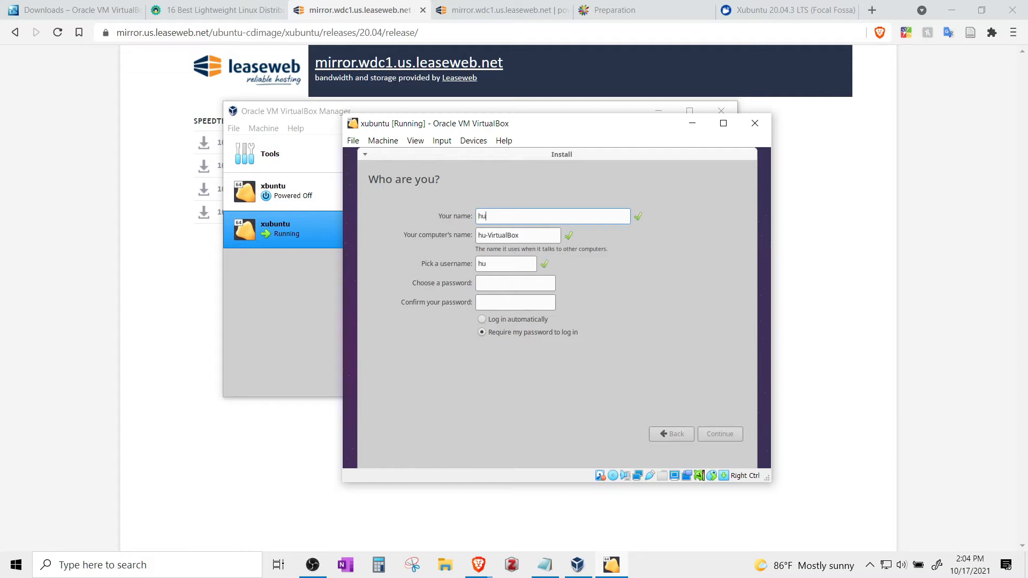
pyautogui.write('tch')
pyautogui.click(495, 285)
pyautogui.write('*******')
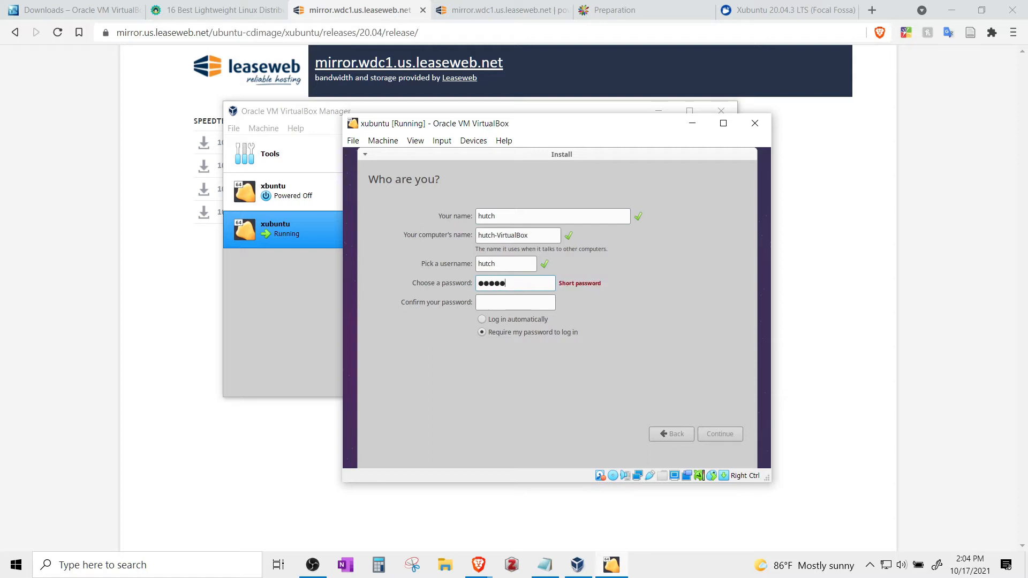
pyautogui.press('Tab')
pyautogui.write('******')
pyautogui.click(719, 434)
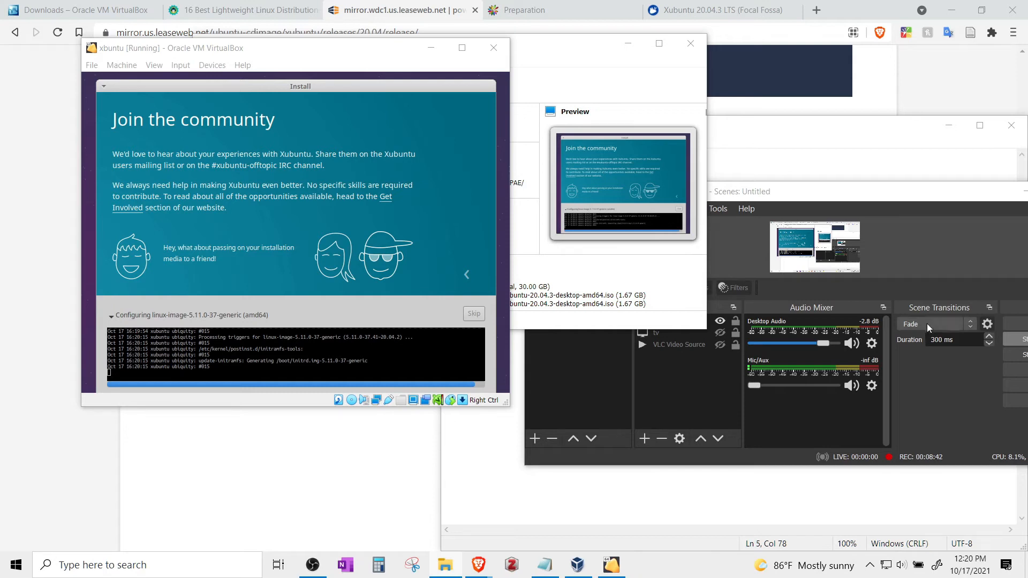
# Step: Move the OBS window away from the virtual machine and raise its Mic/Aux level to -48.9 dB
pyautogui.click(363, 56)
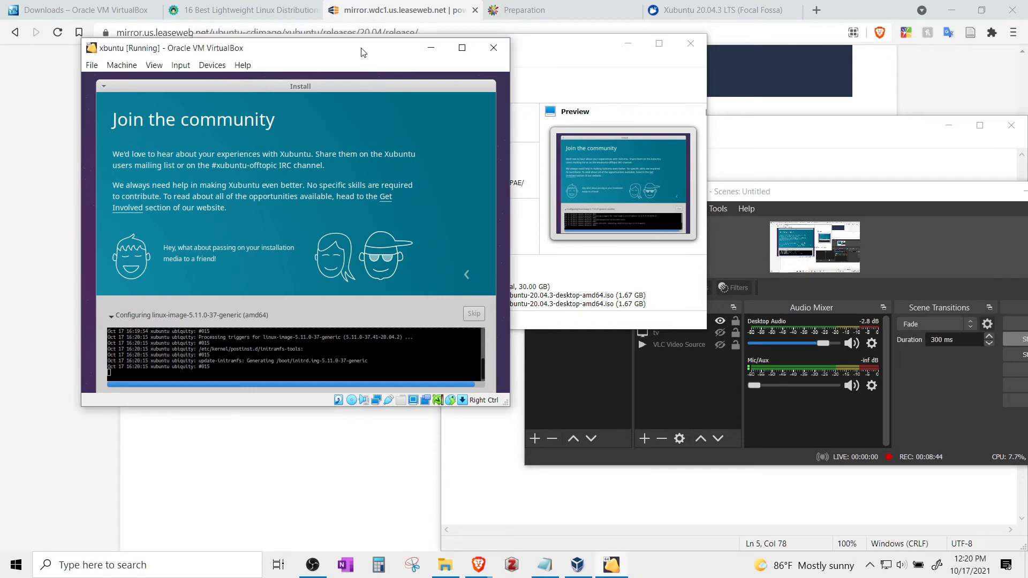
pyautogui.moveTo(813, 197); pyautogui.dragTo(738, 209)
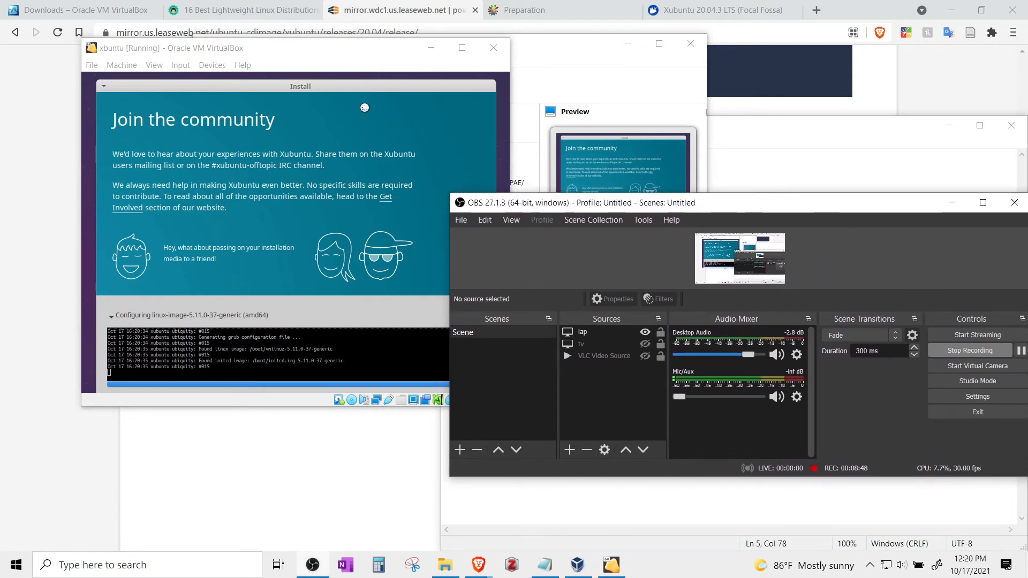
pyautogui.click(332, 63)
pyautogui.moveTo(830, 203); pyautogui.dragTo(706, 264)
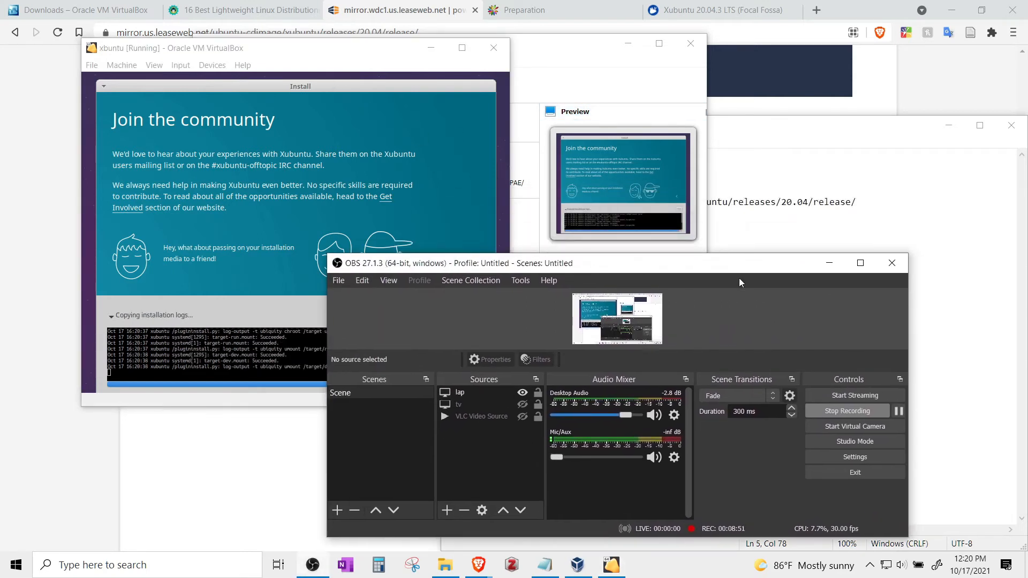
pyautogui.click(837, 265)
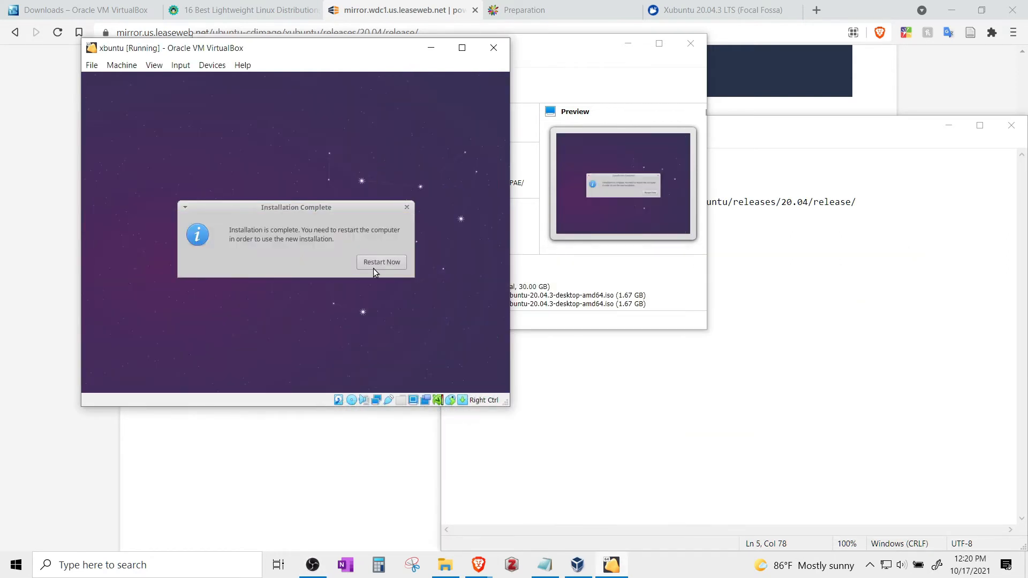
pyautogui.click(302, 562)
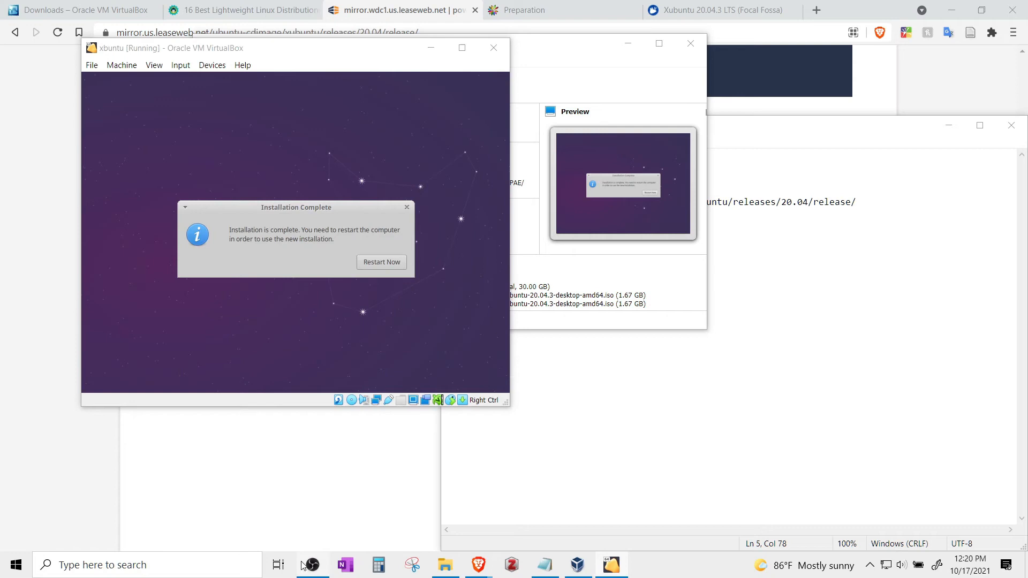
pyautogui.moveTo(556, 457)
pyautogui.mouseDown()
pyautogui.moveTo(603, 455)
pyautogui.moveTo(575, 454)
pyautogui.mouseUp()
# Step: Restart the xbuntu virtual machine from the Installation Complete dialog
pyautogui.click(370, 244)
pyautogui.click(377, 262)
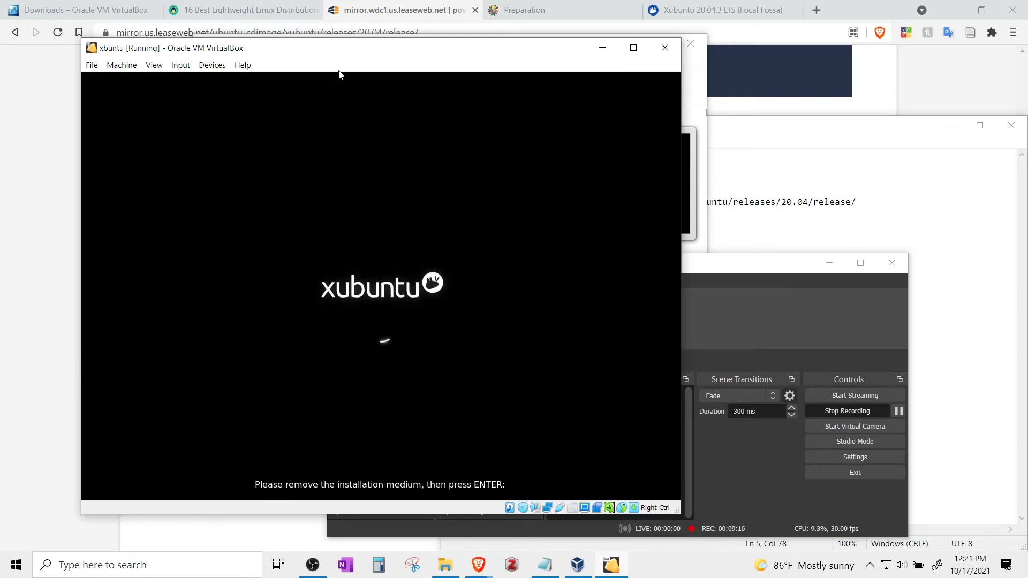
# Step: Turn off Auto-resize Guest Display for the xbuntu machine and adjust its window size to fit the guest display
pyautogui.click(148, 73)
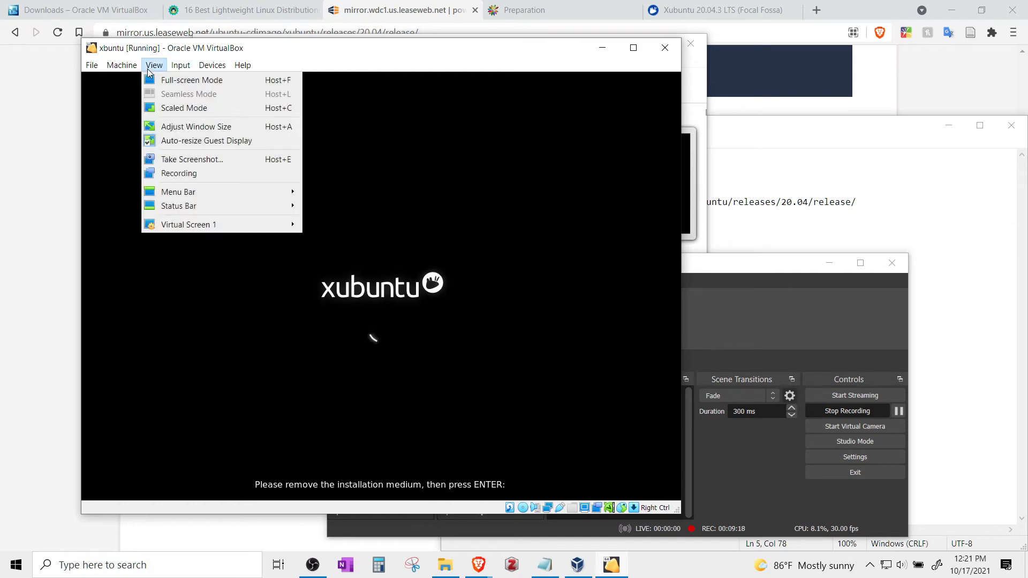
pyautogui.click(174, 141)
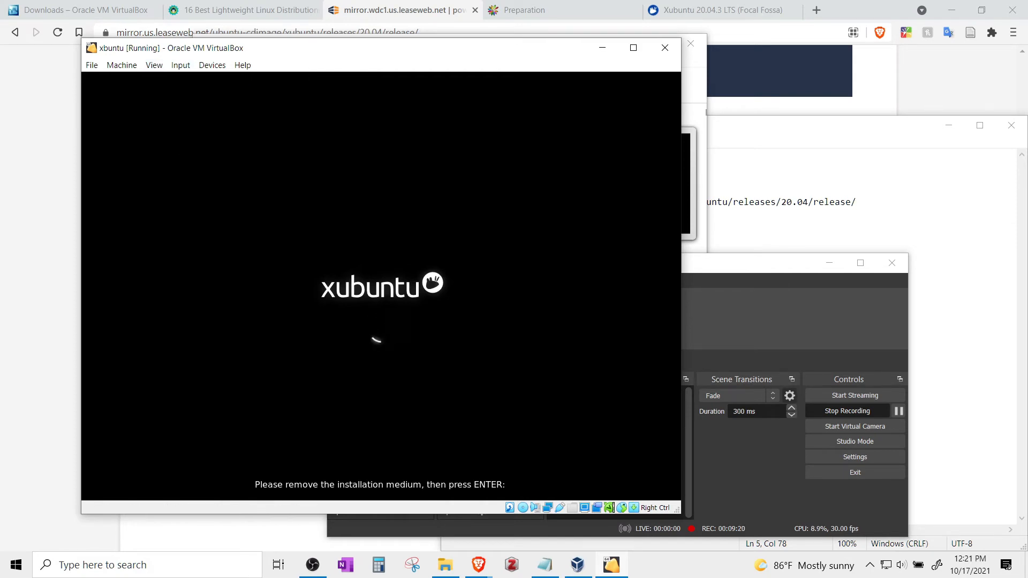
pyautogui.click(154, 65)
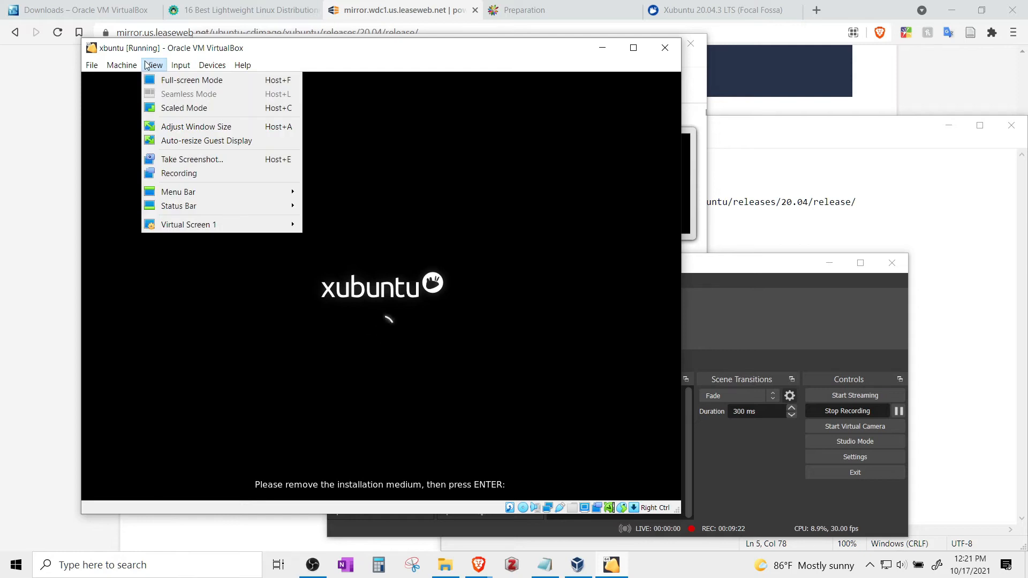
pyautogui.click(173, 133)
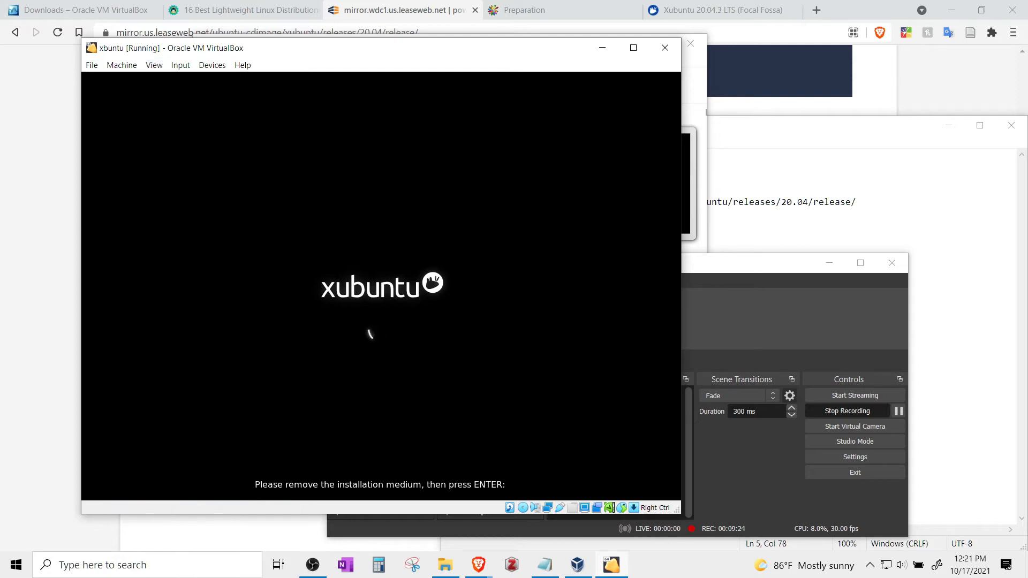
pyautogui.click(154, 65)
pyautogui.click(156, 80)
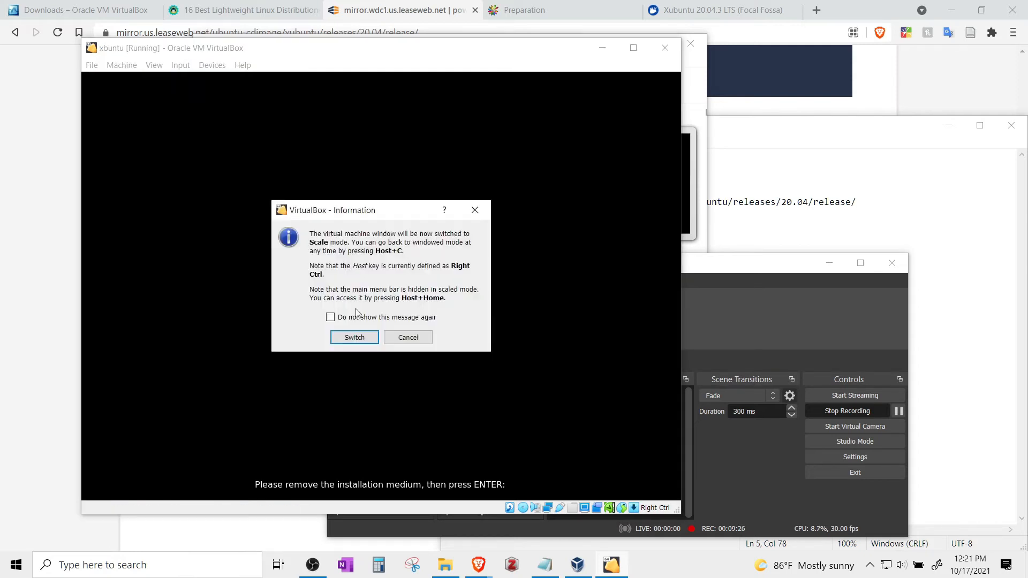
pyautogui.click(412, 340)
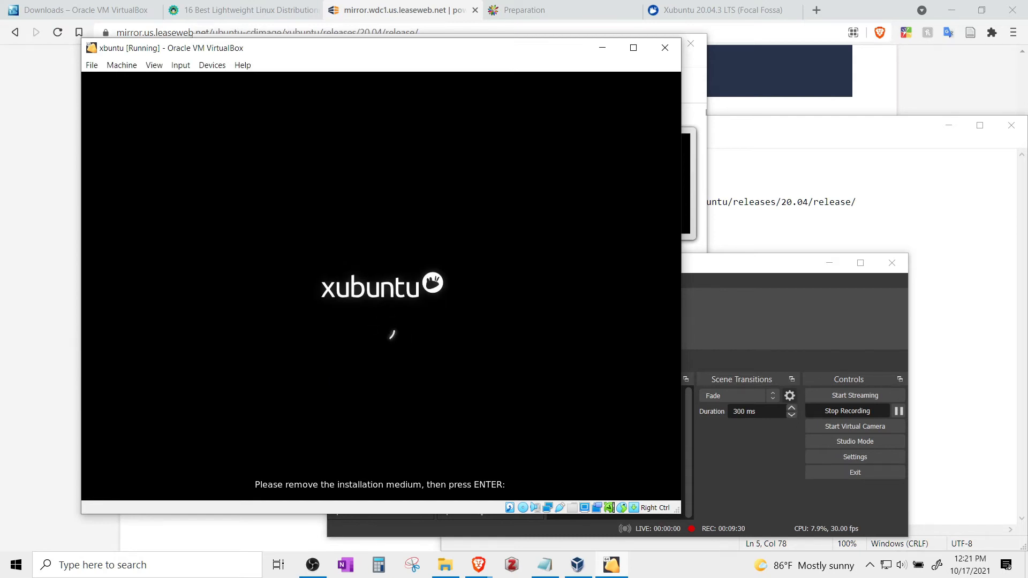
# Step: Continue the restart past the prompt to remove the installation medium and dismiss the mouse pointer integration notification
pyautogui.press('Return')
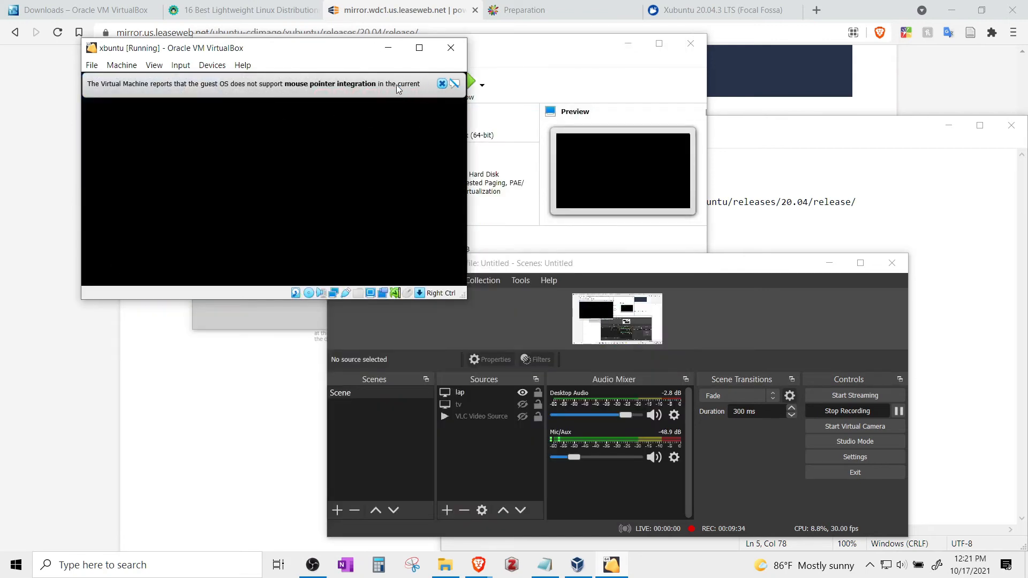
pyautogui.click(442, 82)
# Step: Adjust the rebooting machine's window size to fit the guest display and dismiss the new pointer integration notification
pyautogui.click(153, 65)
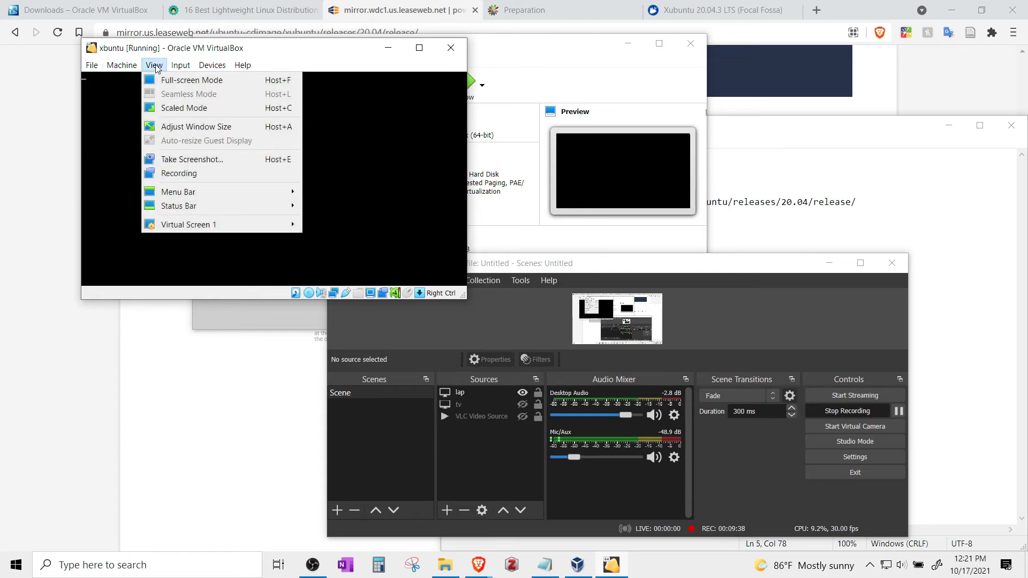
pyautogui.click(173, 127)
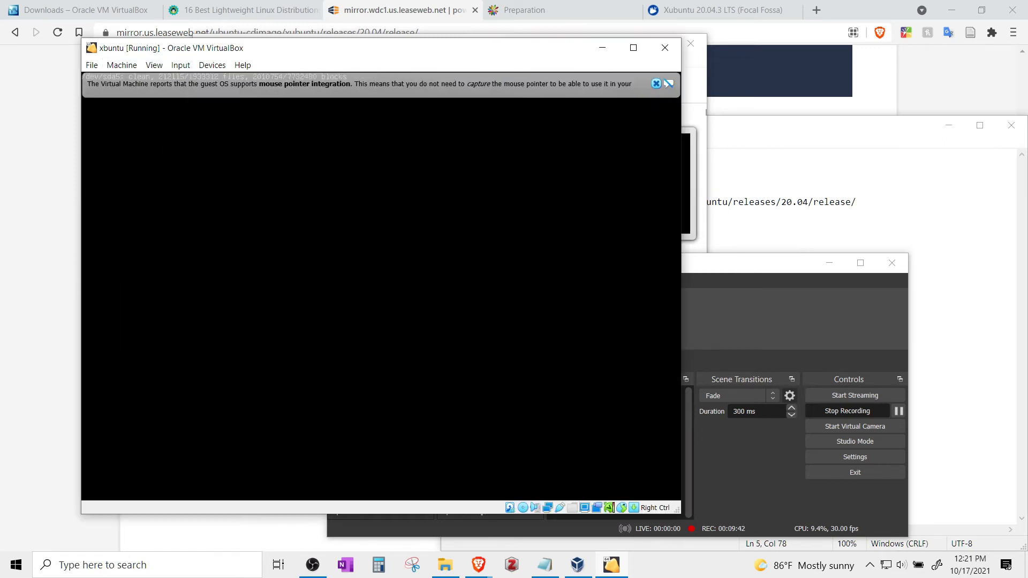
pyautogui.click(656, 84)
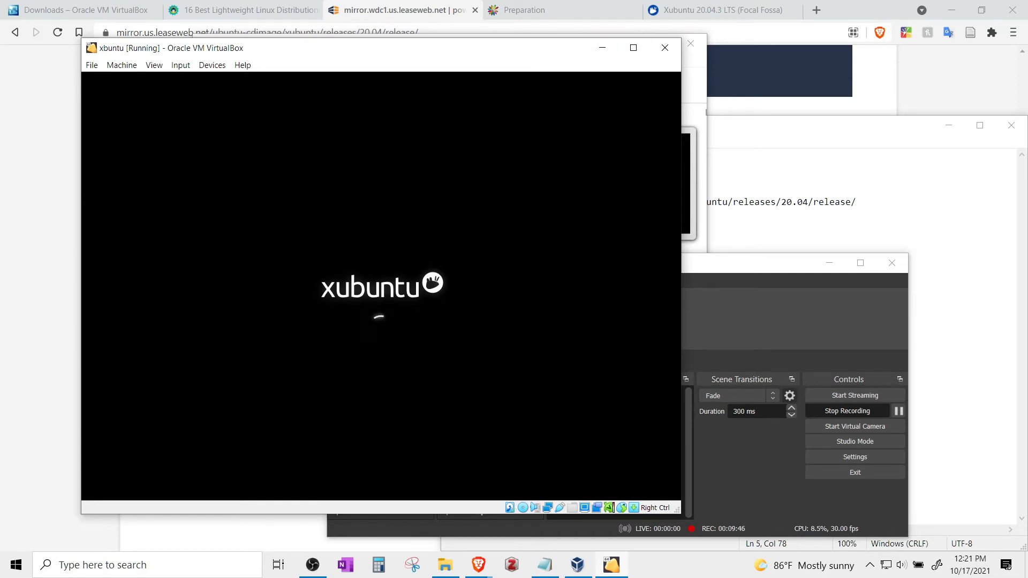
# Step: Lower the Mic/Aux level in OBS and move its window off the screen
pyautogui.click(789, 267)
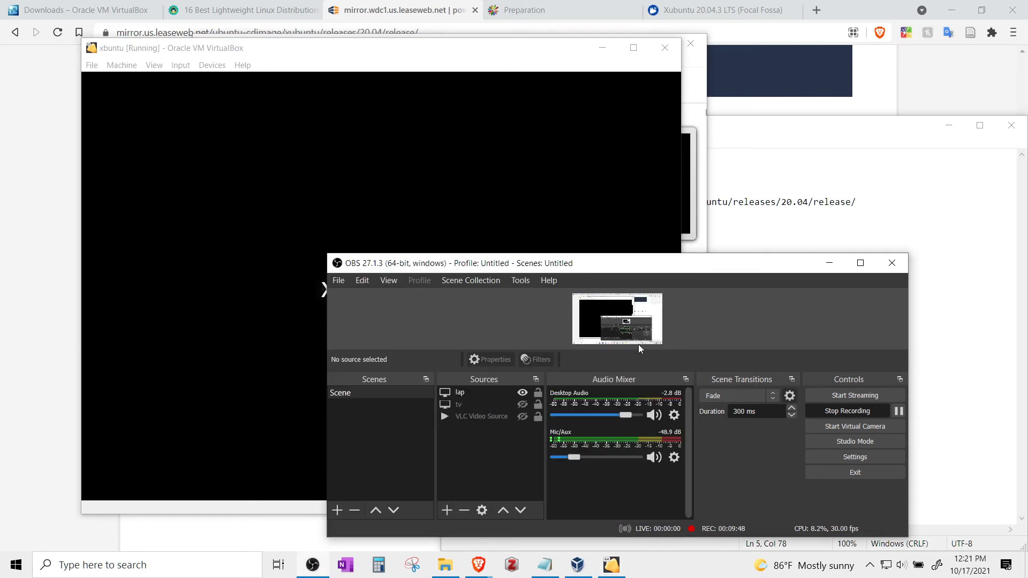
pyautogui.moveTo(572, 458); pyautogui.dragTo(550, 455)
pyautogui.moveTo(581, 267); pyautogui.dragTo(1027, 310)
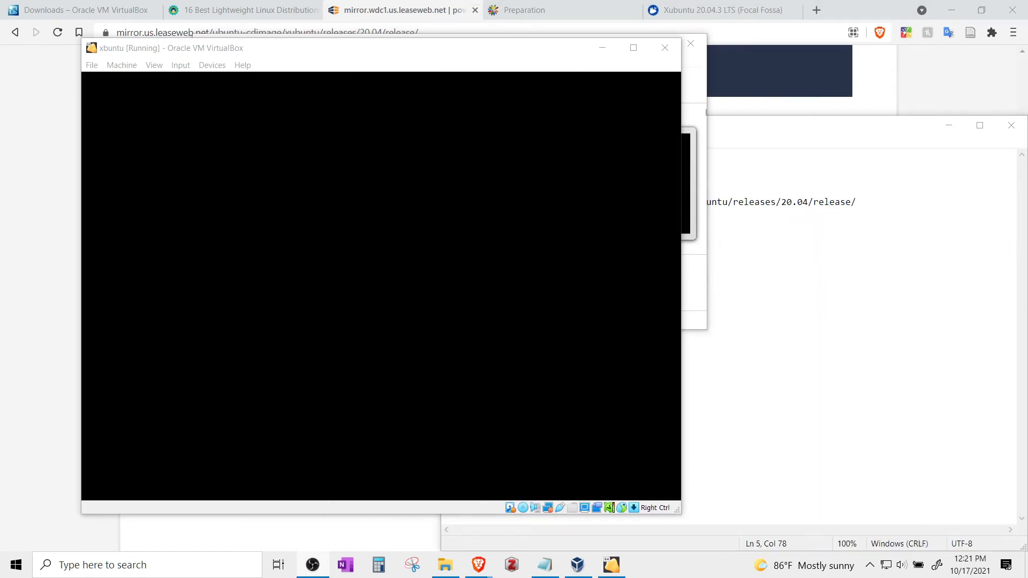
# Step: Enable Auto-resize Guest Display for the xbuntu desktop and adjust the window size to fit it
pyautogui.click(384, 279)
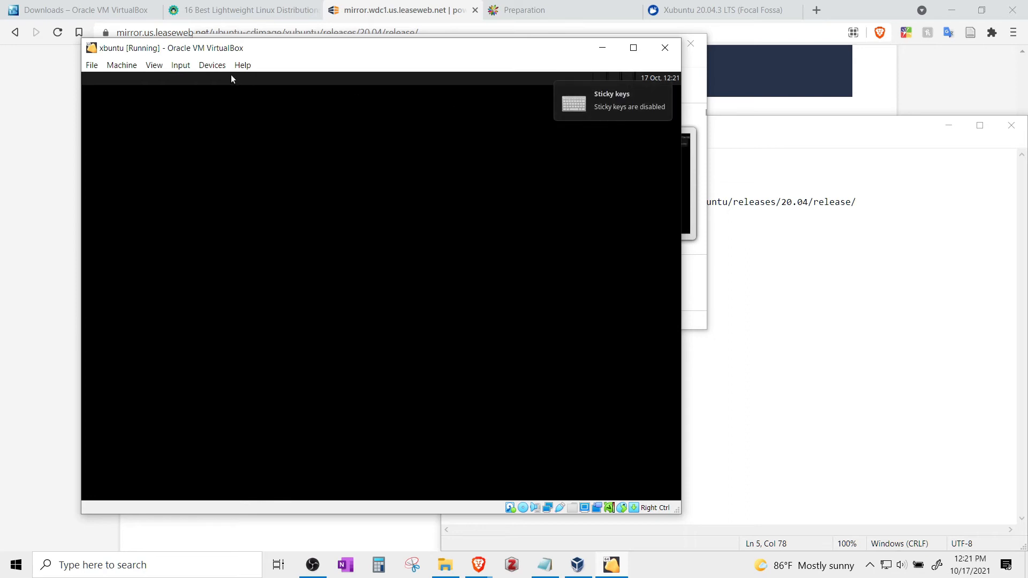
pyautogui.click(155, 70)
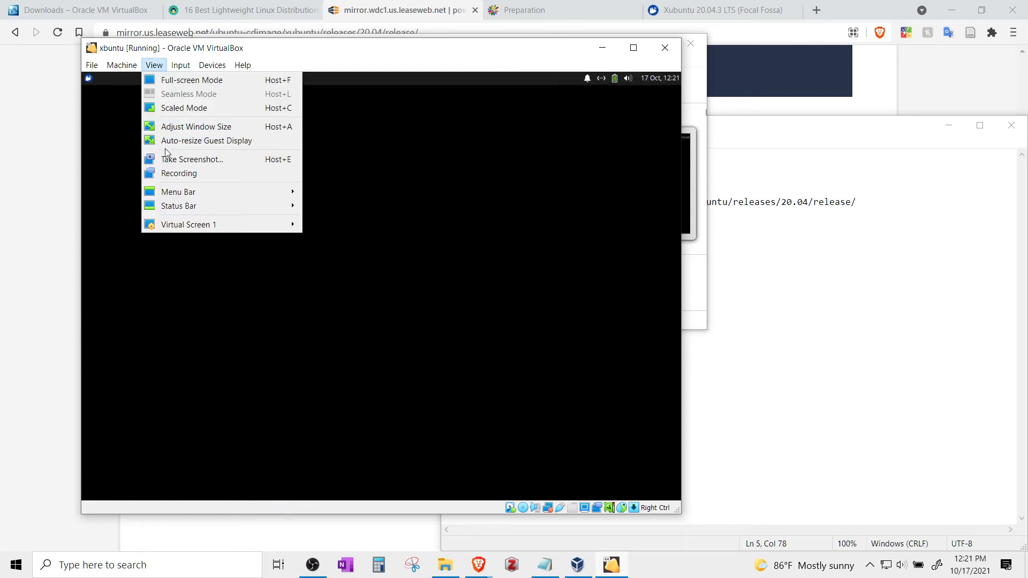
pyautogui.click(167, 143)
pyautogui.click(155, 64)
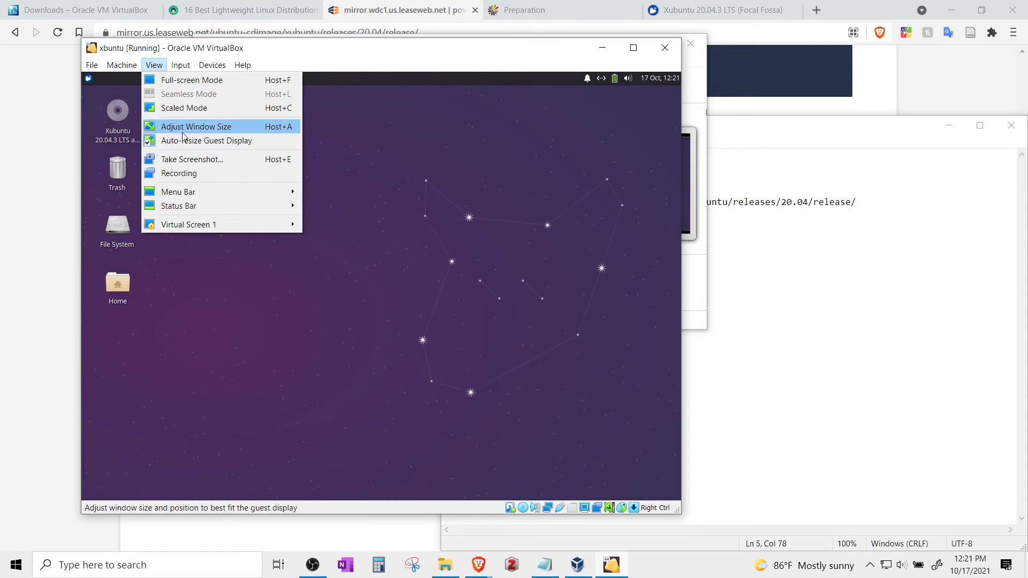
pyautogui.click(184, 130)
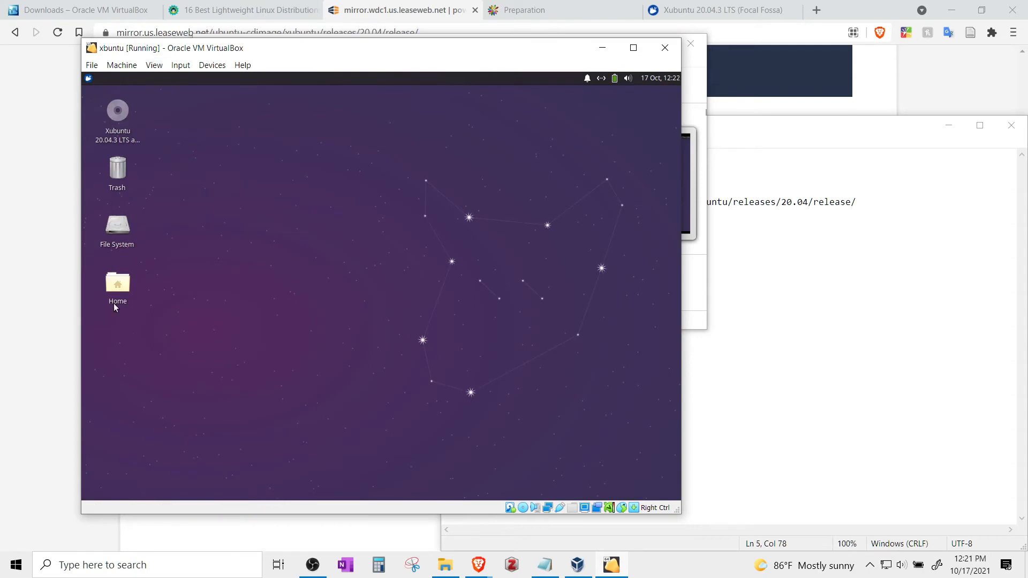
# Step: Open the Terminal Emulator in Xubuntu and list the home directory contents with ls
pyautogui.click(88, 80)
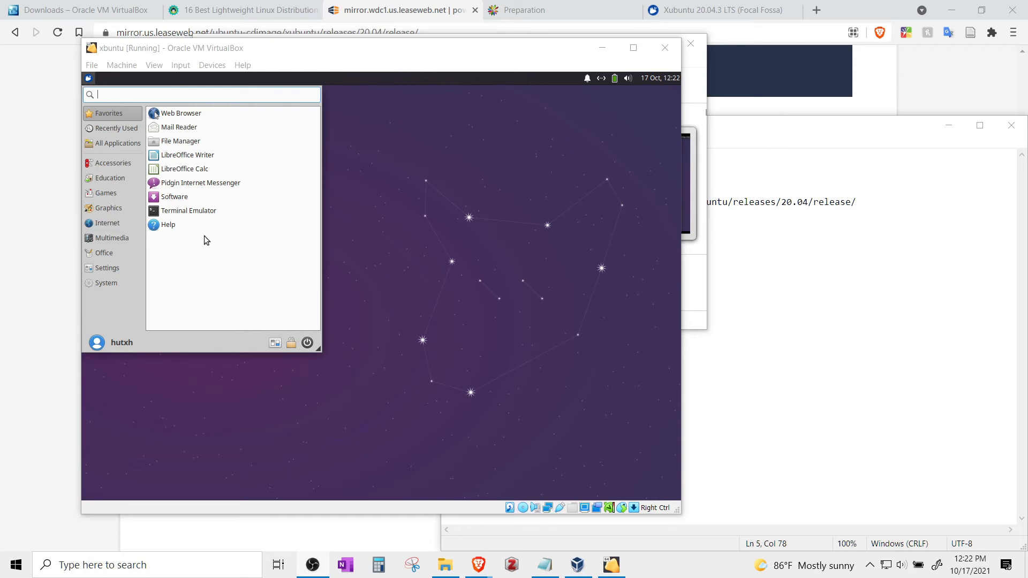
pyautogui.click(195, 214)
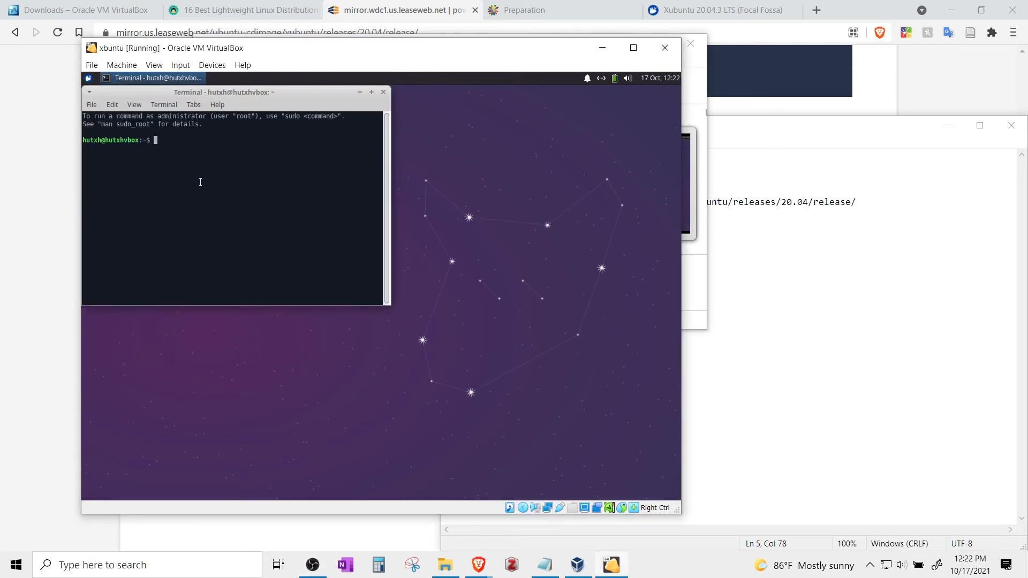
pyautogui.write('ls')
pyautogui.press('Return')
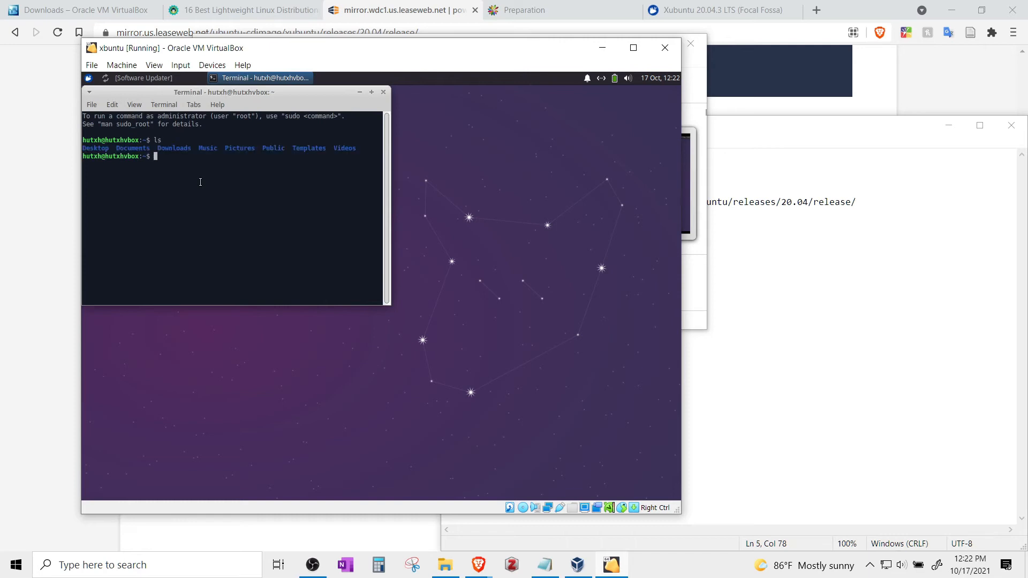
# Step: Try running sudo apt get in the terminal, entering the account password when prompted
pyautogui.write('sudi')
pyautogui.press('BackSpace')
pyautogui.press('BackSpace')
pyautogui.write('o apt get')
pyautogui.press('Return')
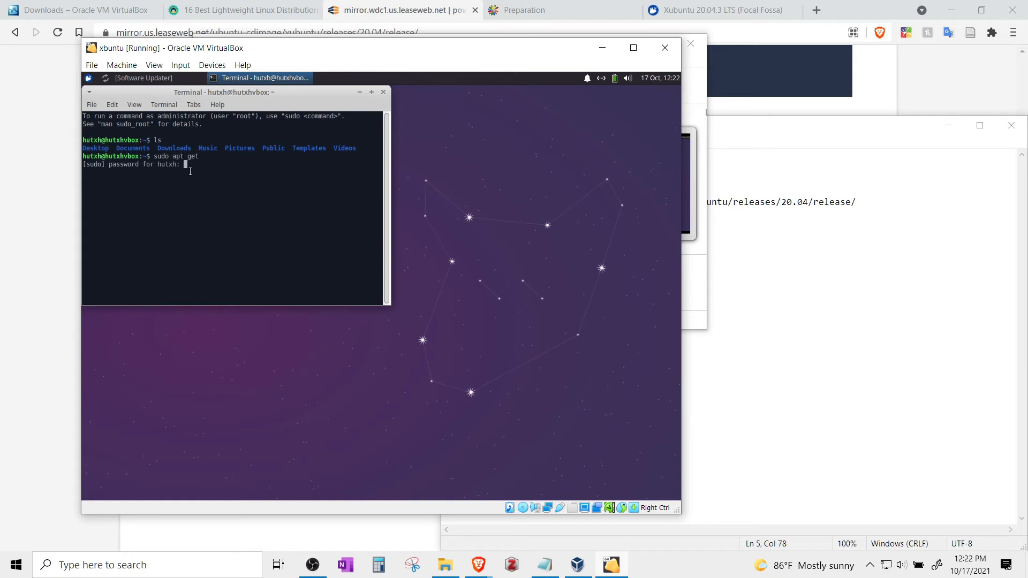
pyautogui.press('Return')
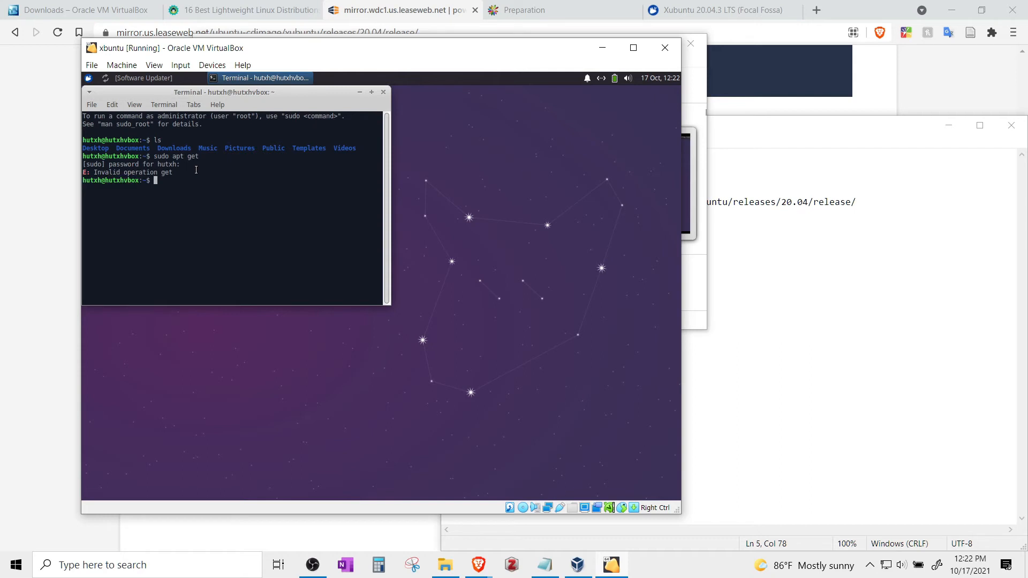
# Step: Move the terminal window toward the desktop's centre, print the working directory with pwd, and close the terminal
pyautogui.moveTo(229, 89); pyautogui.dragTo(394, 123)
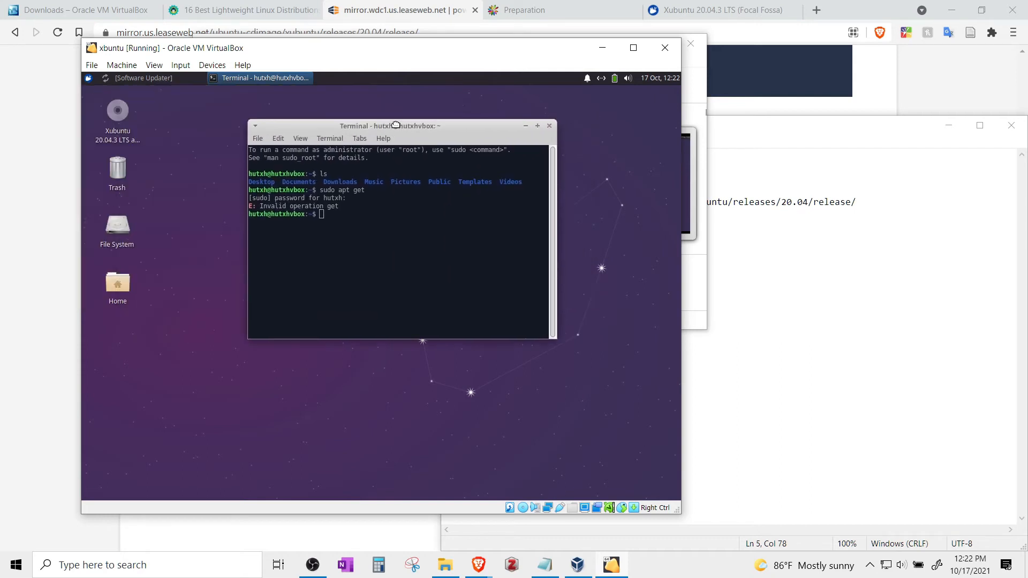
pyautogui.write('pwd')
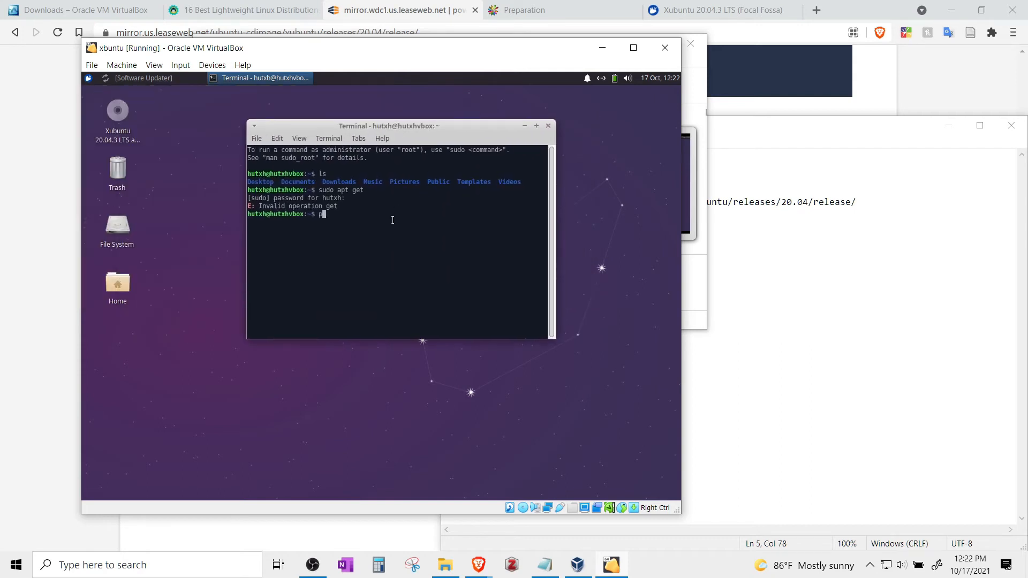
pyautogui.press('Return')
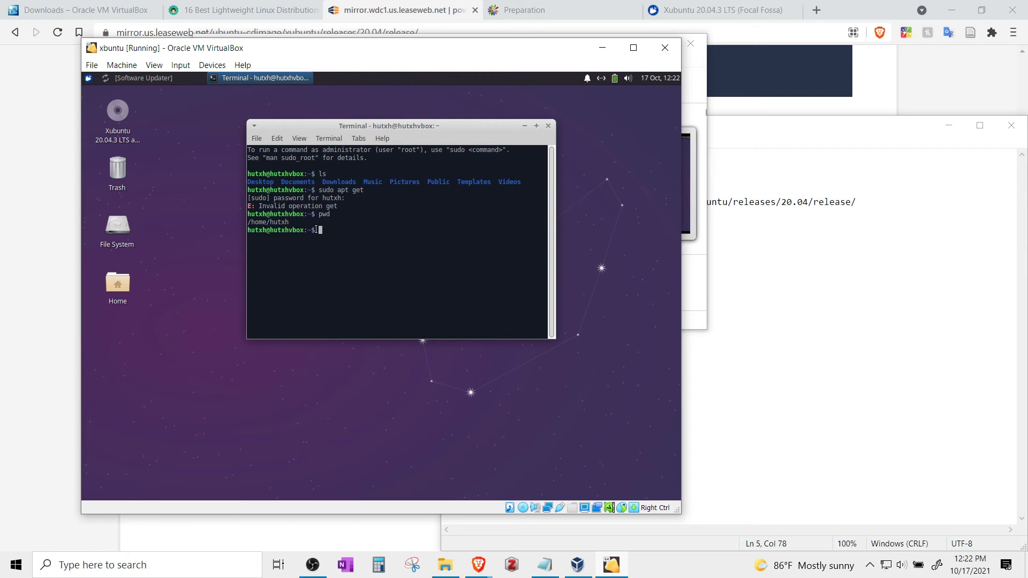
pyautogui.click(548, 126)
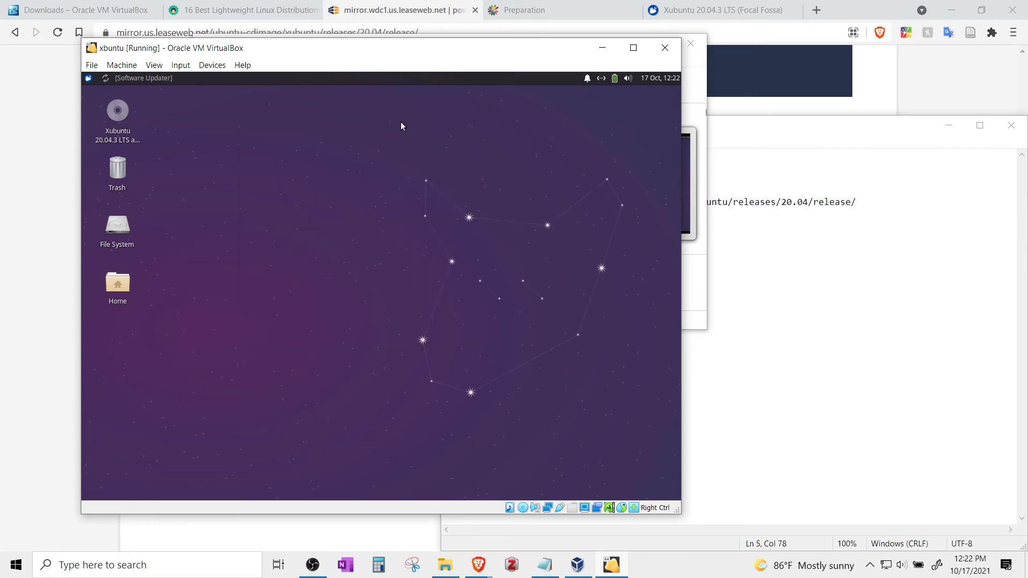
# Step: In Users and Groups, change the account's full name by replacing its x with a c, and close the settings
pyautogui.click(87, 78)
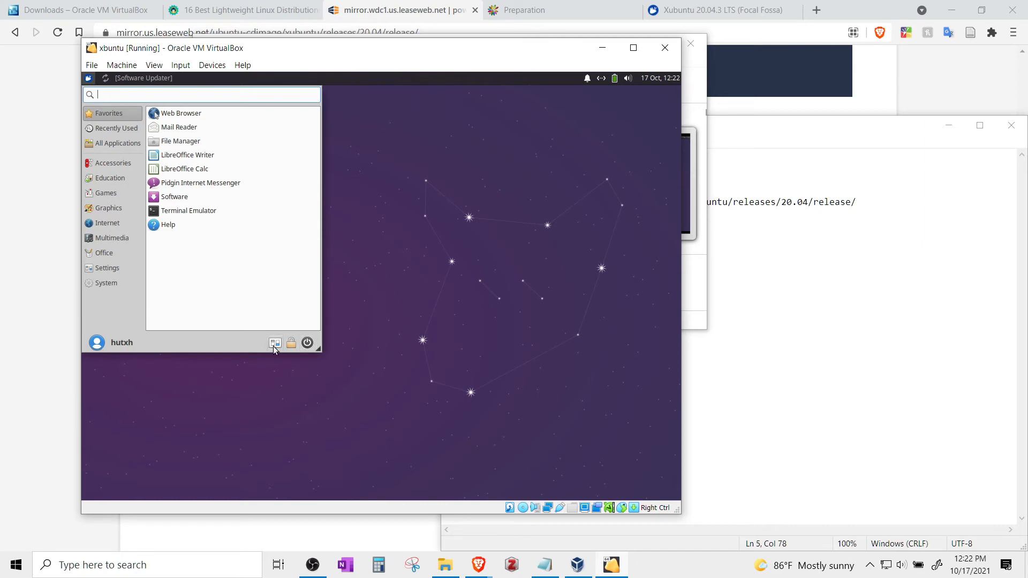
pyautogui.write('use')
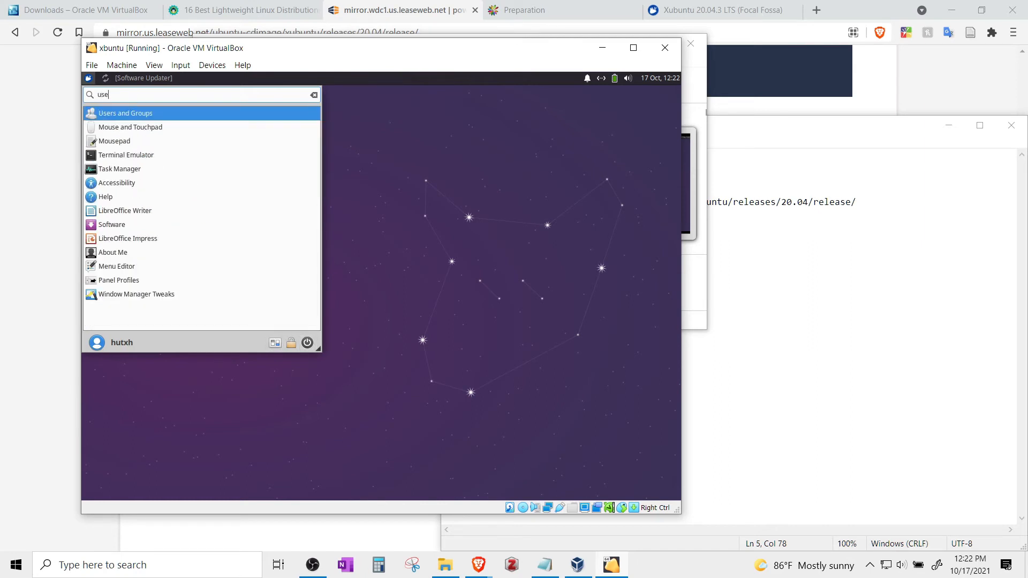
pyautogui.click(170, 113)
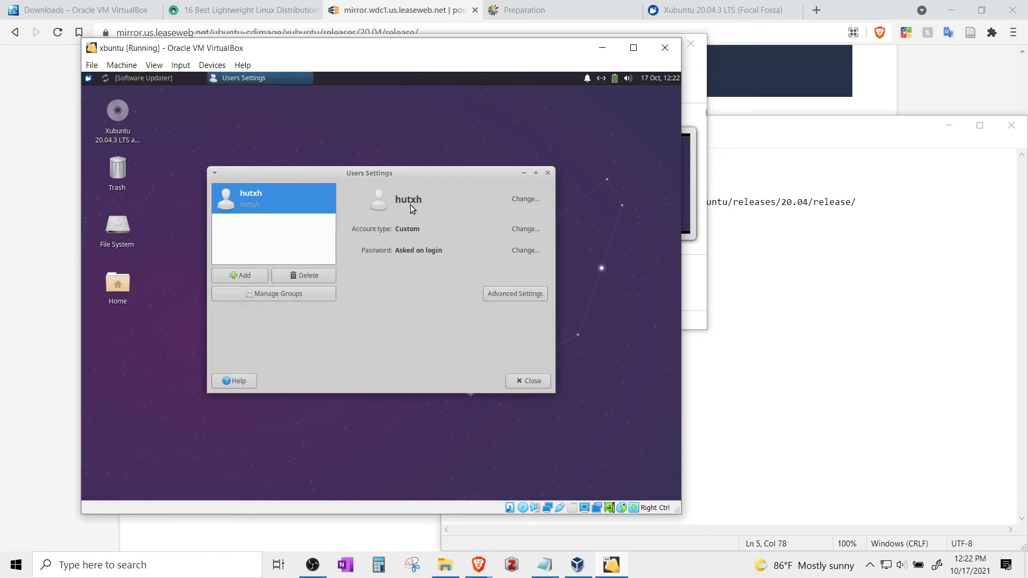
pyautogui.click(523, 202)
pyautogui.click(365, 303)
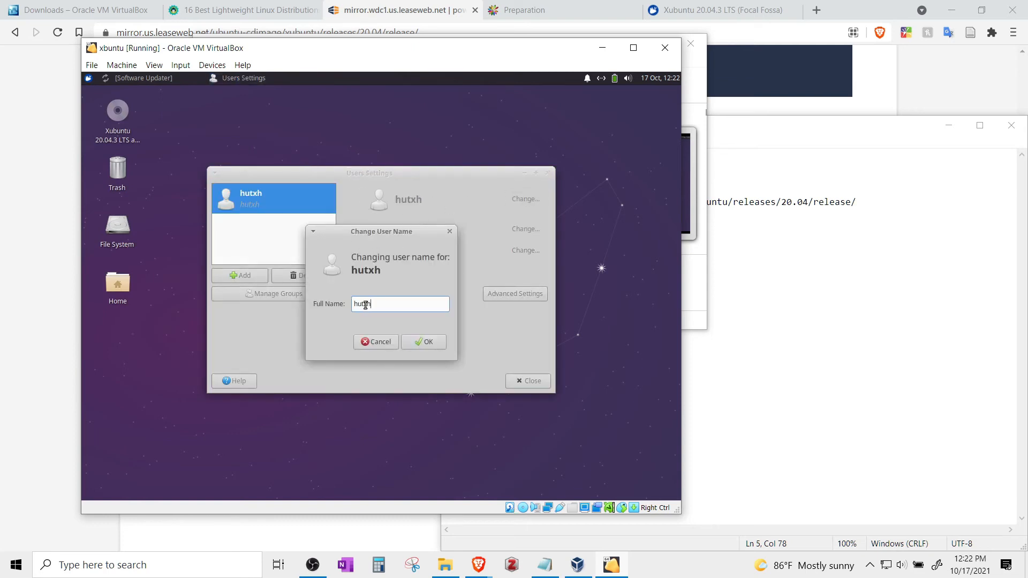
pyautogui.press('Delete')
pyautogui.write('c')
pyautogui.click(424, 345)
pyautogui.click(527, 381)
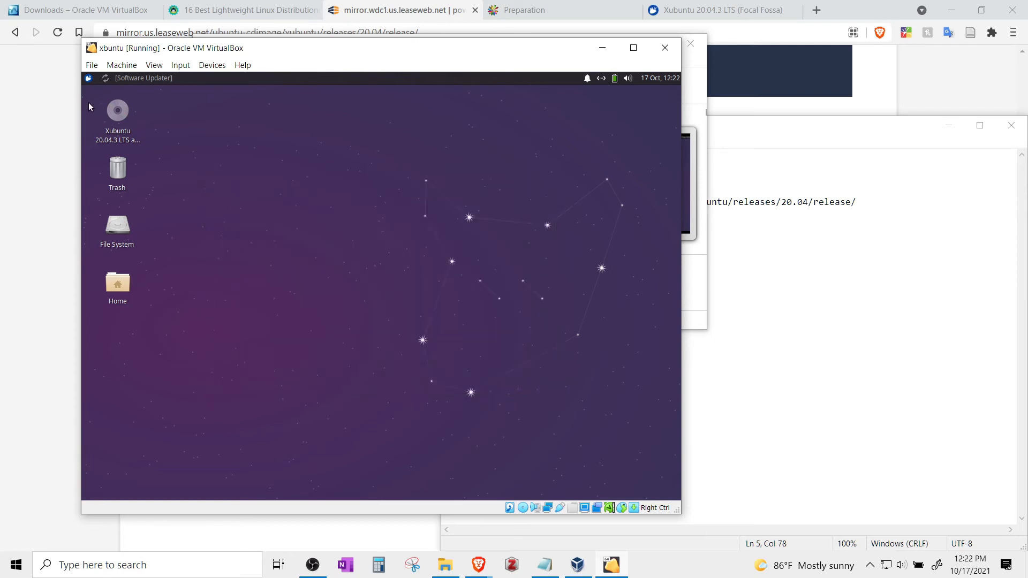
# Step: Open a new Terminal Emulator, list the home directory contents with ls, and close the terminal
pyautogui.click(89, 68)
pyautogui.click(277, 195)
pyautogui.click(89, 80)
pyautogui.click(204, 209)
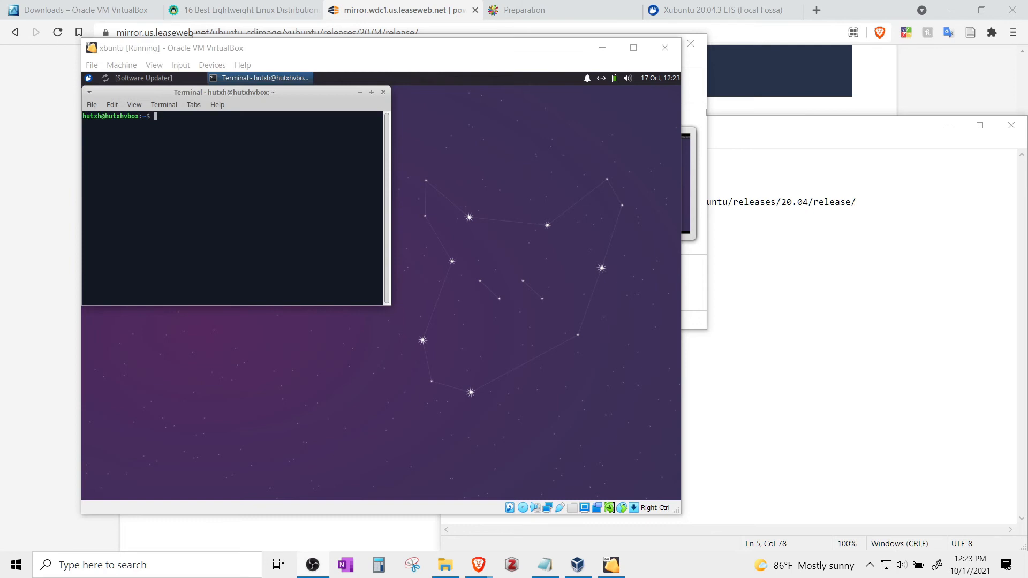
pyautogui.click(219, 241)
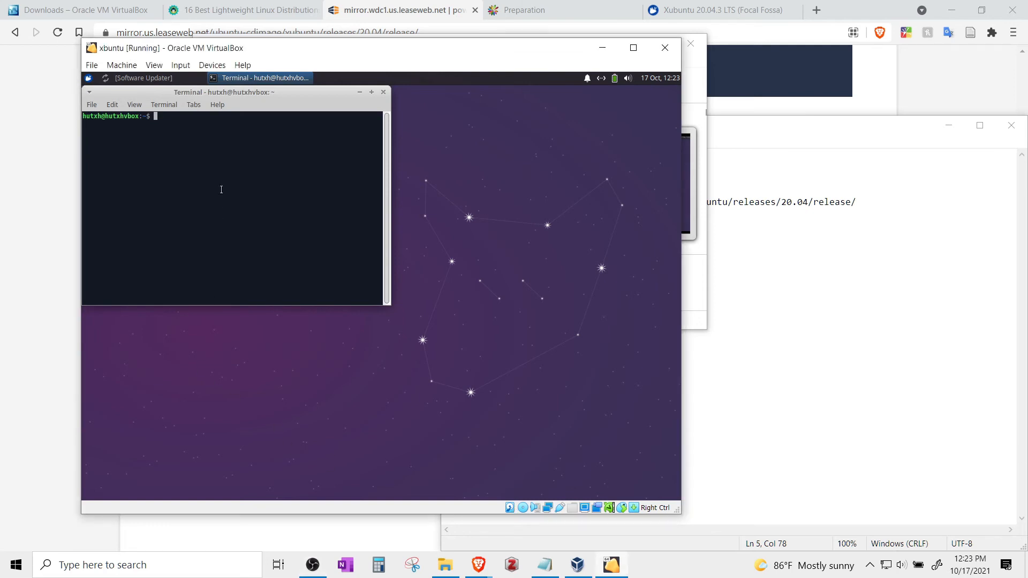
pyautogui.write('ls')
pyautogui.press('Return')
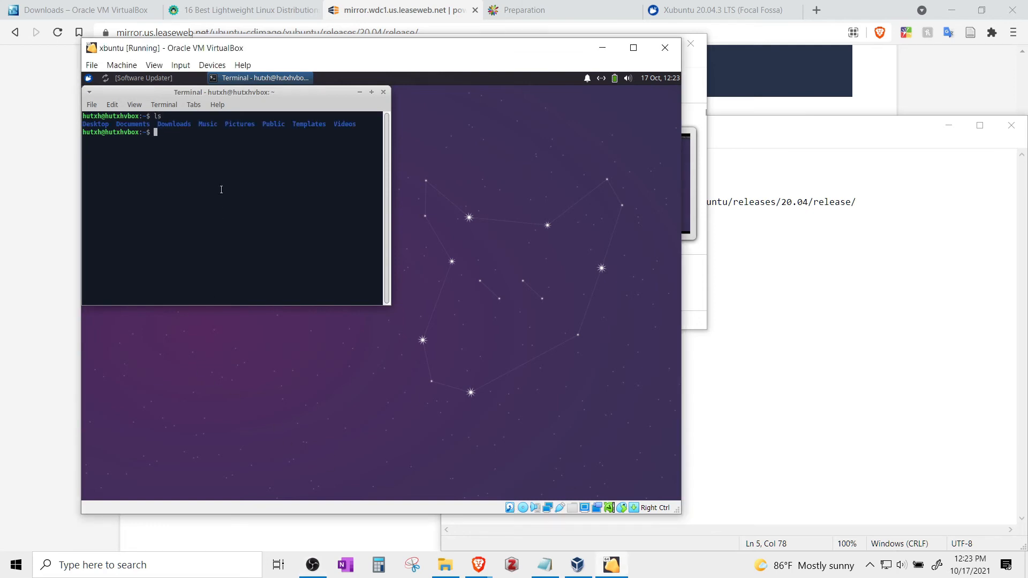
pyautogui.click(382, 93)
# Step: Find and launch the Firefox Web Browser, and start installing the offered updates in Software Updater
pyautogui.click(84, 80)
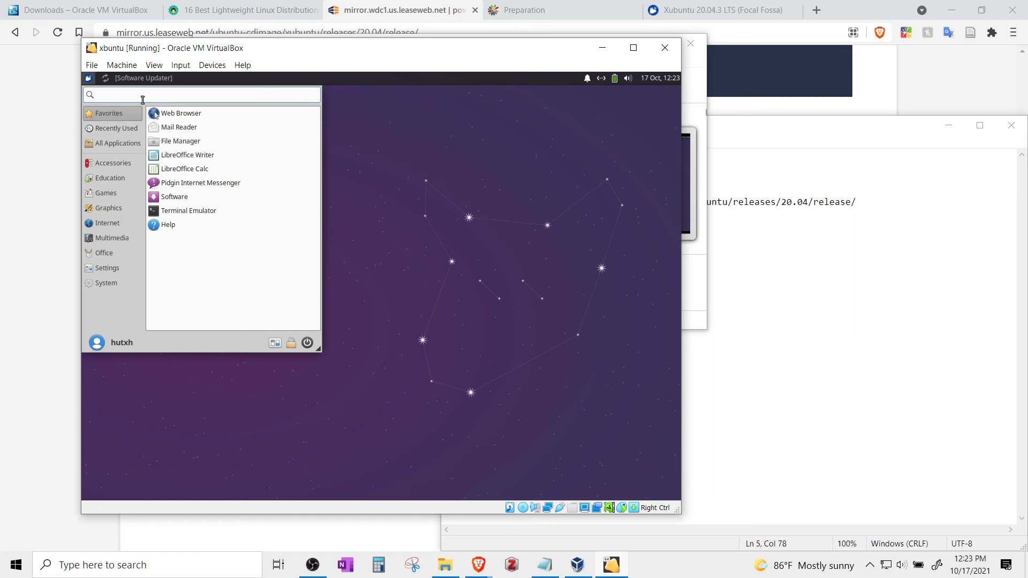
pyautogui.write('fi')
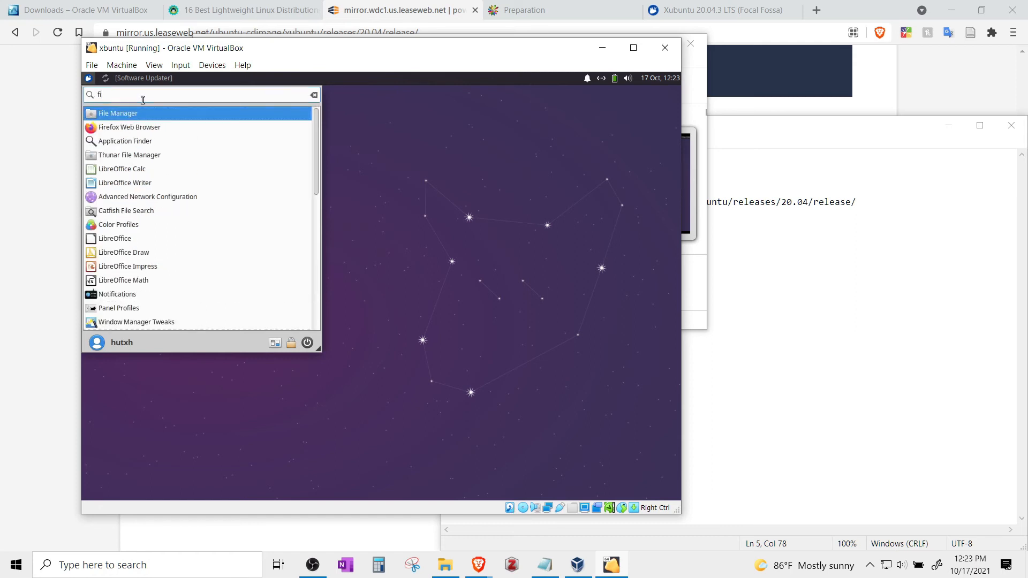
pyautogui.click(370, 123)
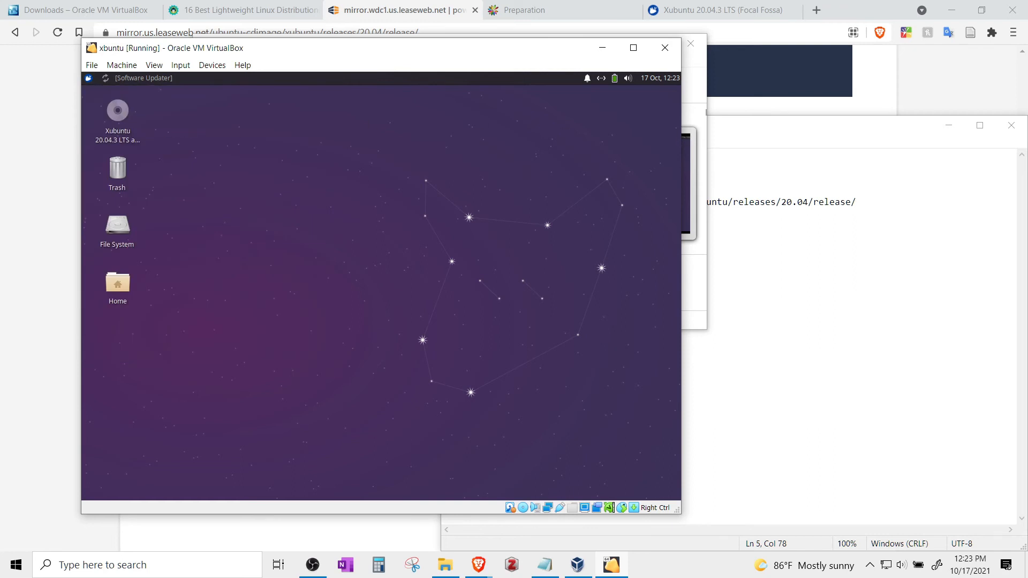
pyautogui.hotkey('alt', 'Tab')
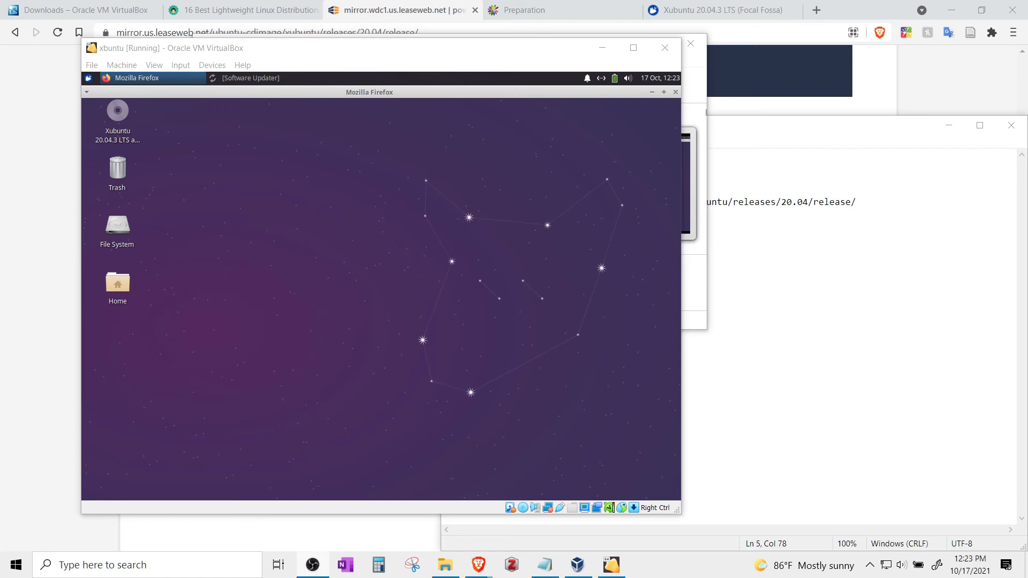
pyautogui.click(249, 79)
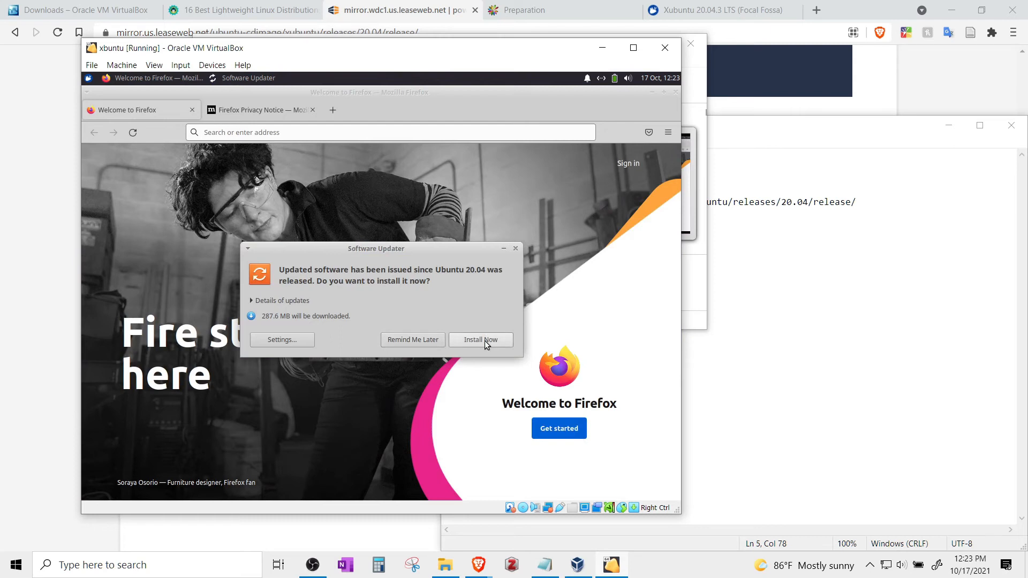
pyautogui.click(484, 340)
# Step: Search the web in Firefox for "change machine name linux" and accept the encrypted DNS lookups notice
pyautogui.click(238, 117)
pyautogui.click(255, 133)
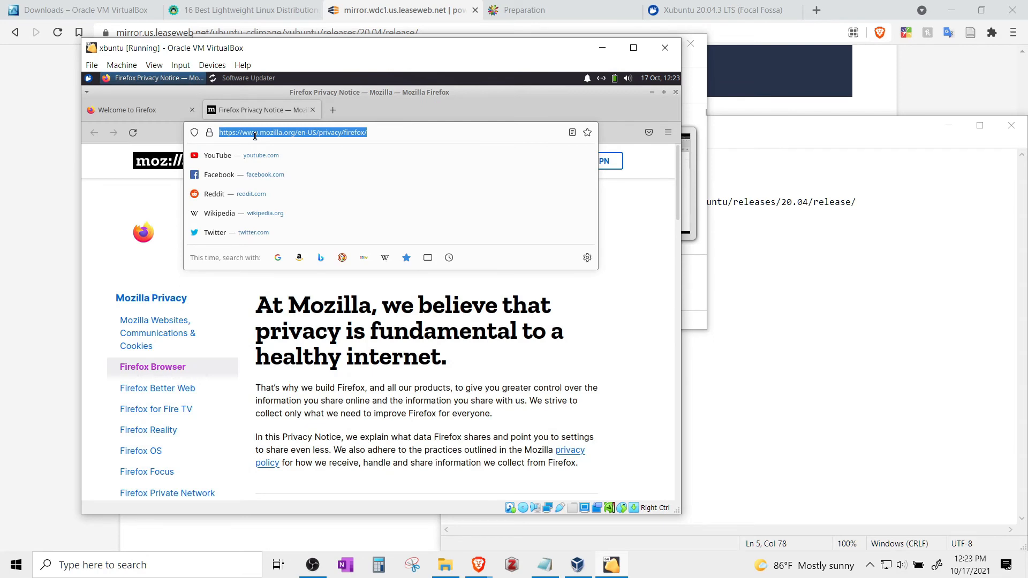
pyautogui.write('change mach')
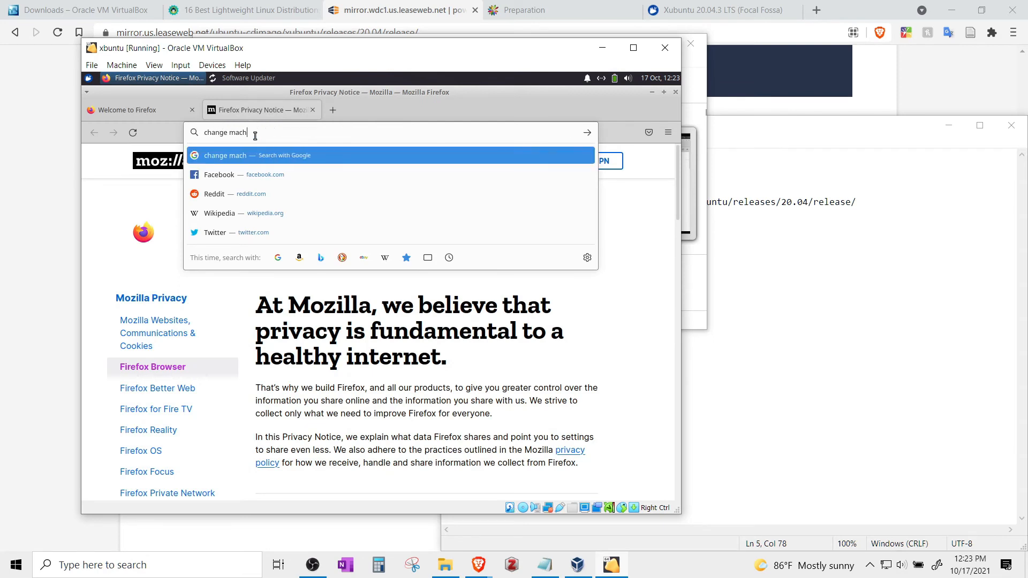
pyautogui.write('ine name linux')
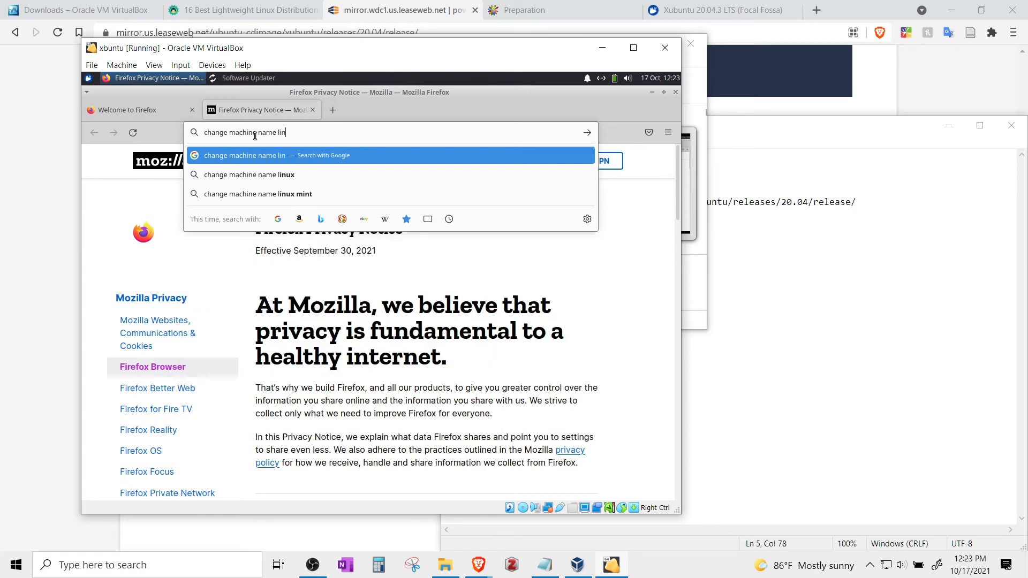
pyautogui.press('Return')
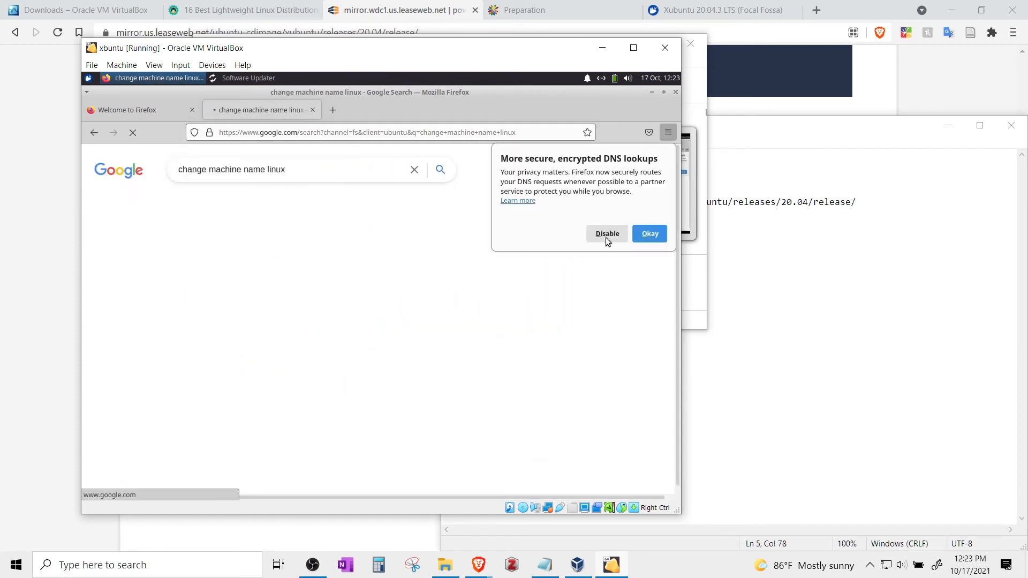
pyautogui.click(651, 235)
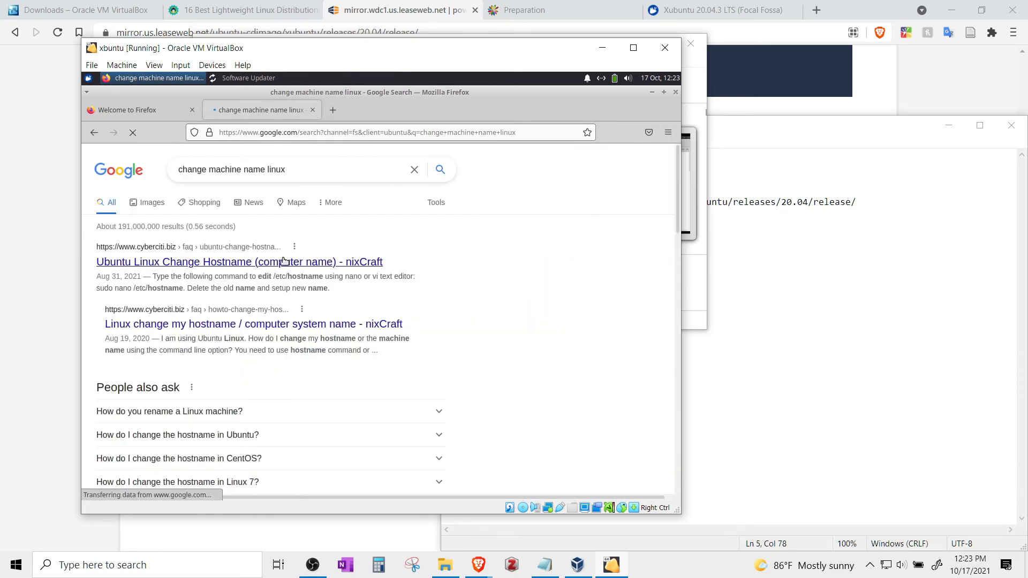
# Step: Open the nixCraft result "Ubuntu Linux Change Hostname (computer name)" in its own tab and read the hostname-changing procedure
pyautogui.moveTo(366, 126); pyautogui.dragTo(328, 108)
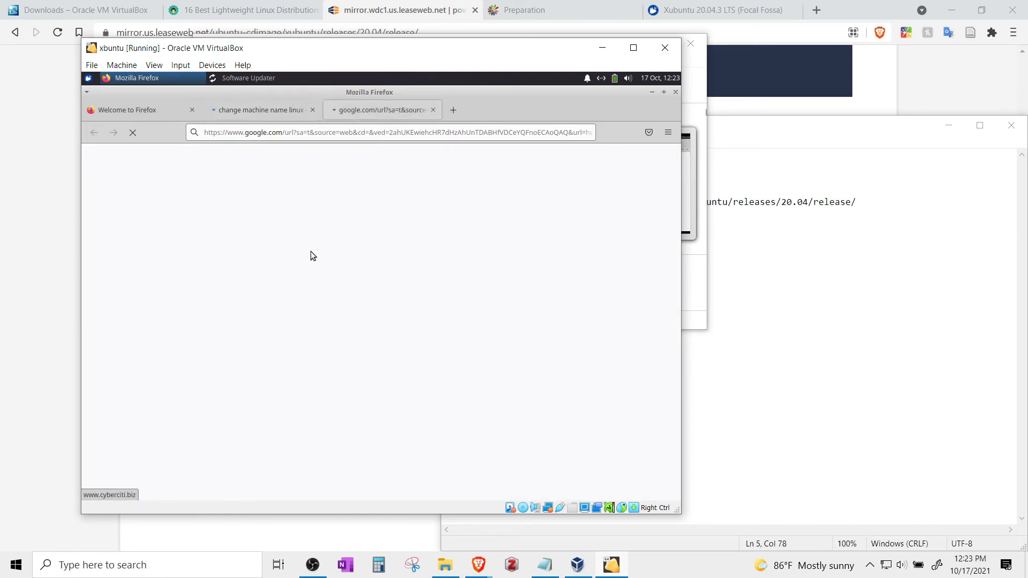
pyautogui.click(278, 111)
pyautogui.click(373, 110)
pyautogui.scroll(-5, 340, 277)
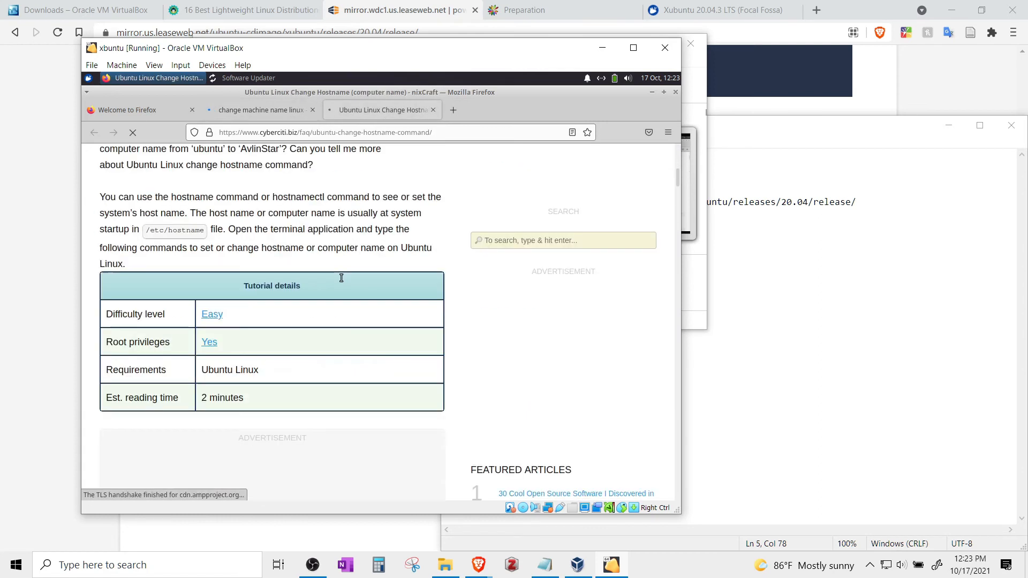
pyautogui.scroll(-5, 340, 277)
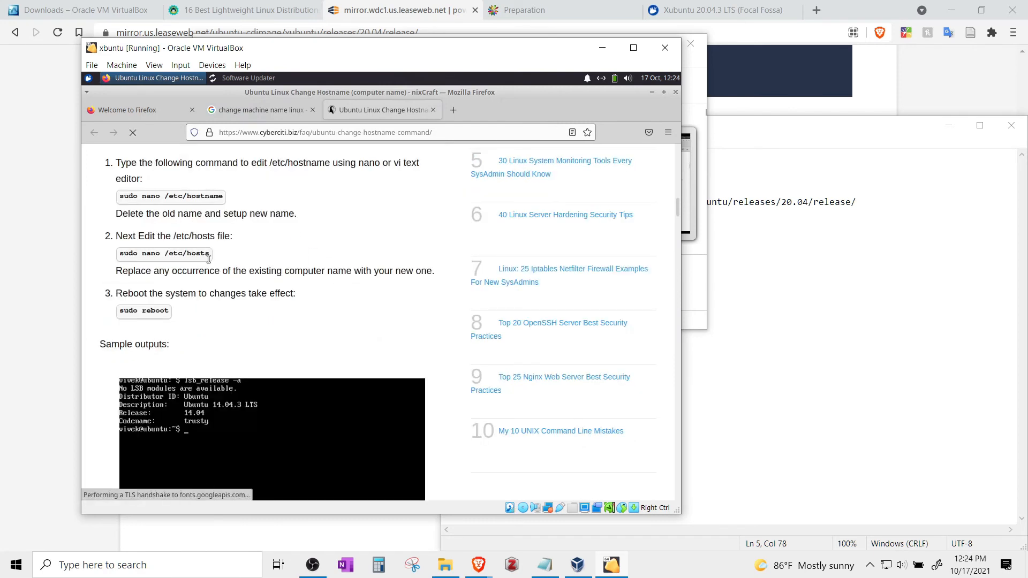
# Step: Copy the command sudo nano /etc/hostname from the first step of the nixCraft procedure
pyautogui.moveTo(120, 197); pyautogui.dragTo(232, 200)
pyautogui.rightClick(214, 198)
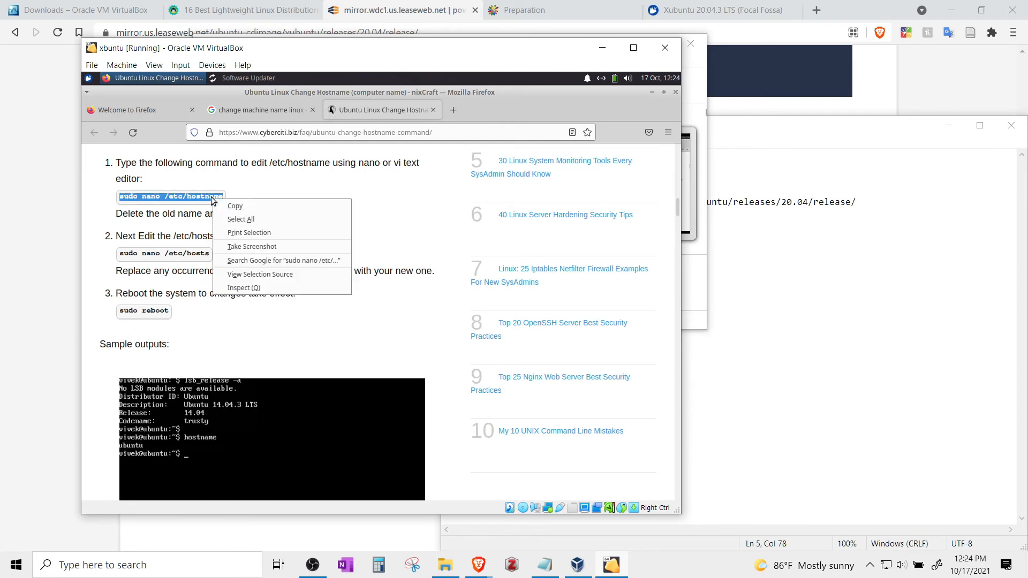
pyautogui.click(230, 208)
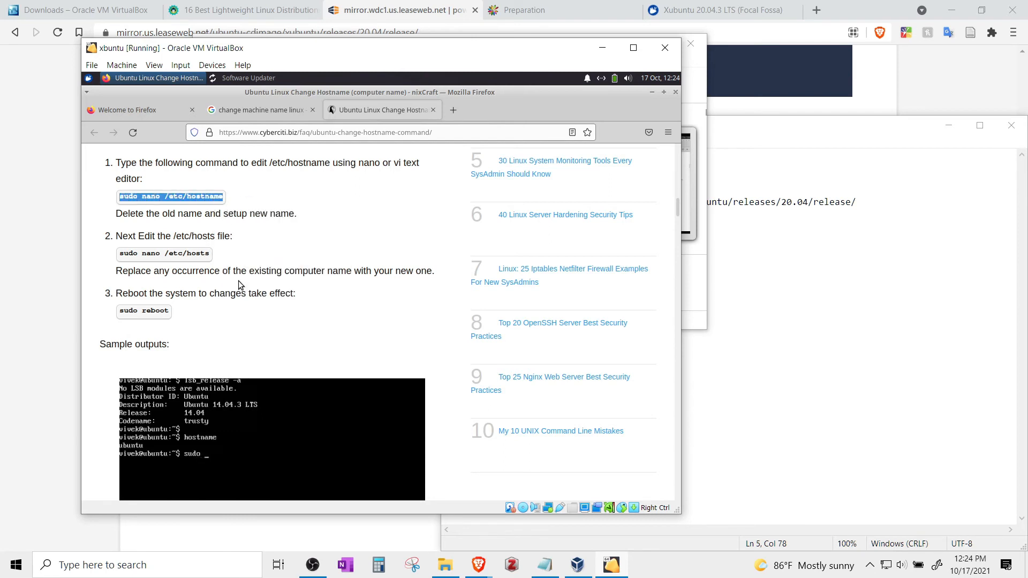
pyautogui.scroll(-2, 237, 274)
pyautogui.scroll(5, 237, 268)
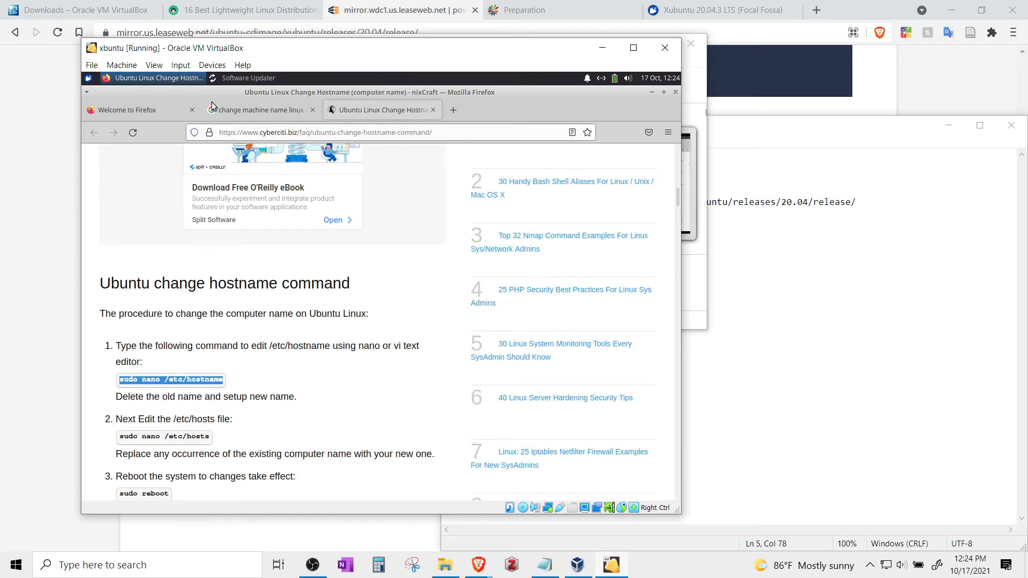
# Step: Open a Terminal Emulator and run sudo nano /etc/hostname, authenticating with the account password
pyautogui.click(89, 82)
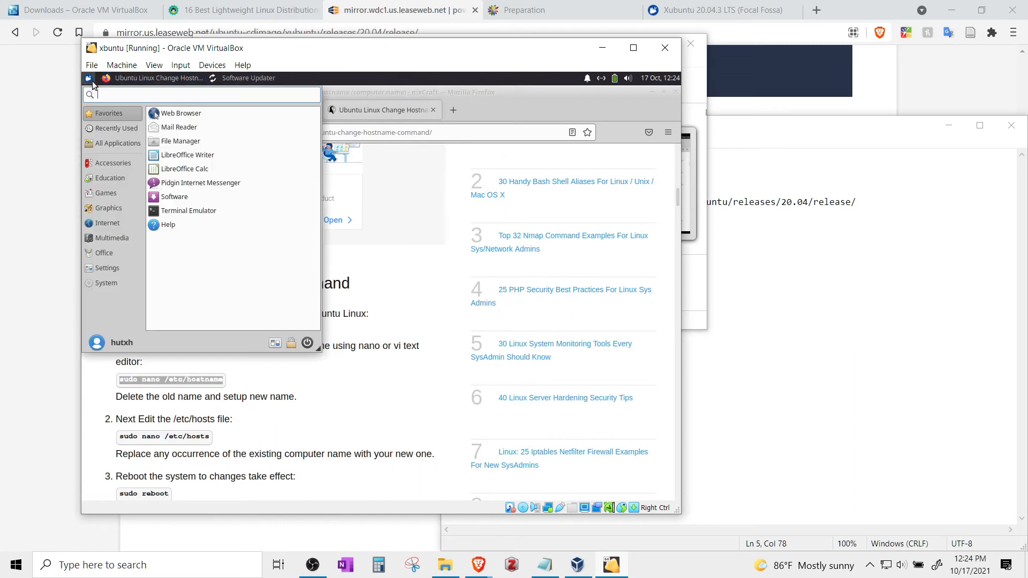
pyautogui.click(196, 215)
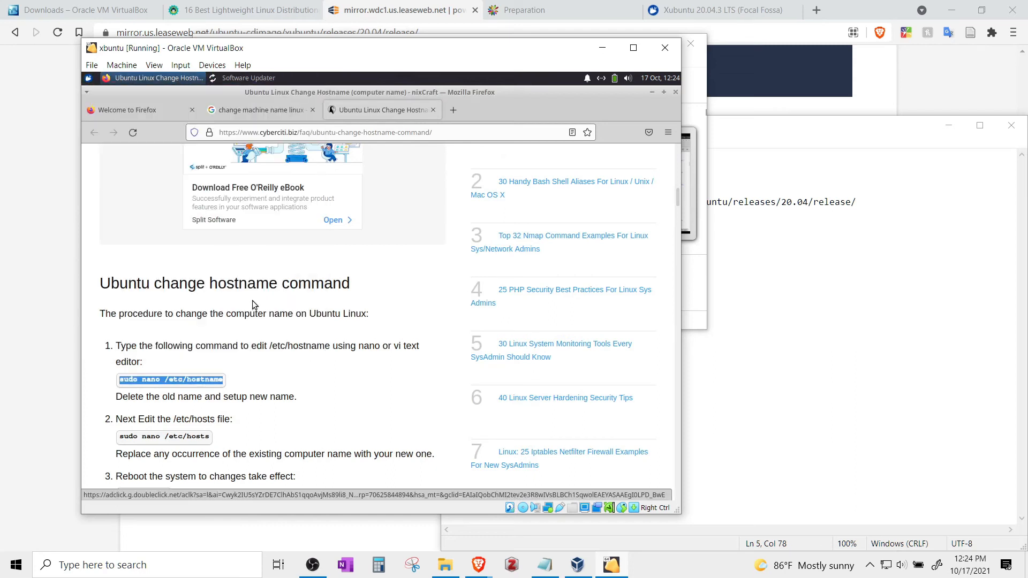
pyautogui.write('sudo nano /etc/hostname')
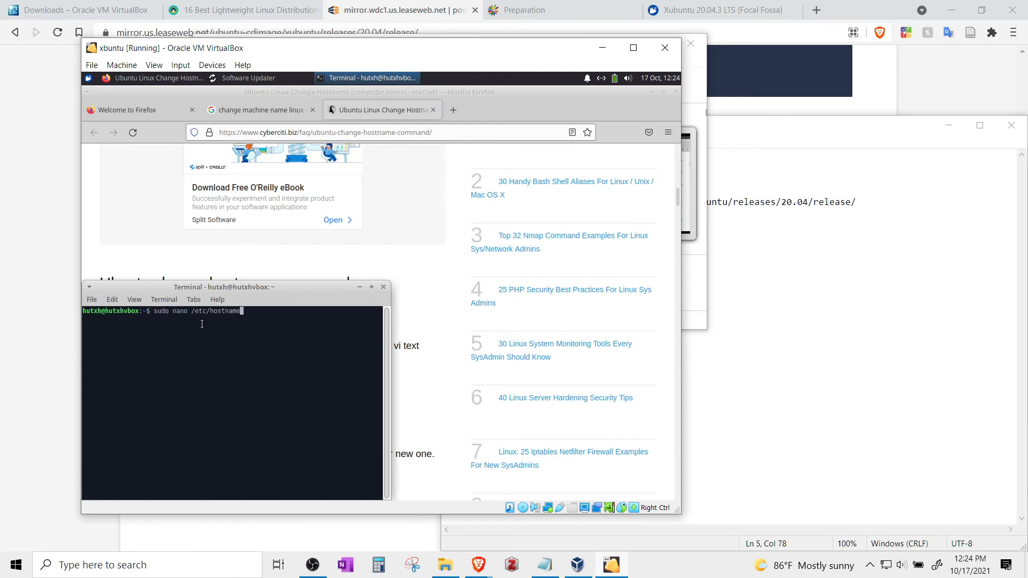
pyautogui.press('Return')
pyautogui.press('Return')
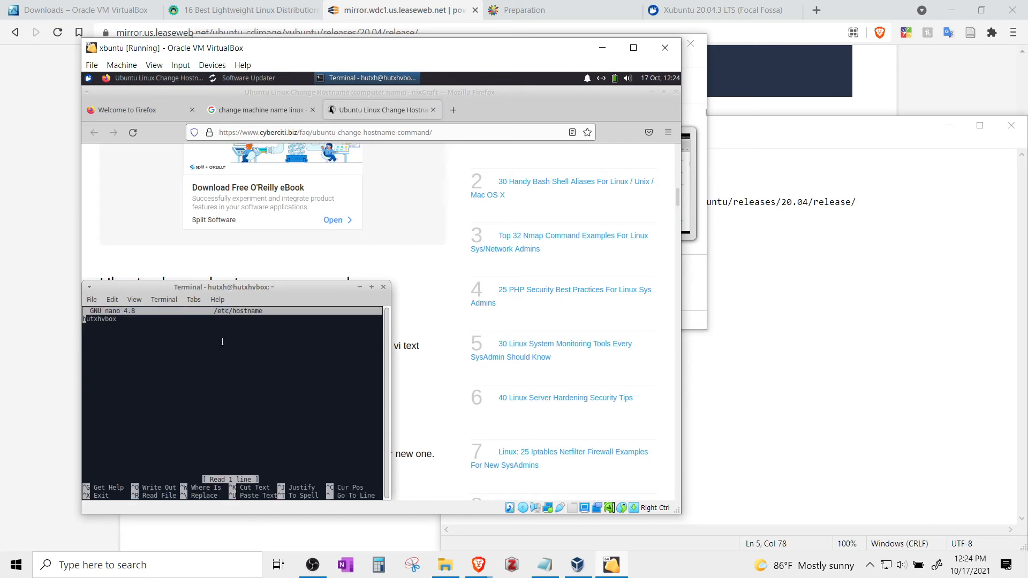
# Step: Change the hostname in /etc/hostname to hutchlap, save the file and leave nano
pyautogui.press('Right')
pyautogui.press('Right')
pyautogui.press('Right')
pyautogui.press('Delete')
pyautogui.write('c')
pyautogui.press('Right')
pyautogui.press('Delete')
pyautogui.press('Delete')
pyautogui.write('xub')
pyautogui.press('BackSpace')
pyautogui.press('BackSpace')
pyautogui.press('BackSpace')
pyautogui.write('xubu')
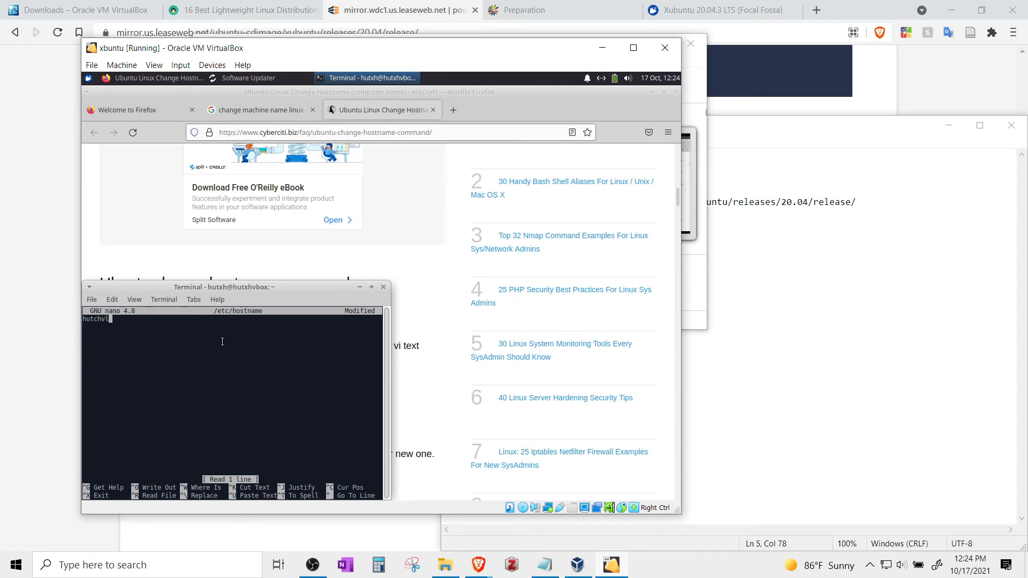
pyautogui.press('BackSpace')
pyautogui.press('BackSpace')
pyautogui.press('BackSpace')
pyautogui.press('BackSpace')
pyautogui.press('BackSpace')
pyautogui.write('hlap')
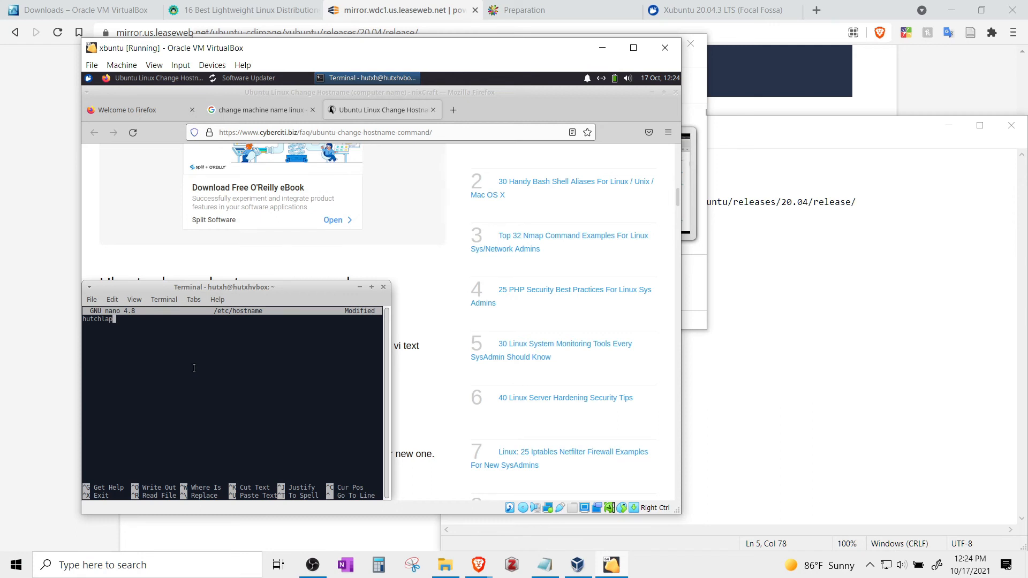
pyautogui.hotkey('ctrl', 'o')
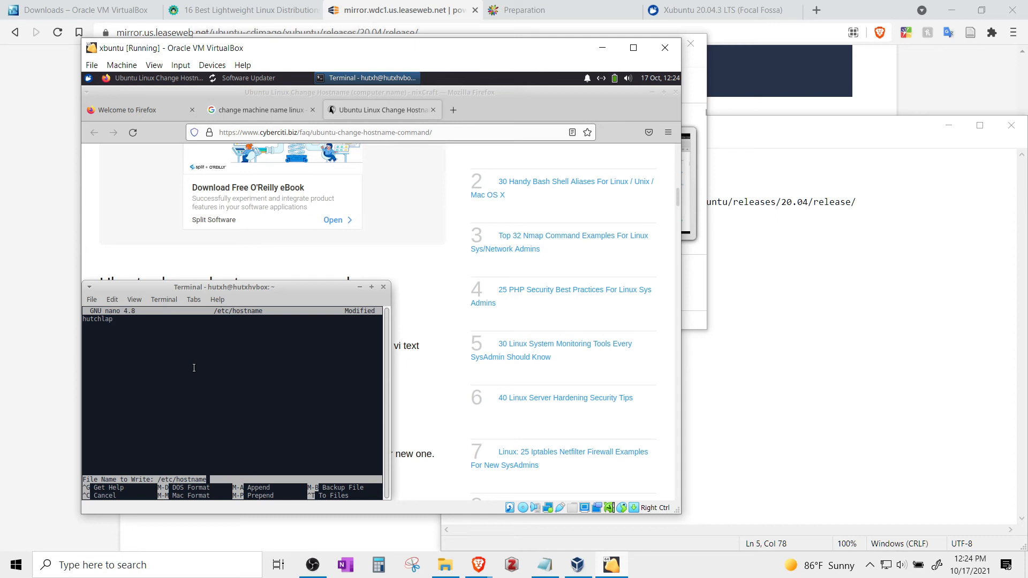
pyautogui.press('Return')
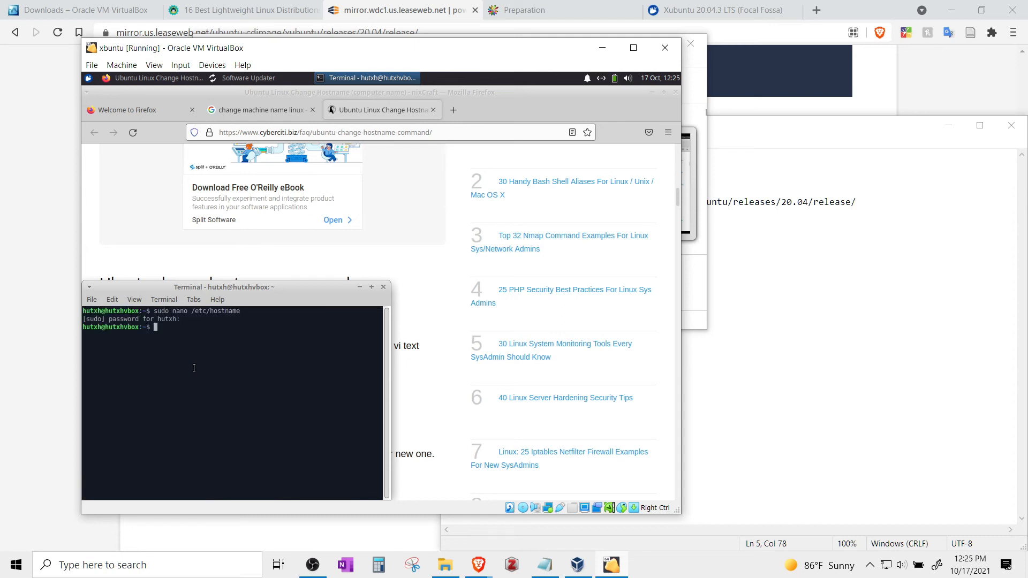
# Step: Reboot the virtual machine with sudo reboot and dismiss the mouse pointer integration notice
pyautogui.write('reboot')
pyautogui.press('Return')
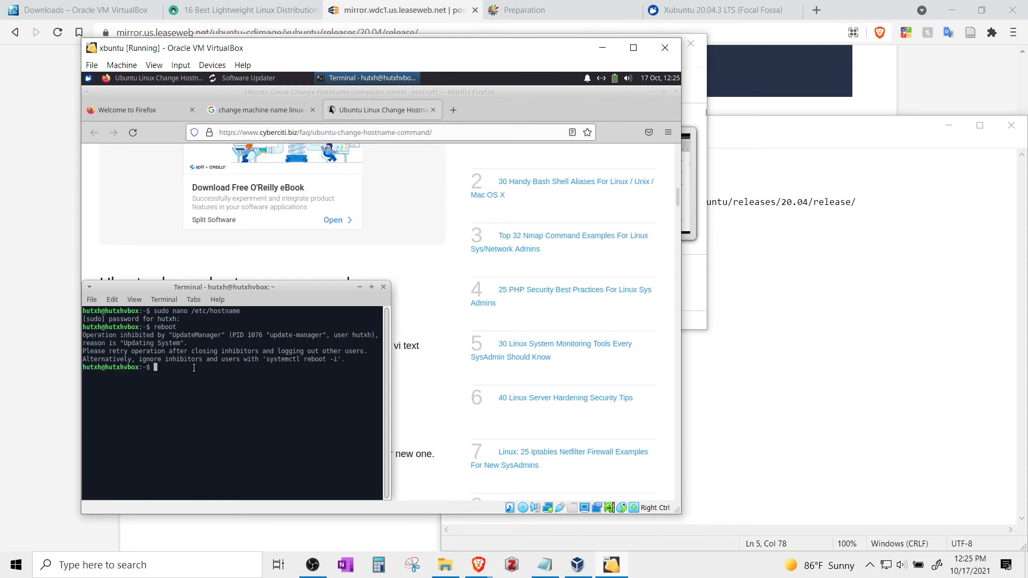
pyautogui.write('sudo reboot')
pyautogui.press('Return')
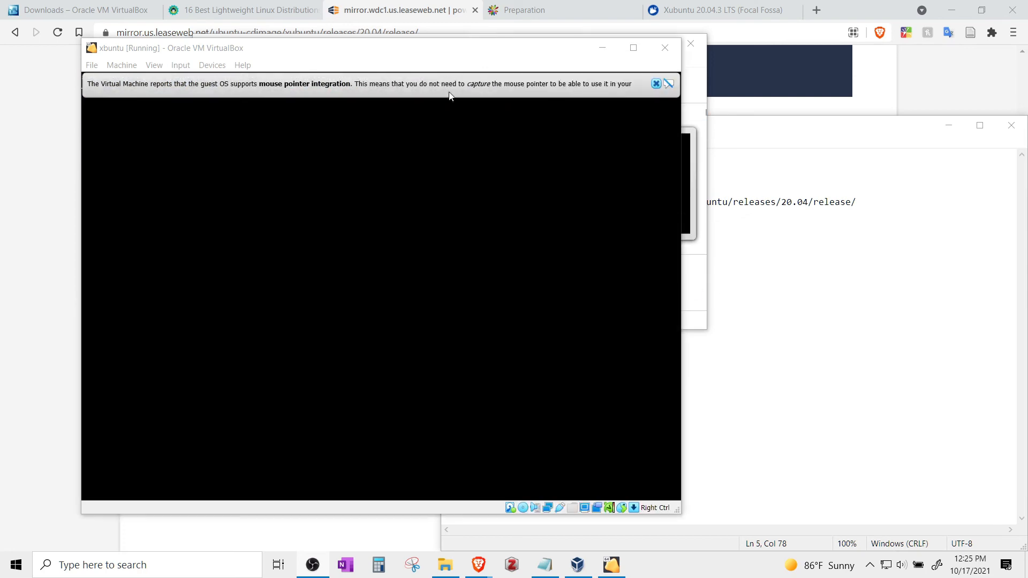
pyautogui.click(657, 84)
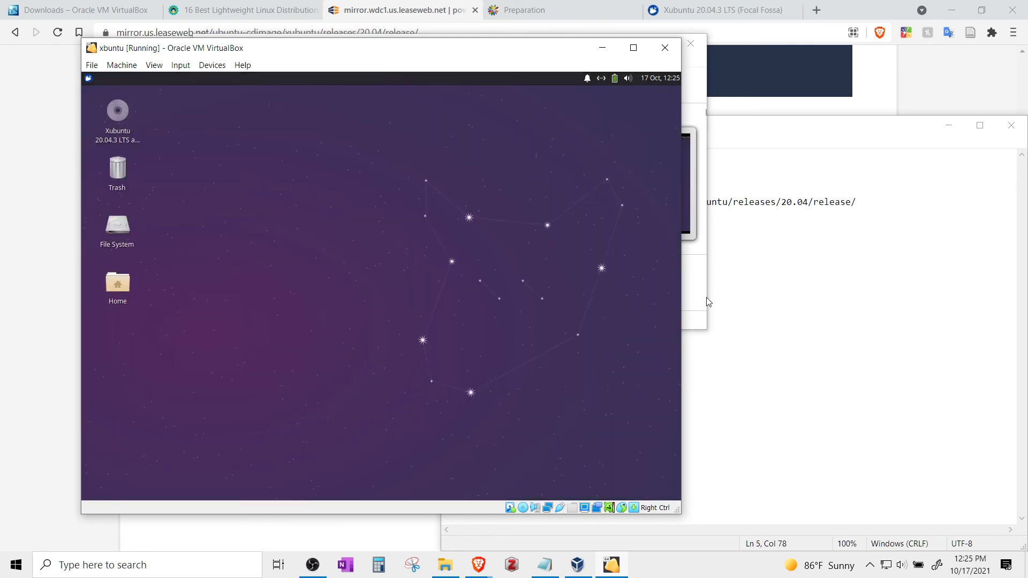
pyautogui.moveTo(276, 47); pyautogui.dragTo(381, 40)
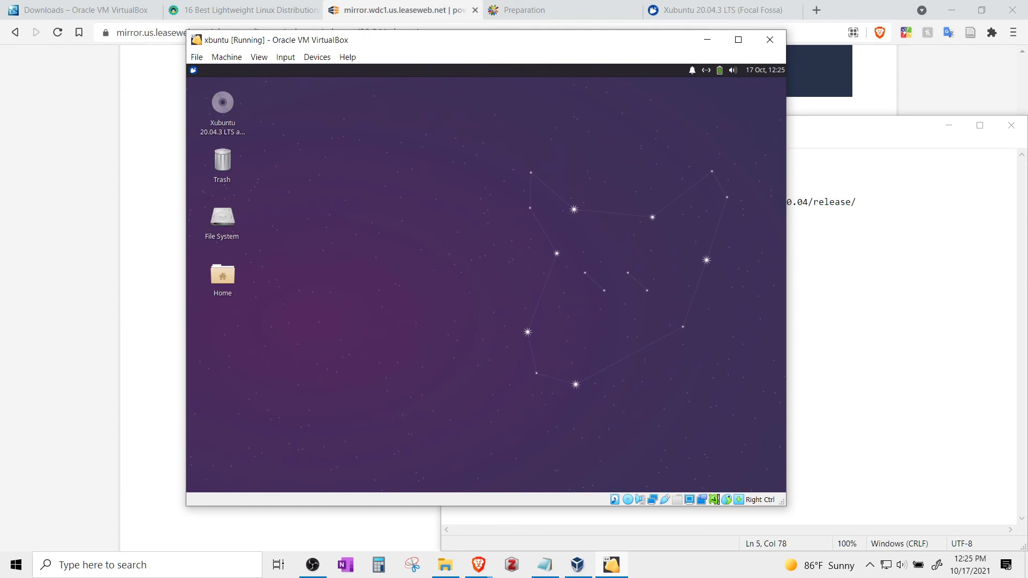
# Step: Switch to File Explorer on the host and create a text document named abc in the Downloads folder
pyautogui.hotkey('alt', 'Tab')
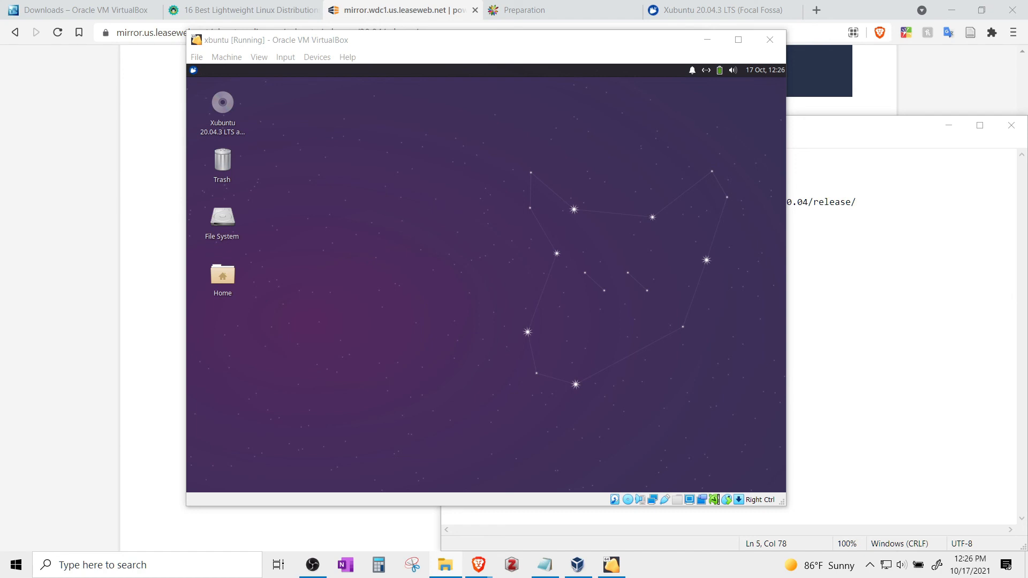
pyautogui.moveTo(964, 0); pyautogui.dragTo(371, 101)
pyautogui.click(534, 314)
pyautogui.rightClick(534, 314)
pyautogui.moveTo(662, 480)
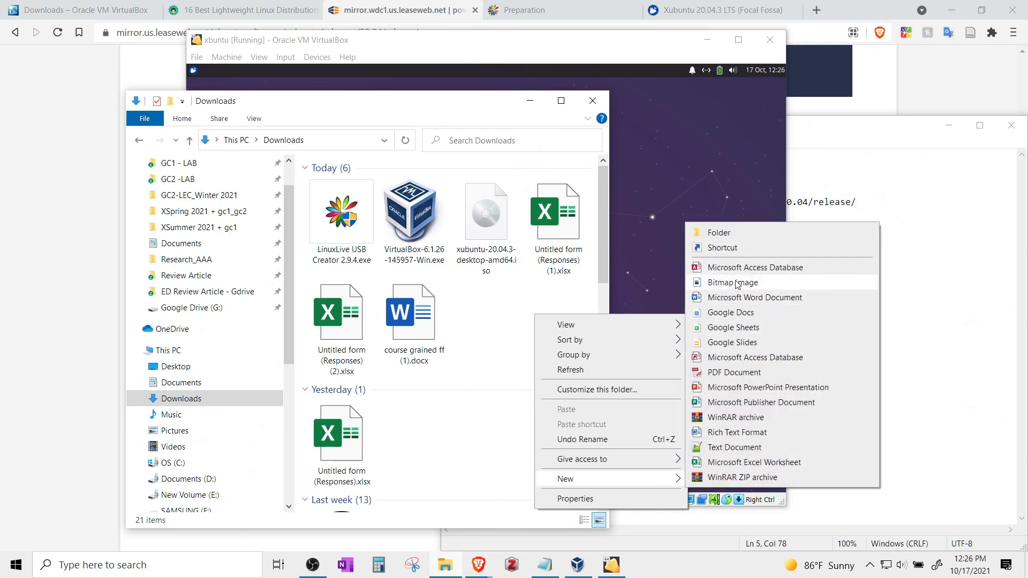
pyautogui.click(732, 447)
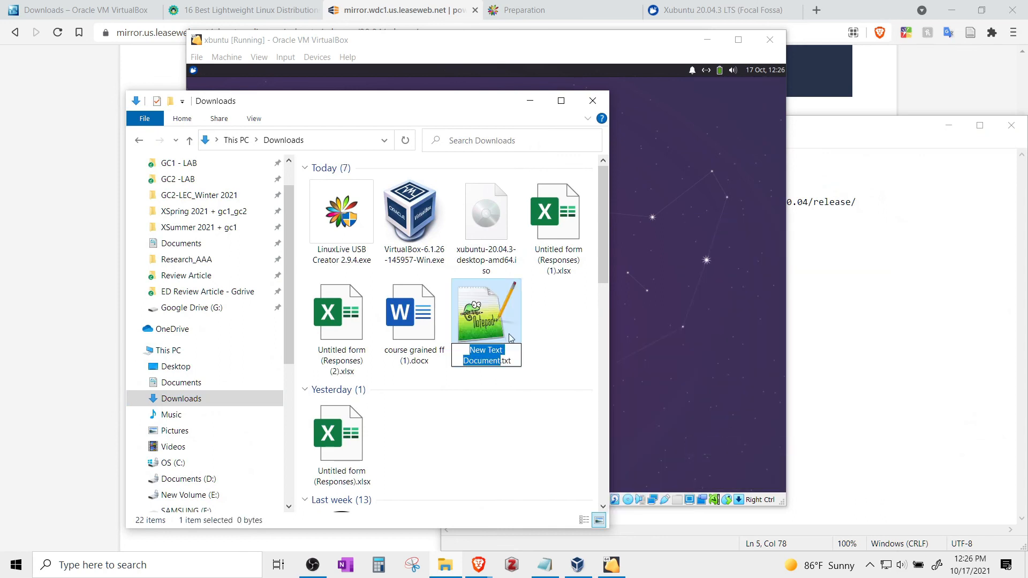
pyautogui.write('abc')
pyautogui.press('Return')
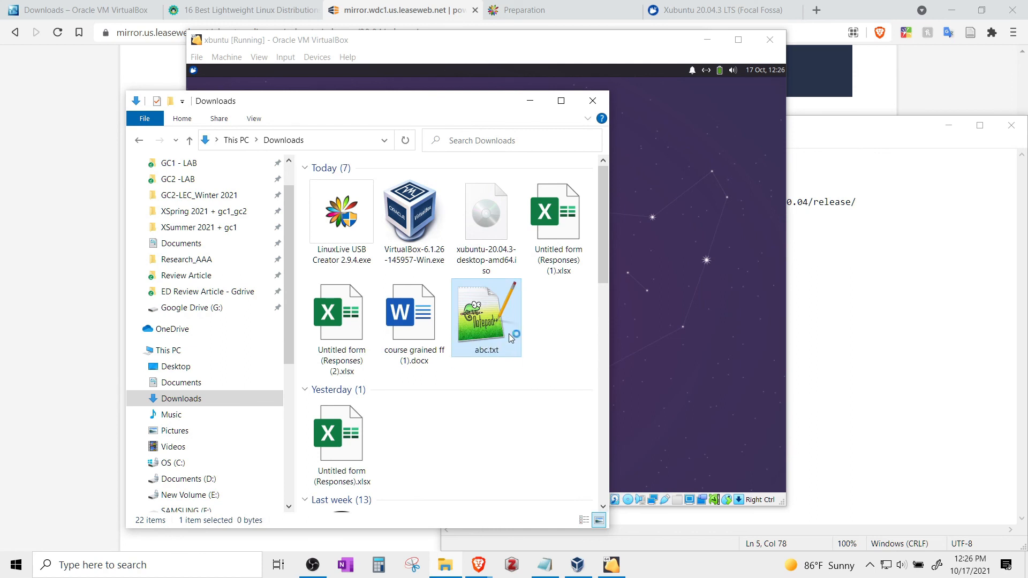
# Step: Open abc.txt, enter the text asdcasdasd, save the file and close Notepad++
pyautogui.doubleClick(511, 338)
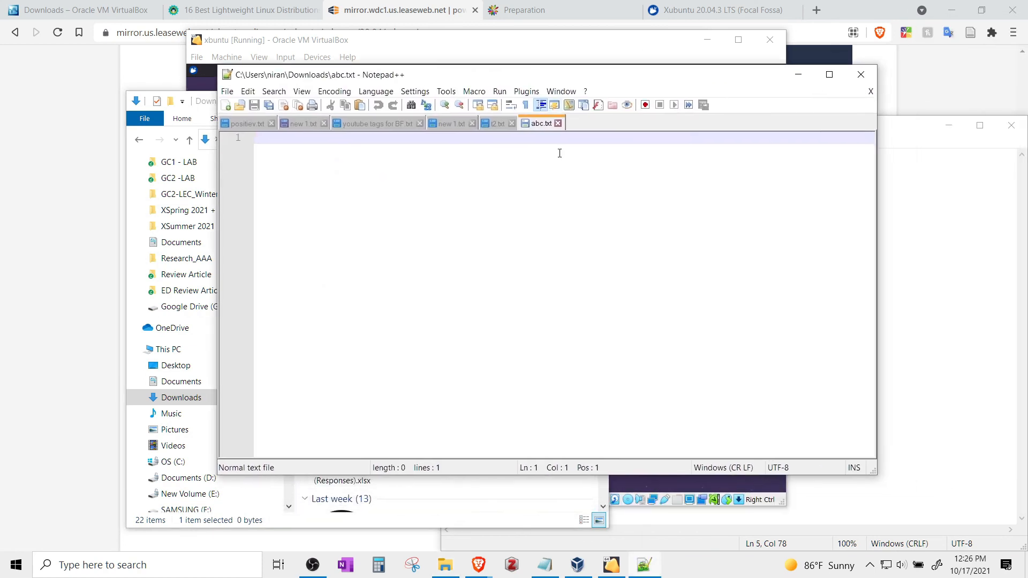
pyautogui.write('asdcasdasd')
pyautogui.hotkey('ctrl', 's')
pyautogui.click(861, 75)
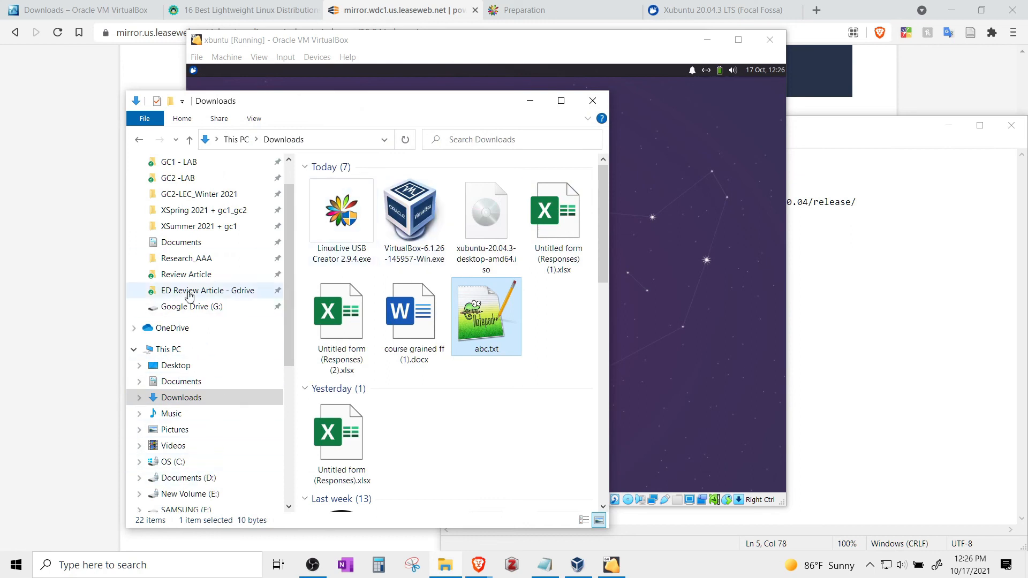
# Step: Examine the xbuntu machine folder under VirtualBox on New Volume (E:), including its Logs subfolder, and close File Explorer
pyautogui.scroll(-3, 203, 423)
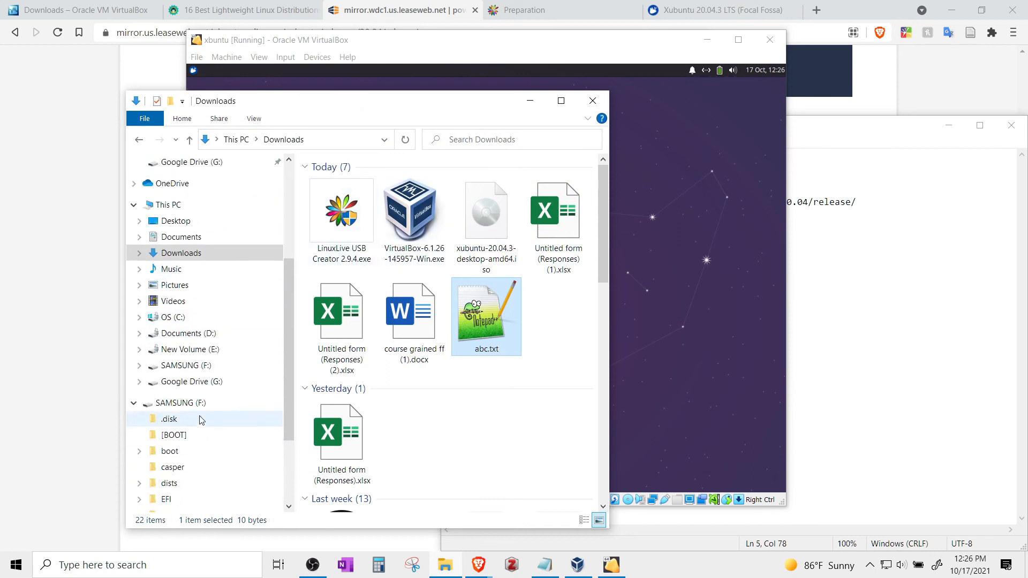
pyautogui.click(203, 334)
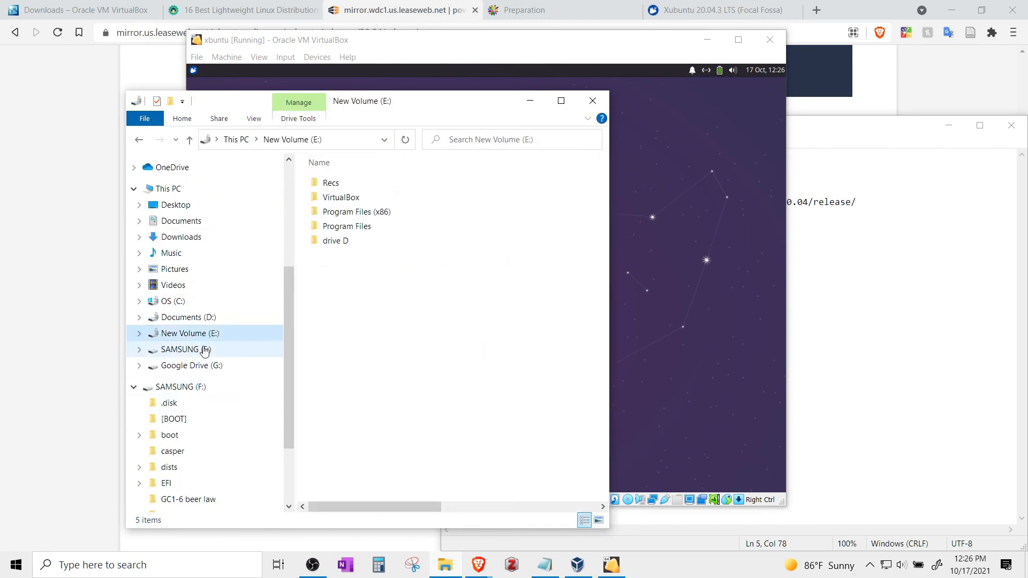
pyautogui.doubleClick(341, 198)
pyautogui.click(347, 185)
pyautogui.doubleClick(346, 185)
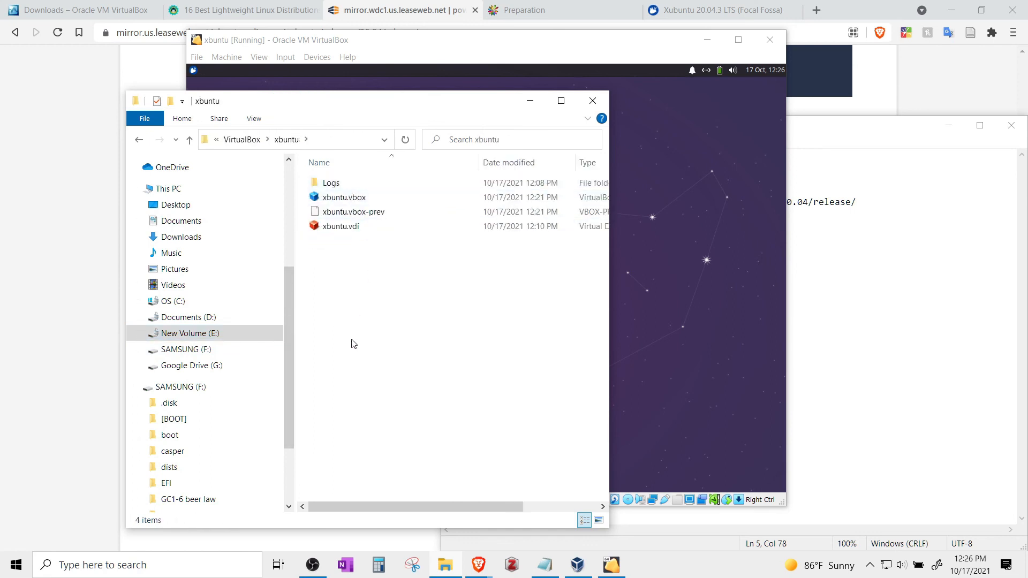
pyautogui.click(337, 185)
pyautogui.doubleClick(337, 185)
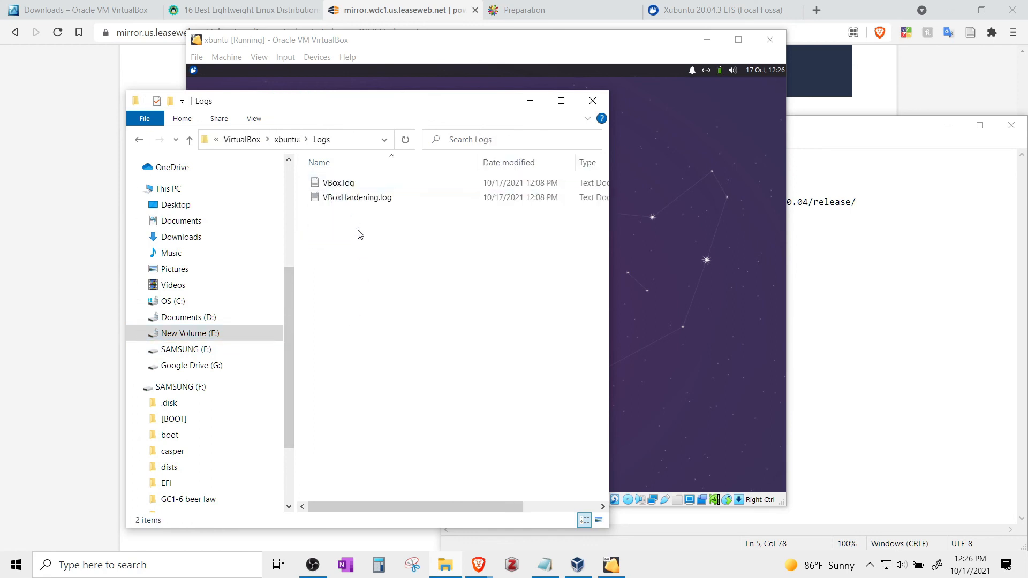
pyautogui.click(138, 139)
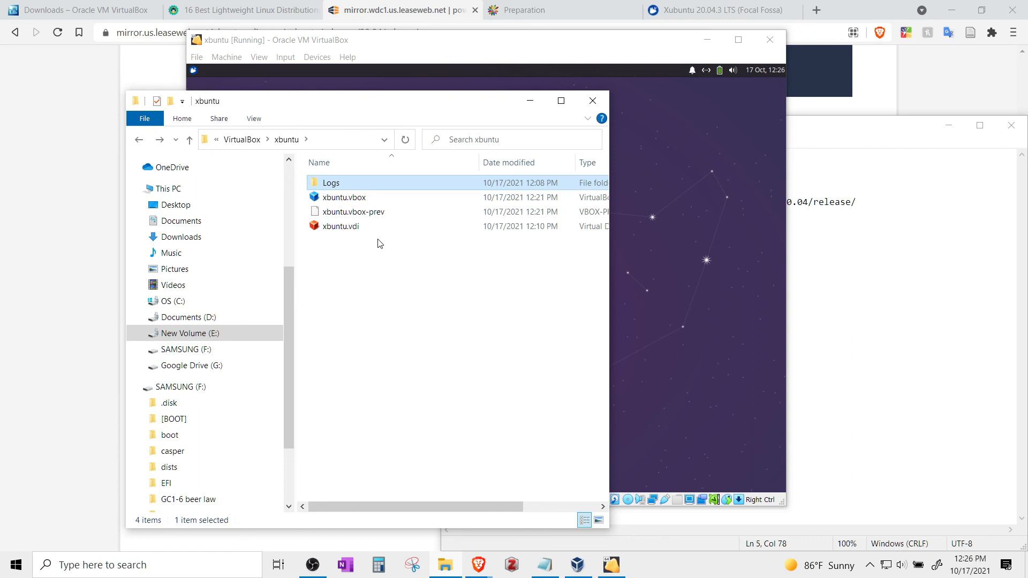
pyautogui.click(592, 101)
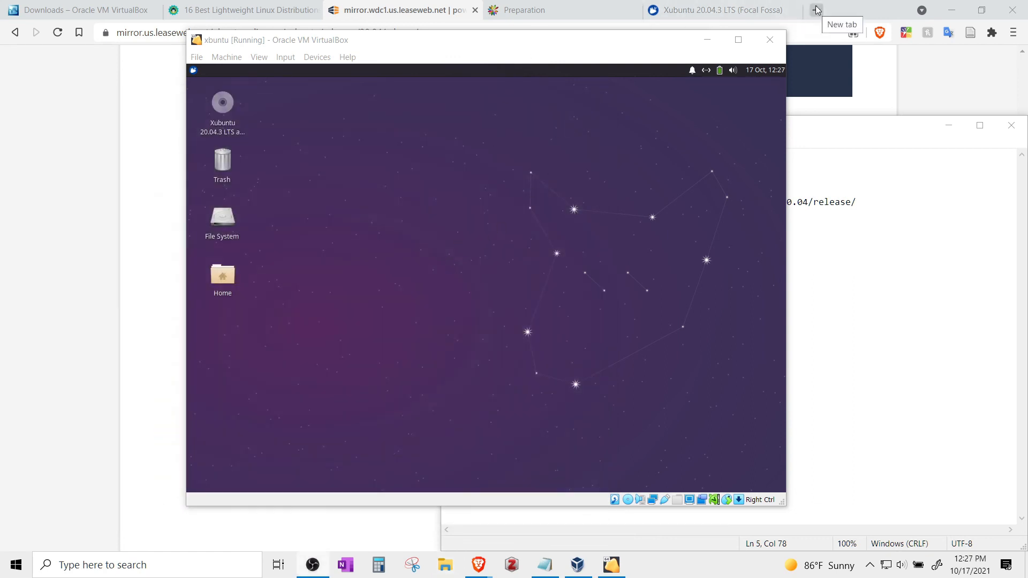
# Step: Look at the Home folder inside the virtual machine and close the file manager
pyautogui.doubleClick(213, 279)
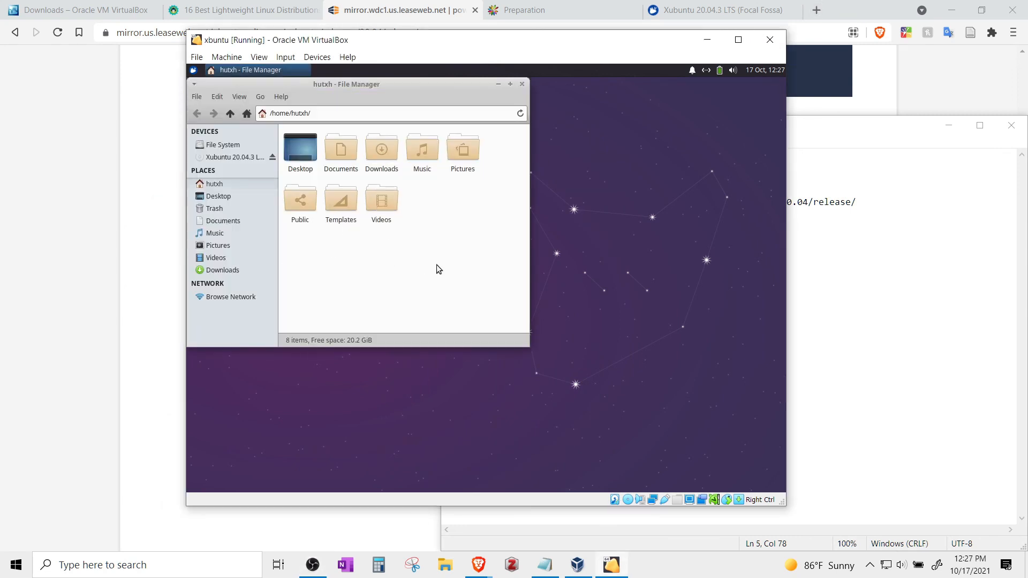
pyautogui.rightClick(444, 223)
pyautogui.click(488, 232)
pyautogui.click(522, 84)
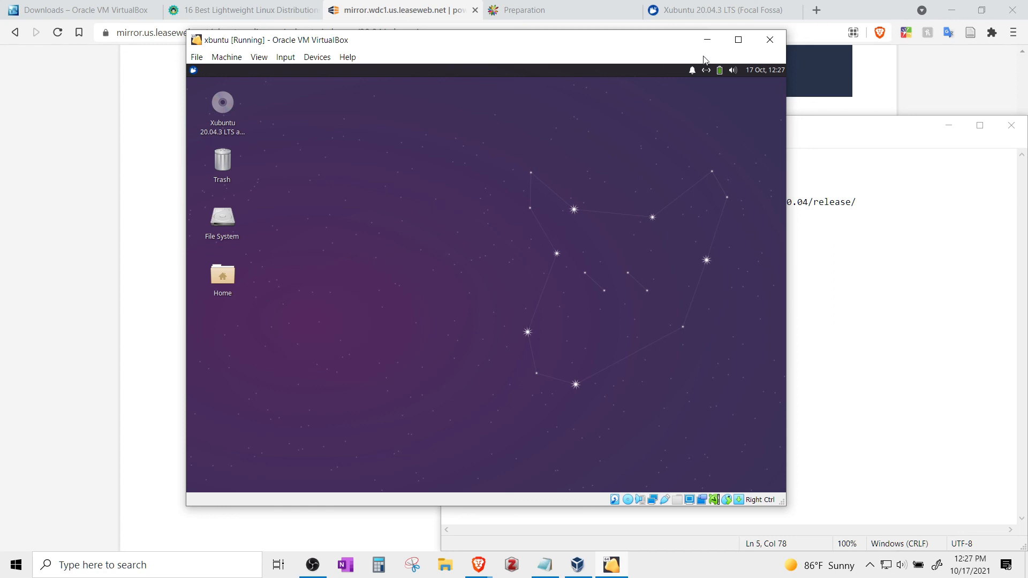
pyautogui.click(738, 39)
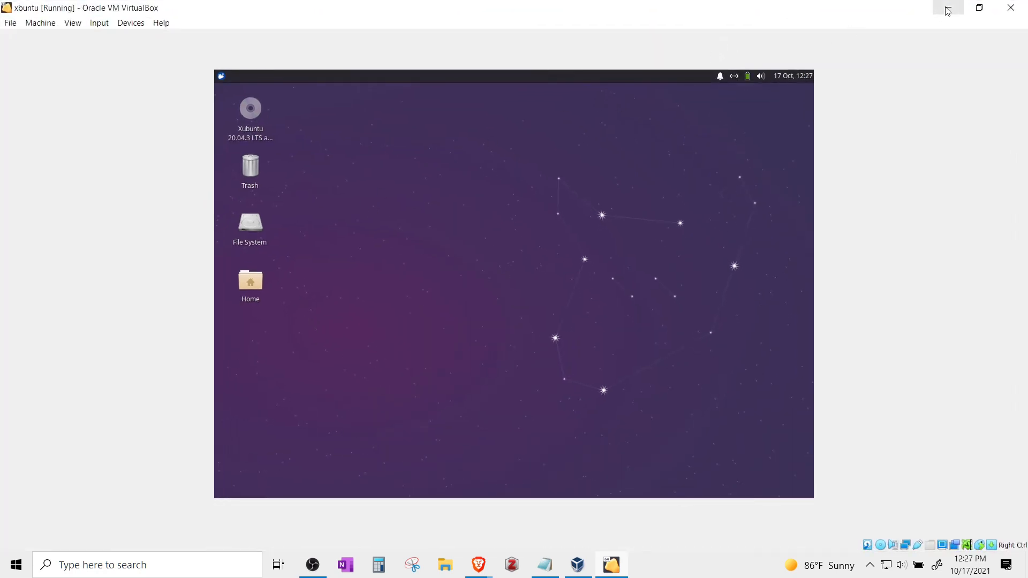
pyautogui.click(980, 8)
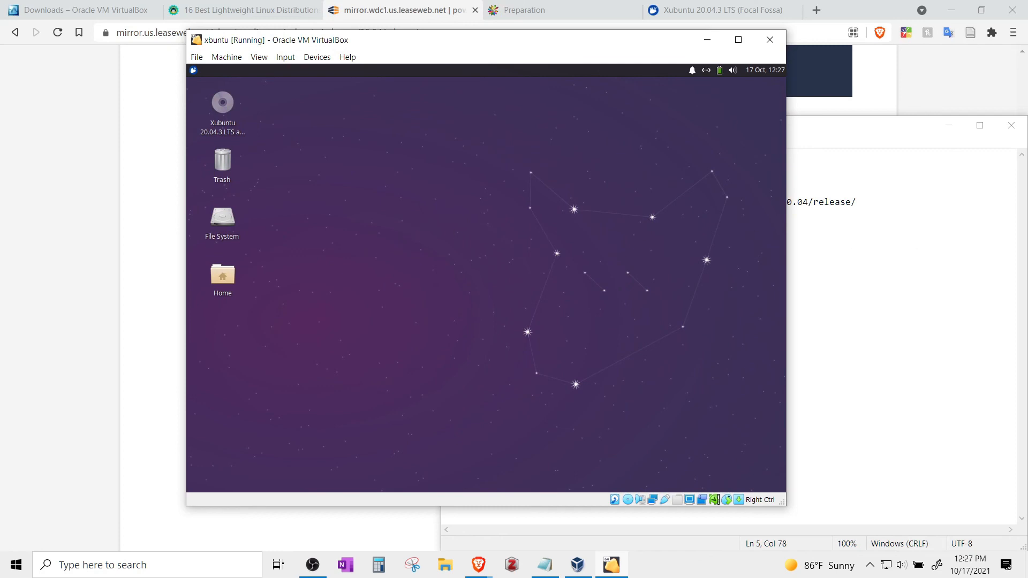
# Step: Switch to File Explorer on the host and select abc.txt in the Downloads folder
pyautogui.hotkey('alt', 'Tab')
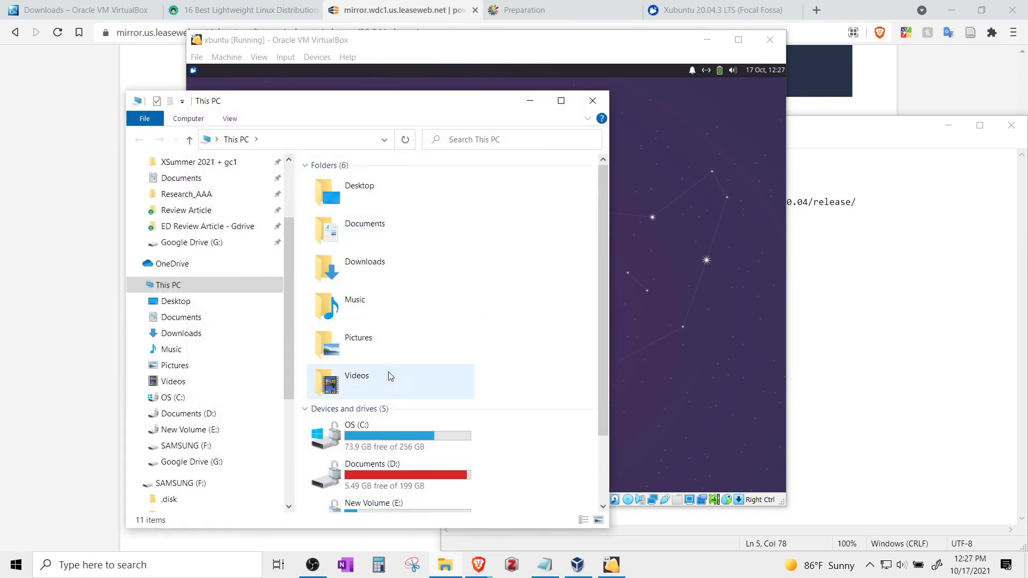
pyautogui.click(182, 319)
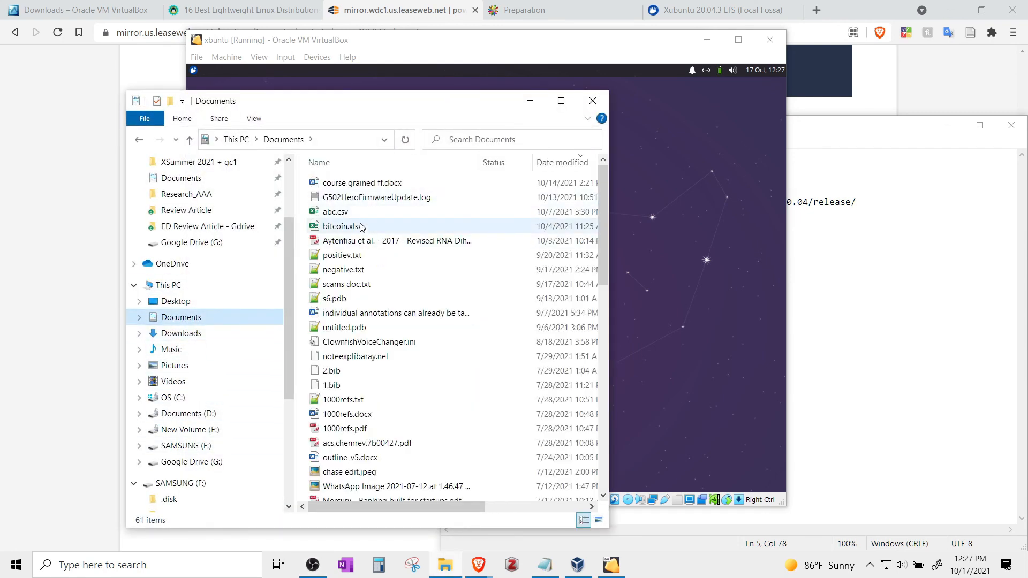
pyautogui.click(193, 334)
pyautogui.click(471, 312)
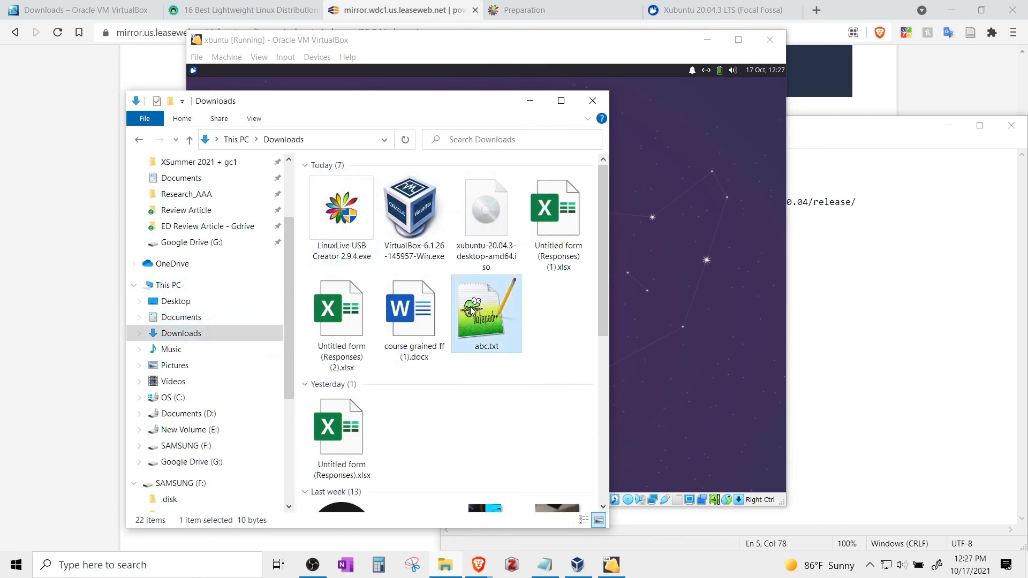
# Step: Return to the virtual machine, check the context options of its Home folder and close the file manager
pyautogui.click(673, 237)
pyautogui.doubleClick(223, 271)
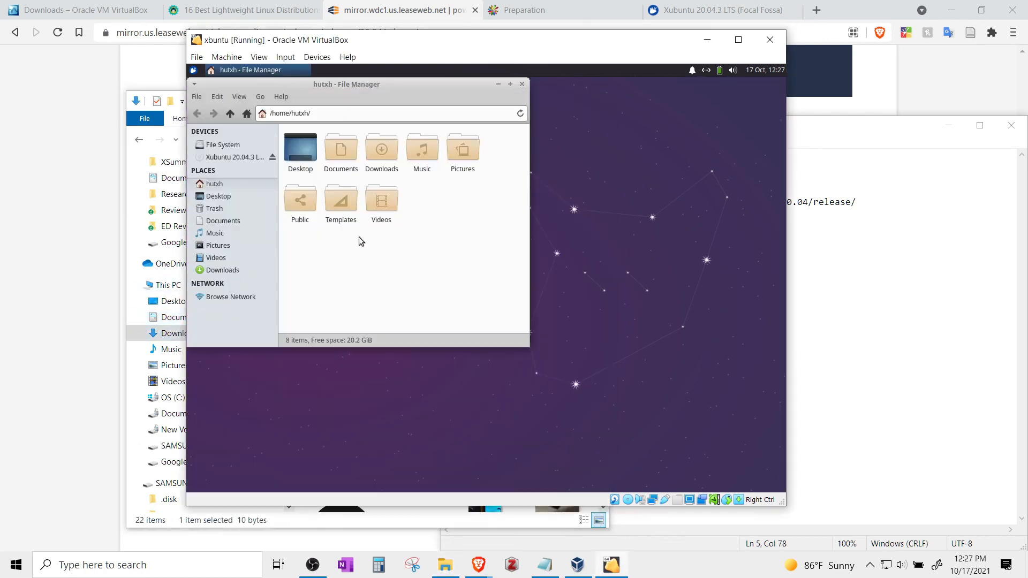
pyautogui.rightClick(402, 235)
pyautogui.click(461, 213)
pyautogui.click(523, 85)
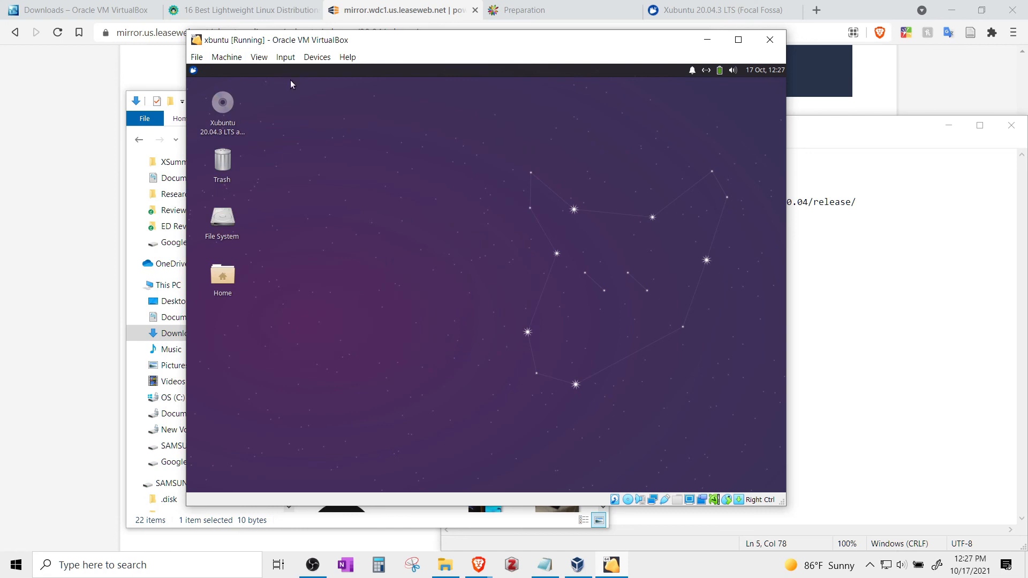
# Step: View the Xubuntu desktop and its applications menu with the virtual machine window maximized, and restore the window size
pyautogui.click(738, 39)
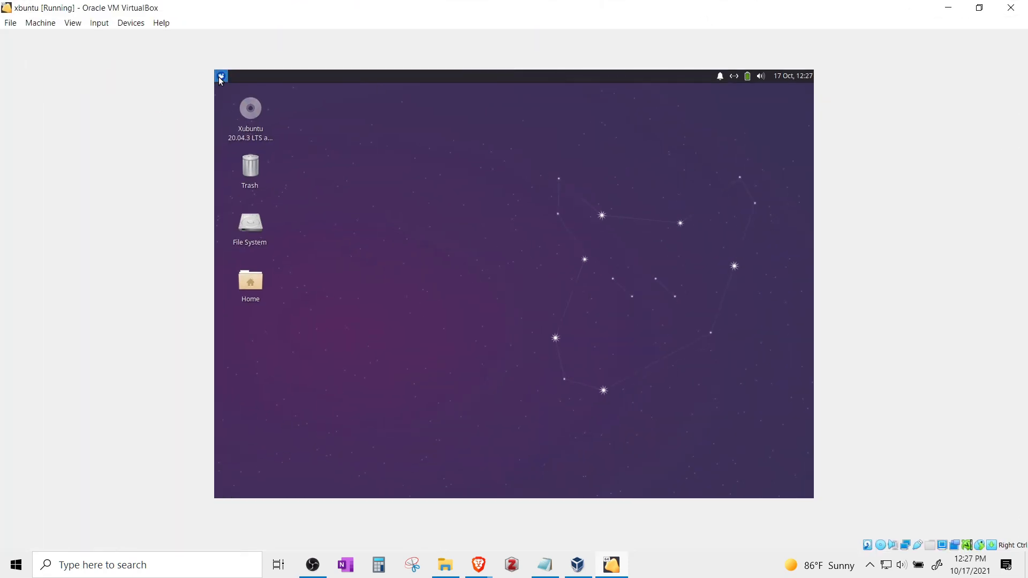
pyautogui.click(221, 77)
pyautogui.click(547, 170)
pyautogui.click(979, 8)
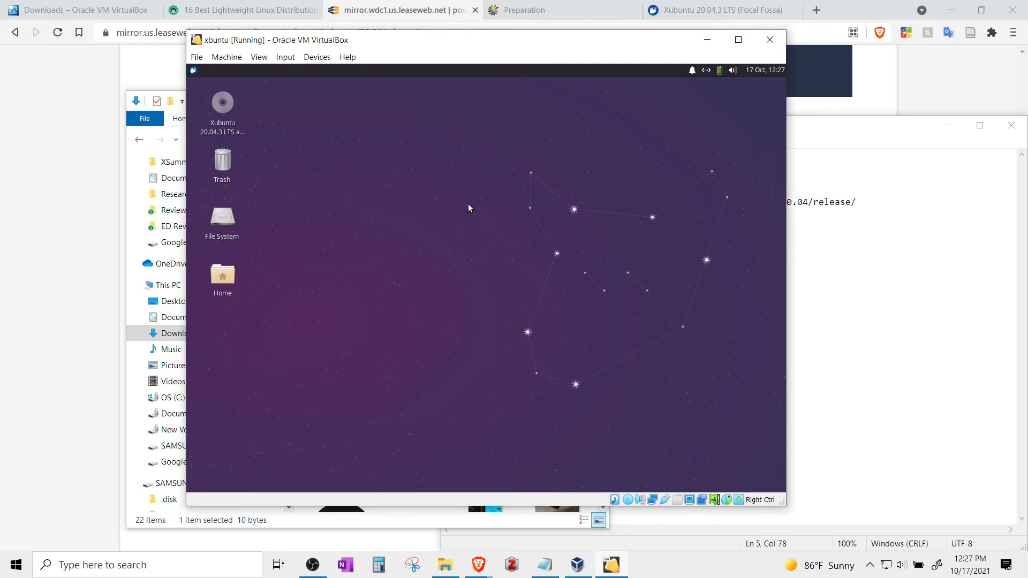